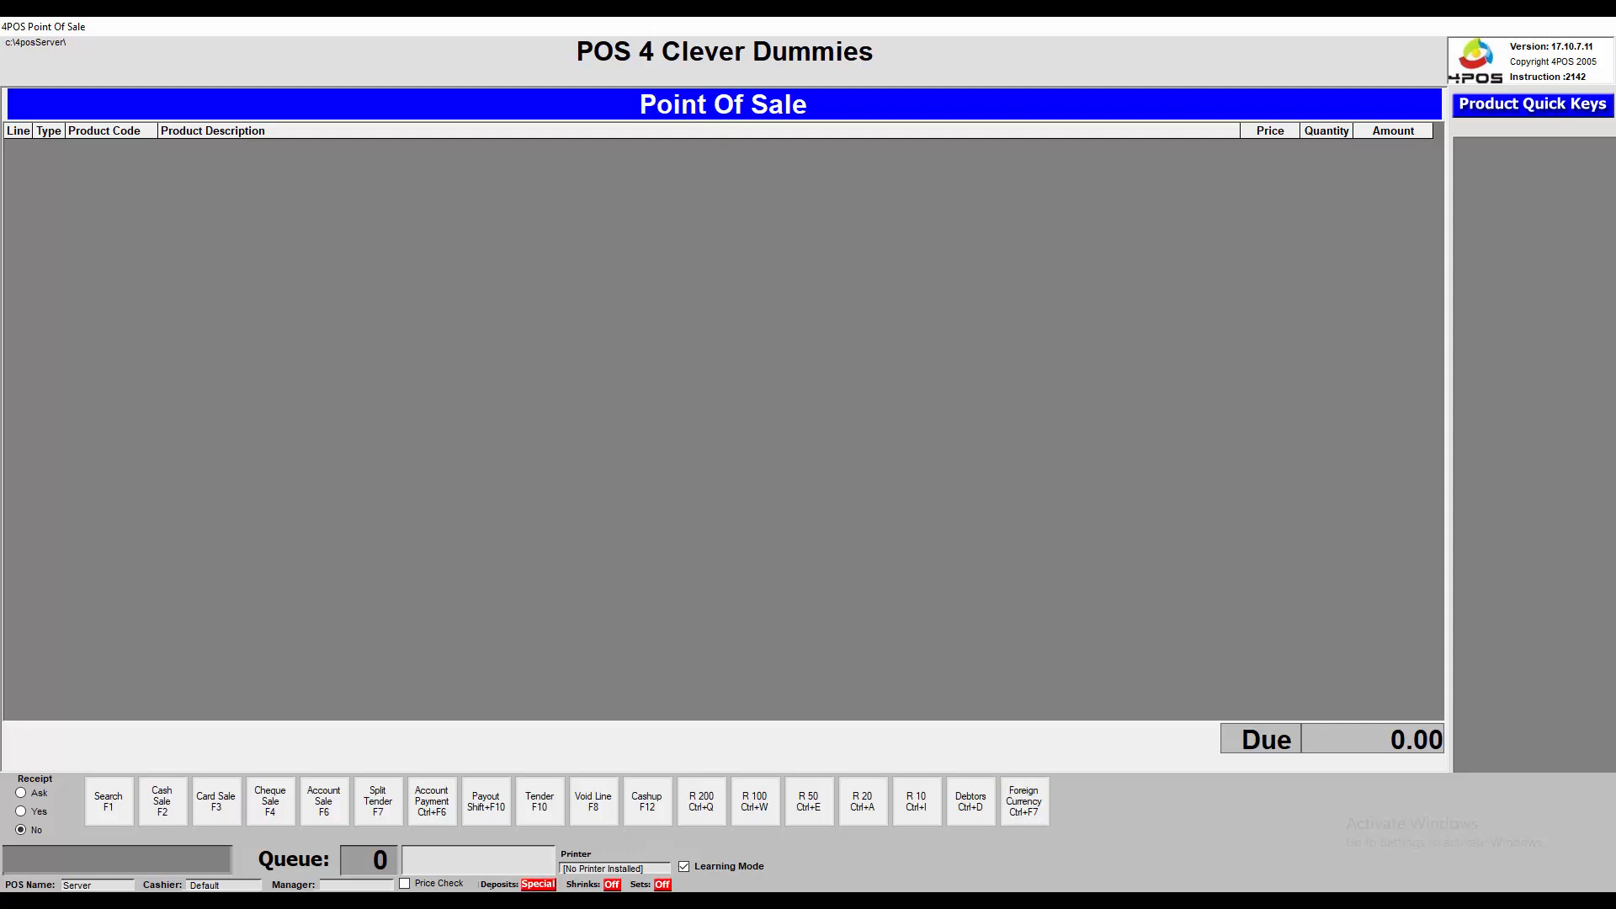
Search the stock for "pram" and add one Baby Pram 4-6 yrs to the sale.
key("F1")
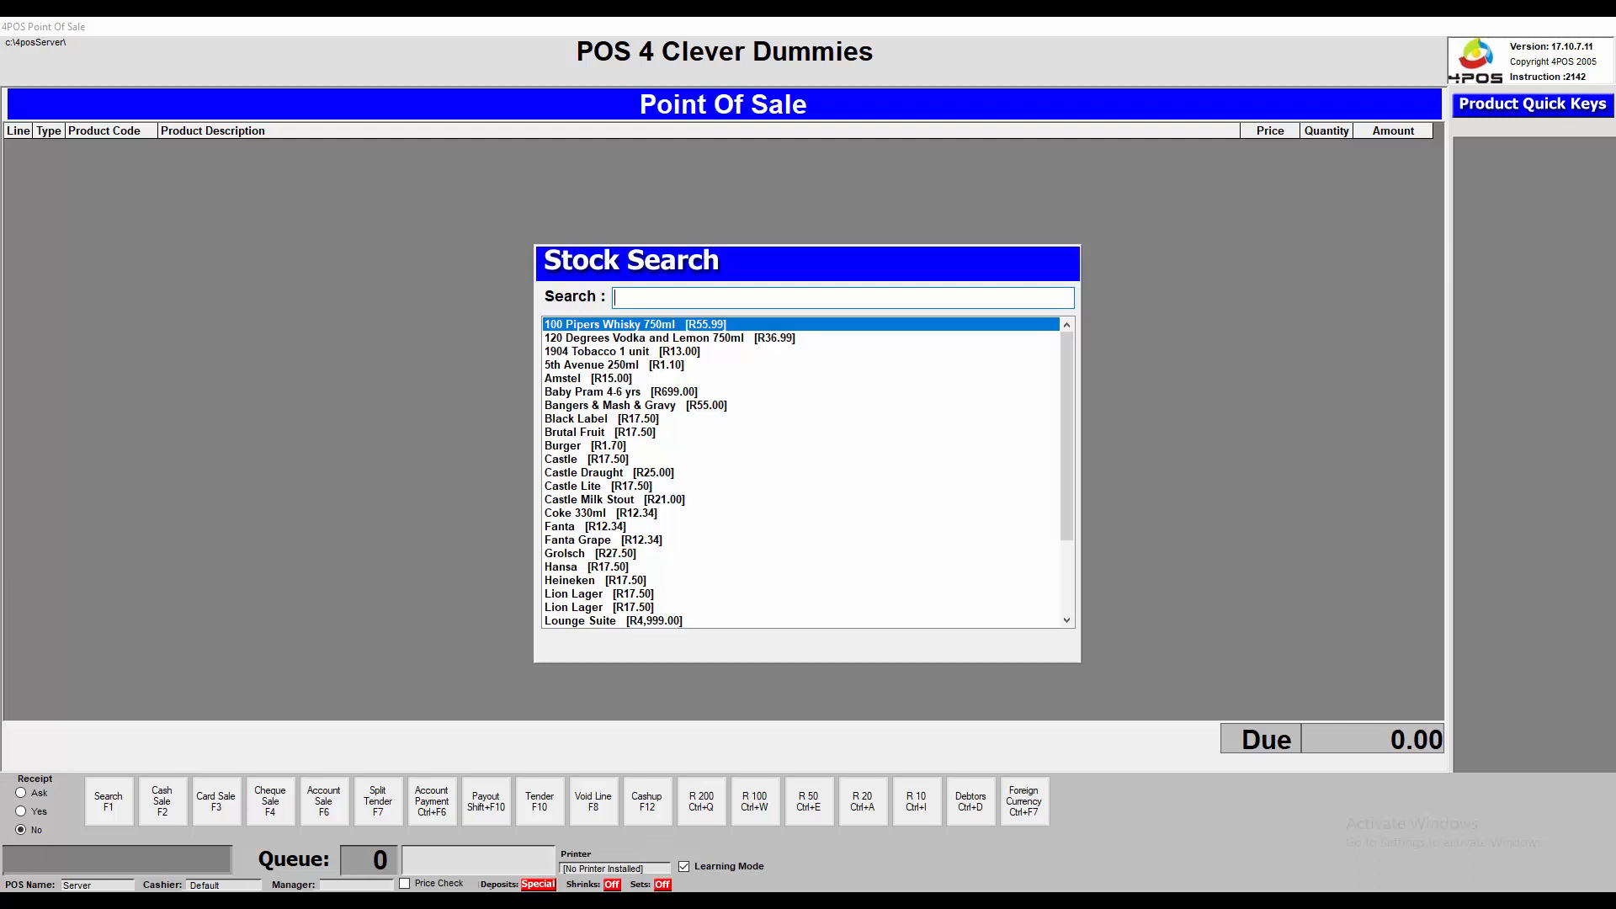
type("pram")
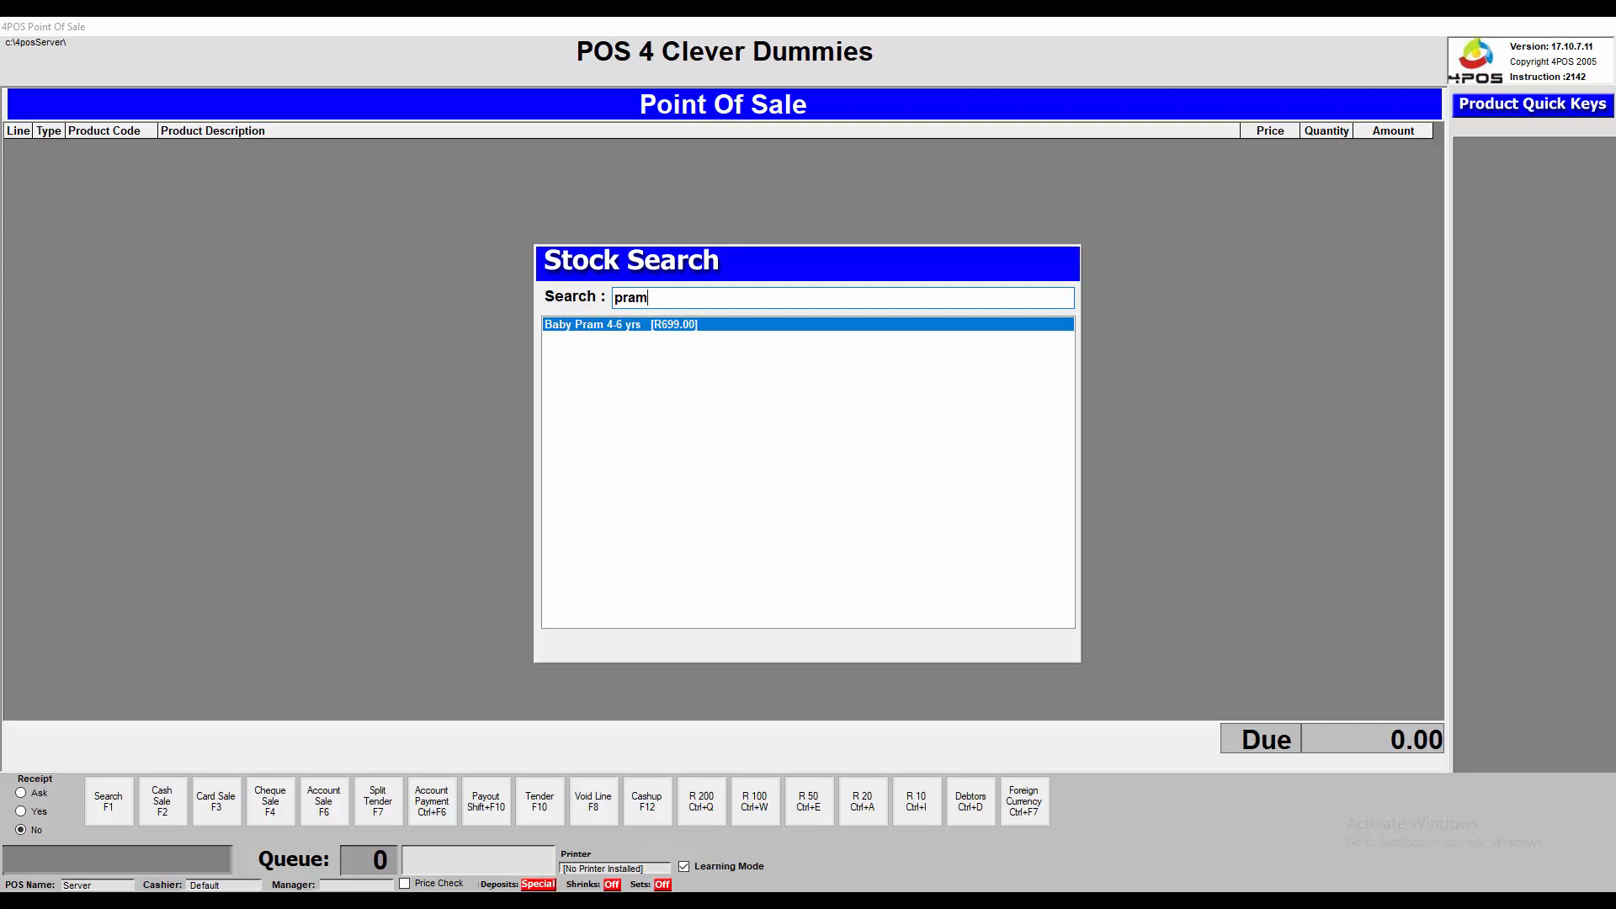
key("Return")
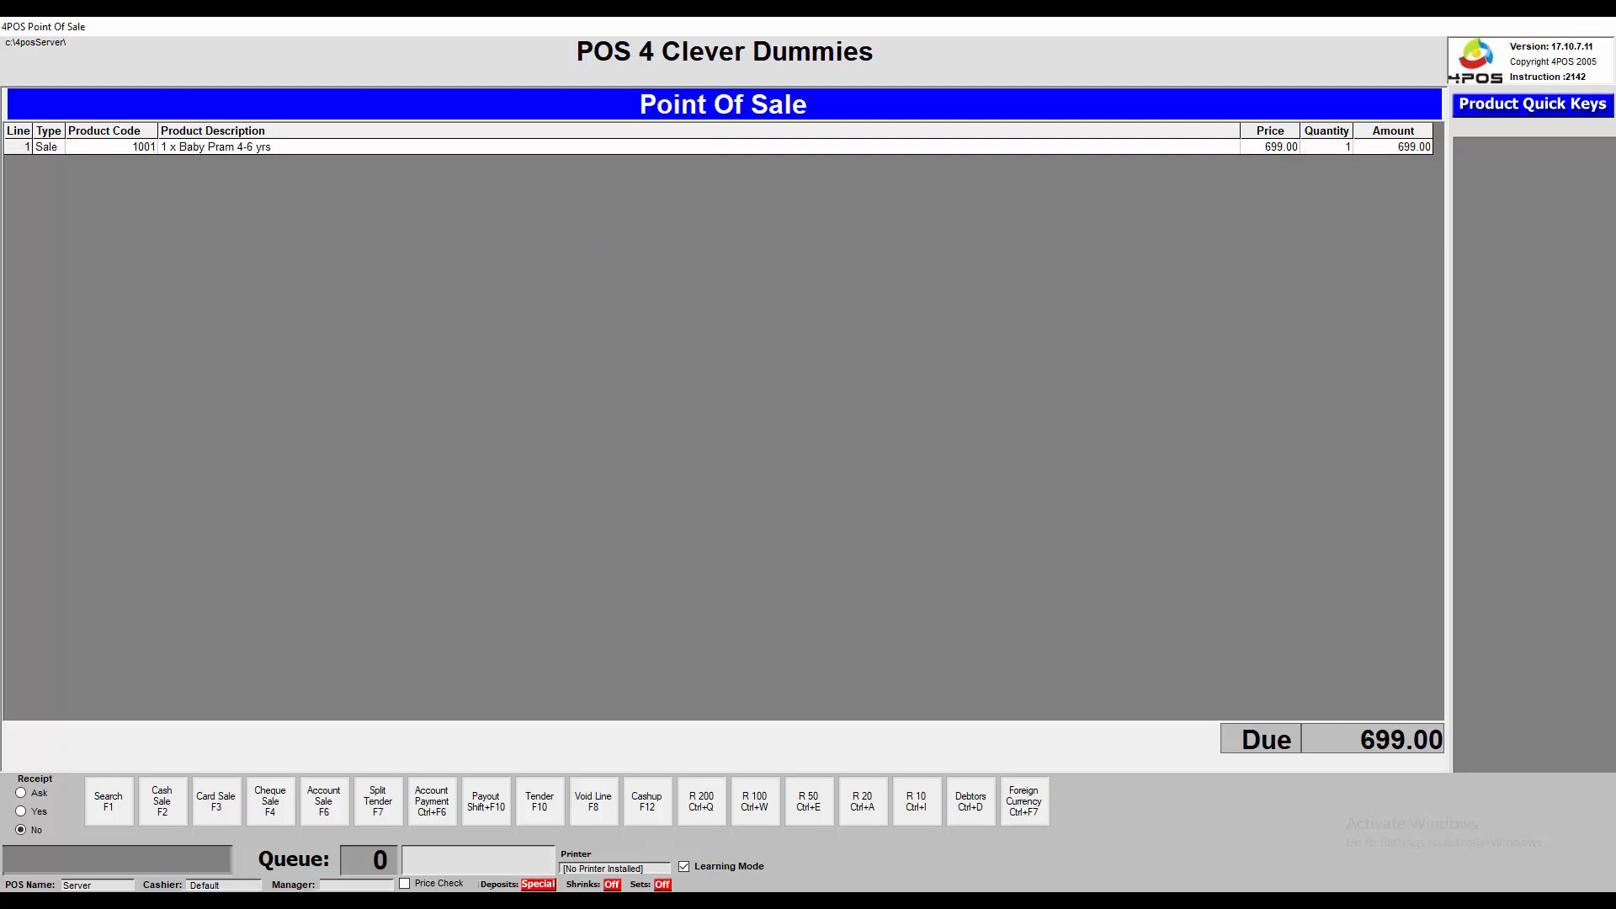
Enable the Don't Play Sounds option in this computer's receipt printer configuration and close the configuration.
key("F11")
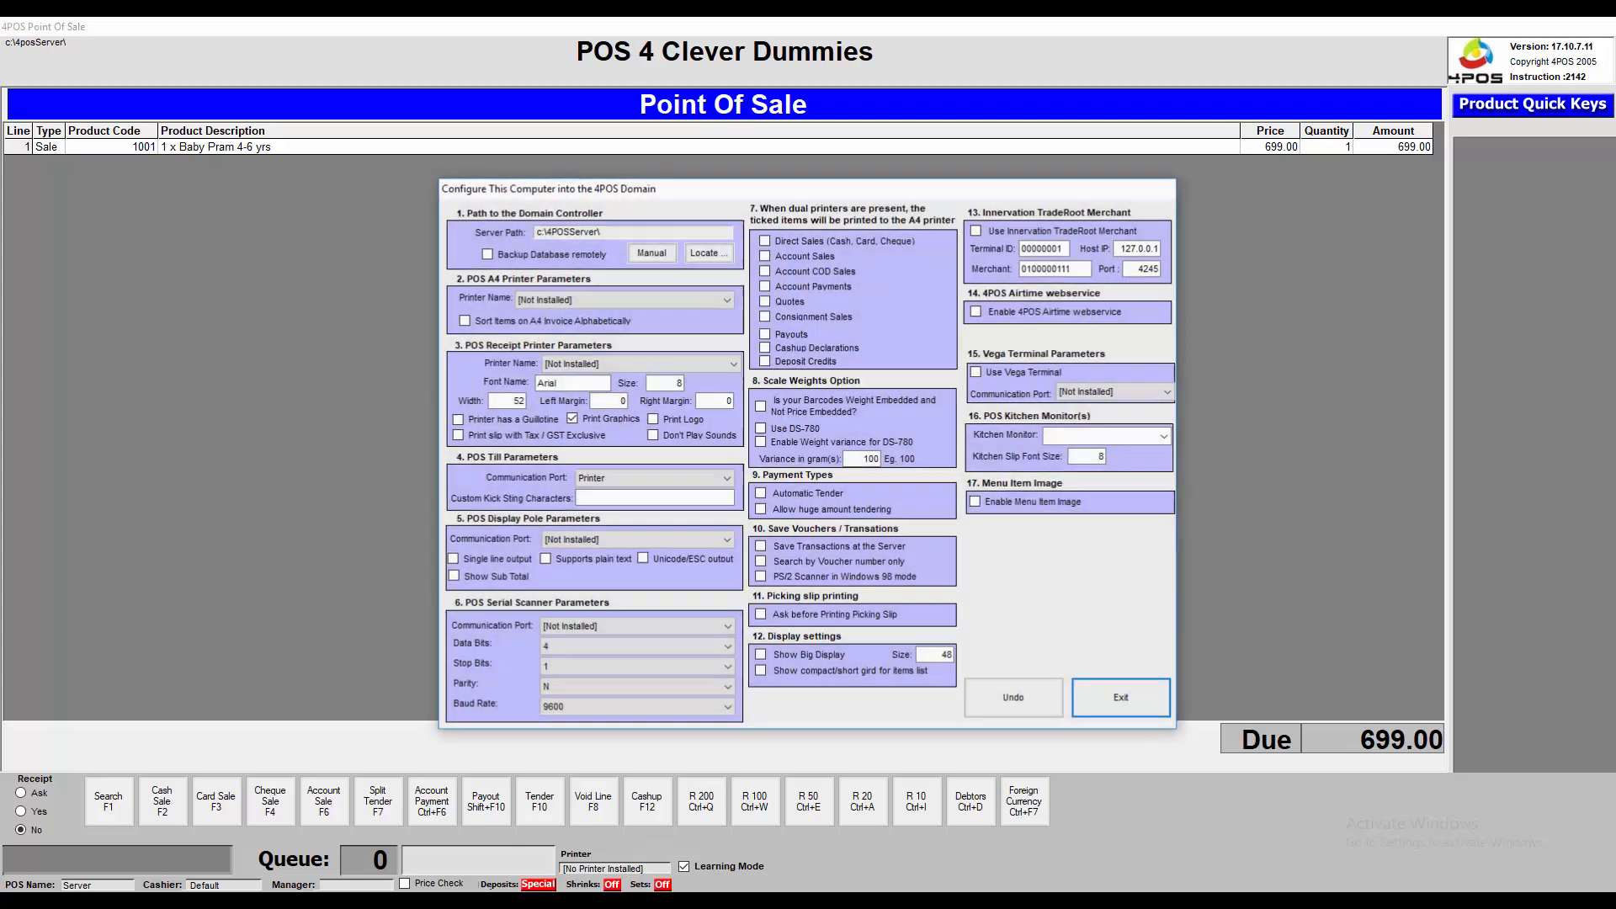
left_click(652, 435)
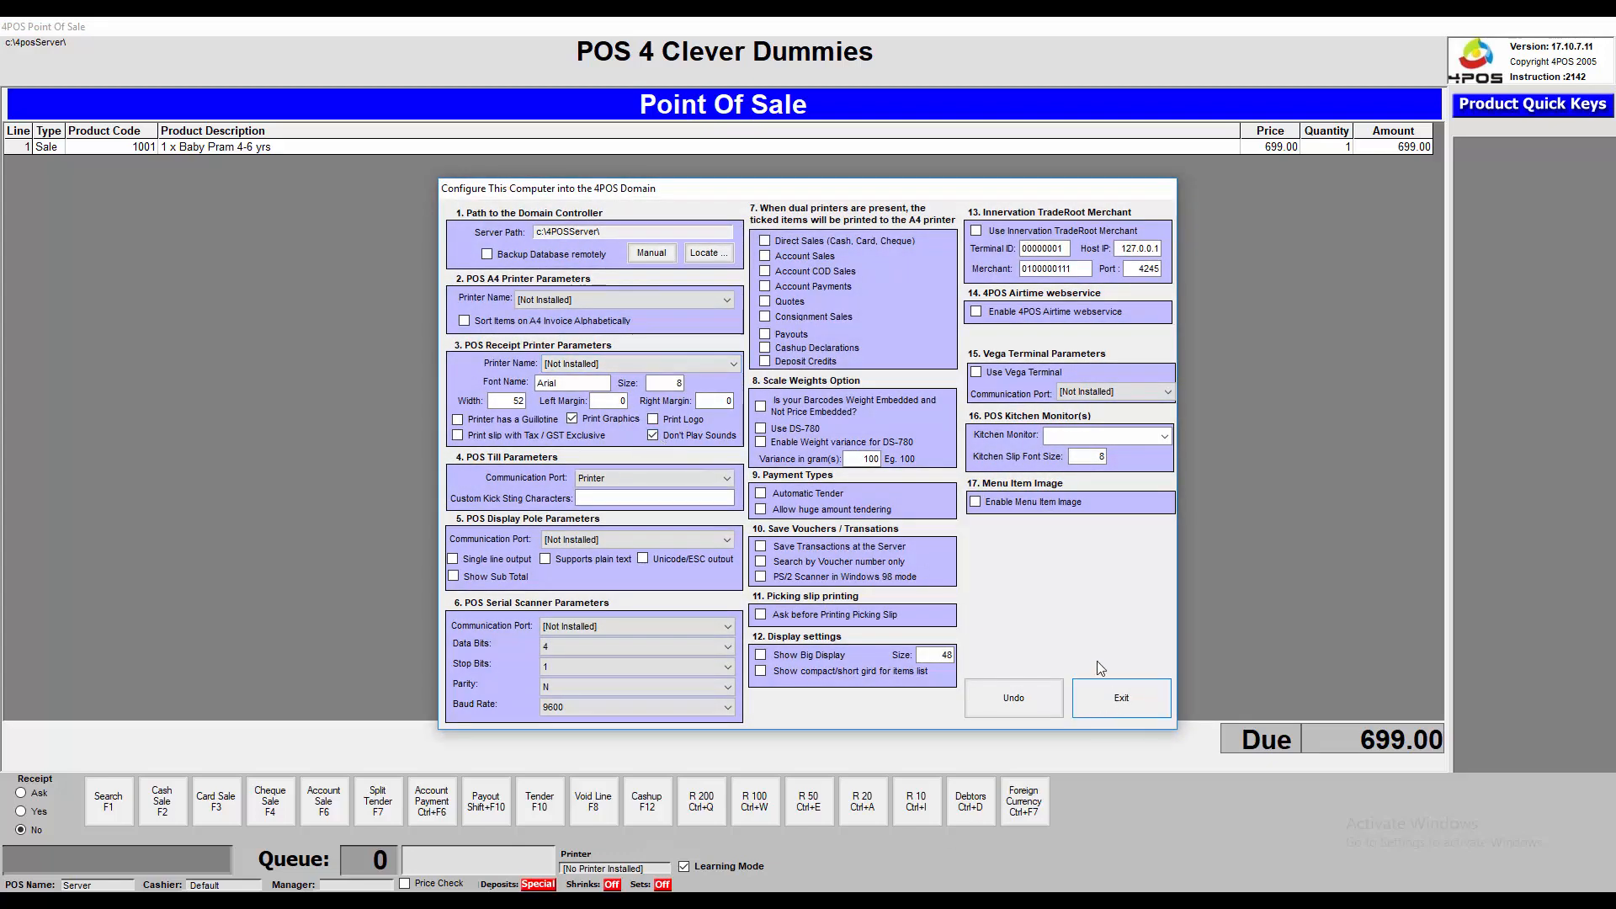
left_click(1121, 700)
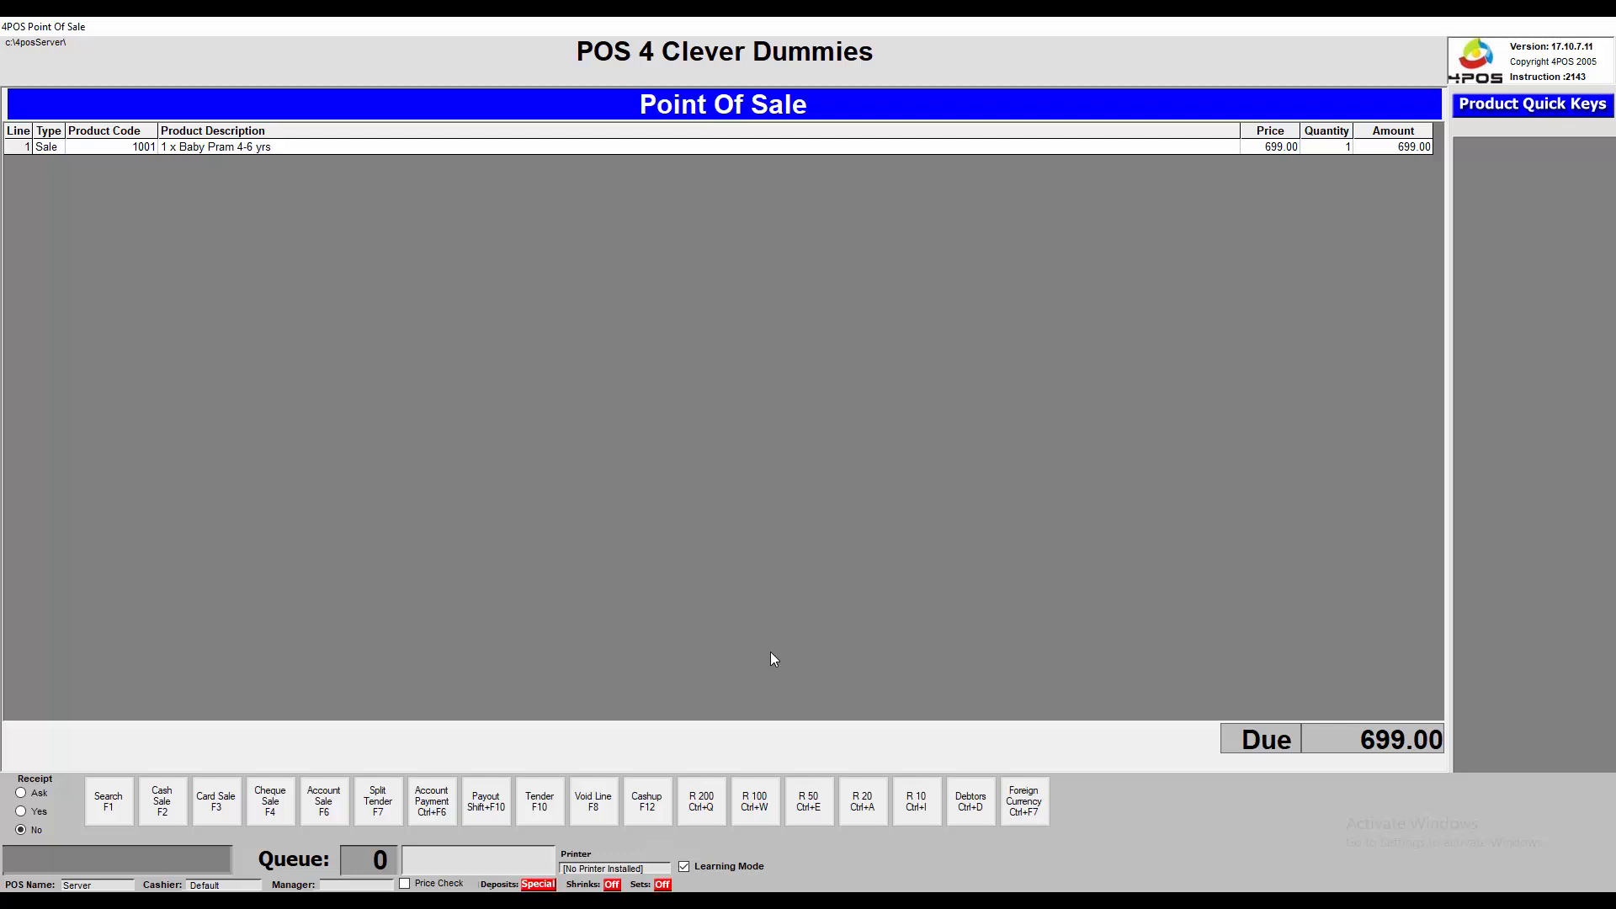
Start a new Lay-By record for the current sale.
key("F5")
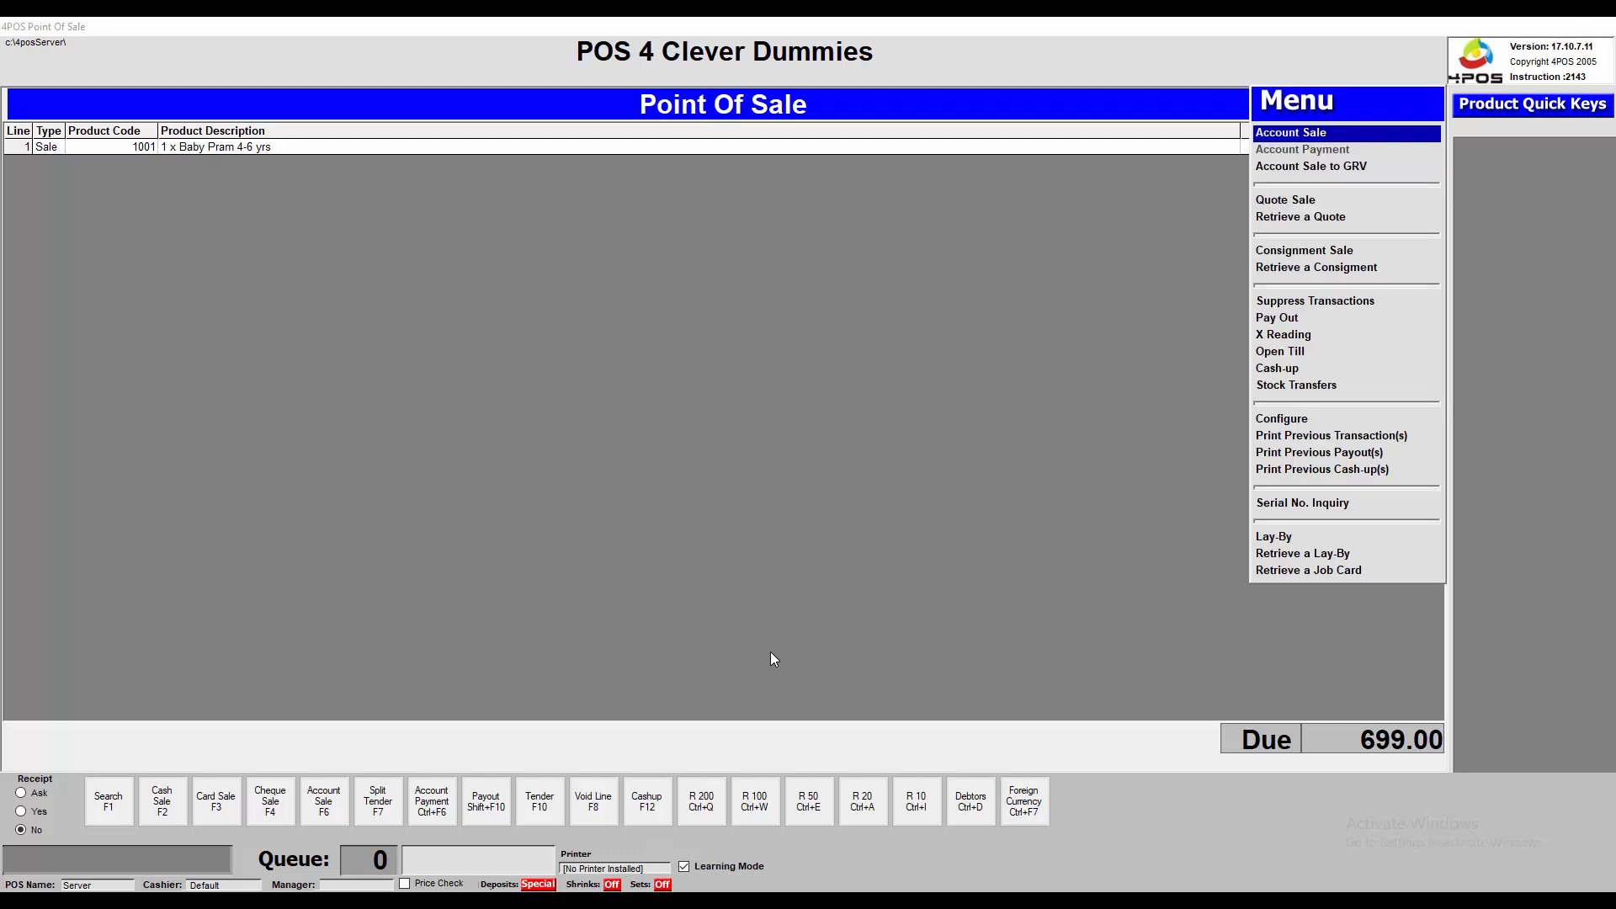
key("Up")
key("Up")
key("Up")
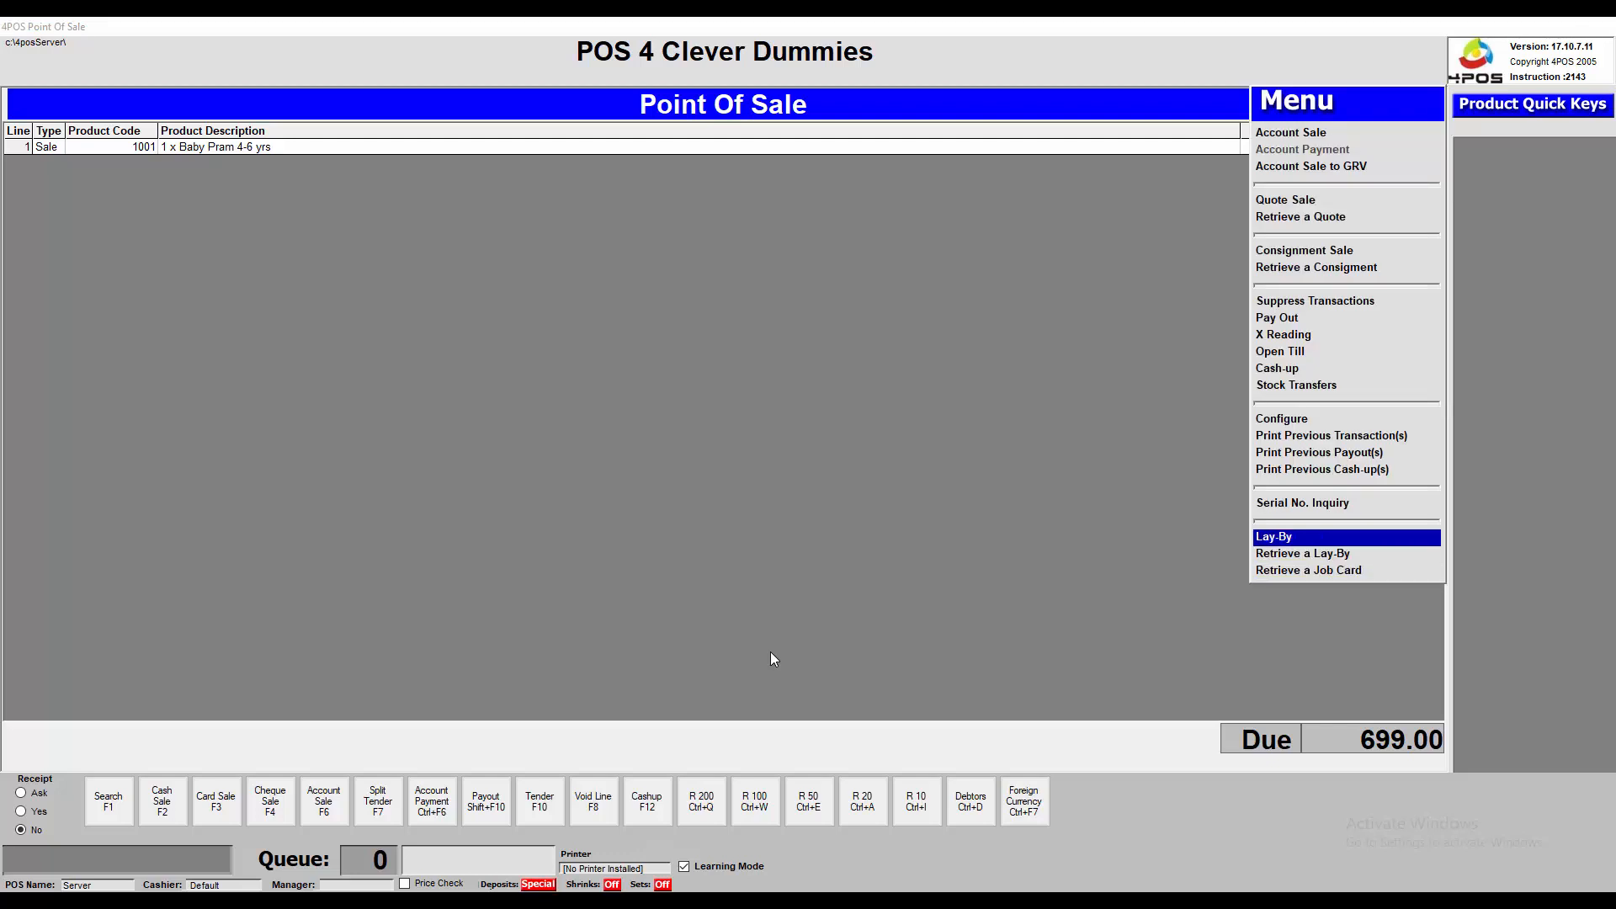
key("Return")
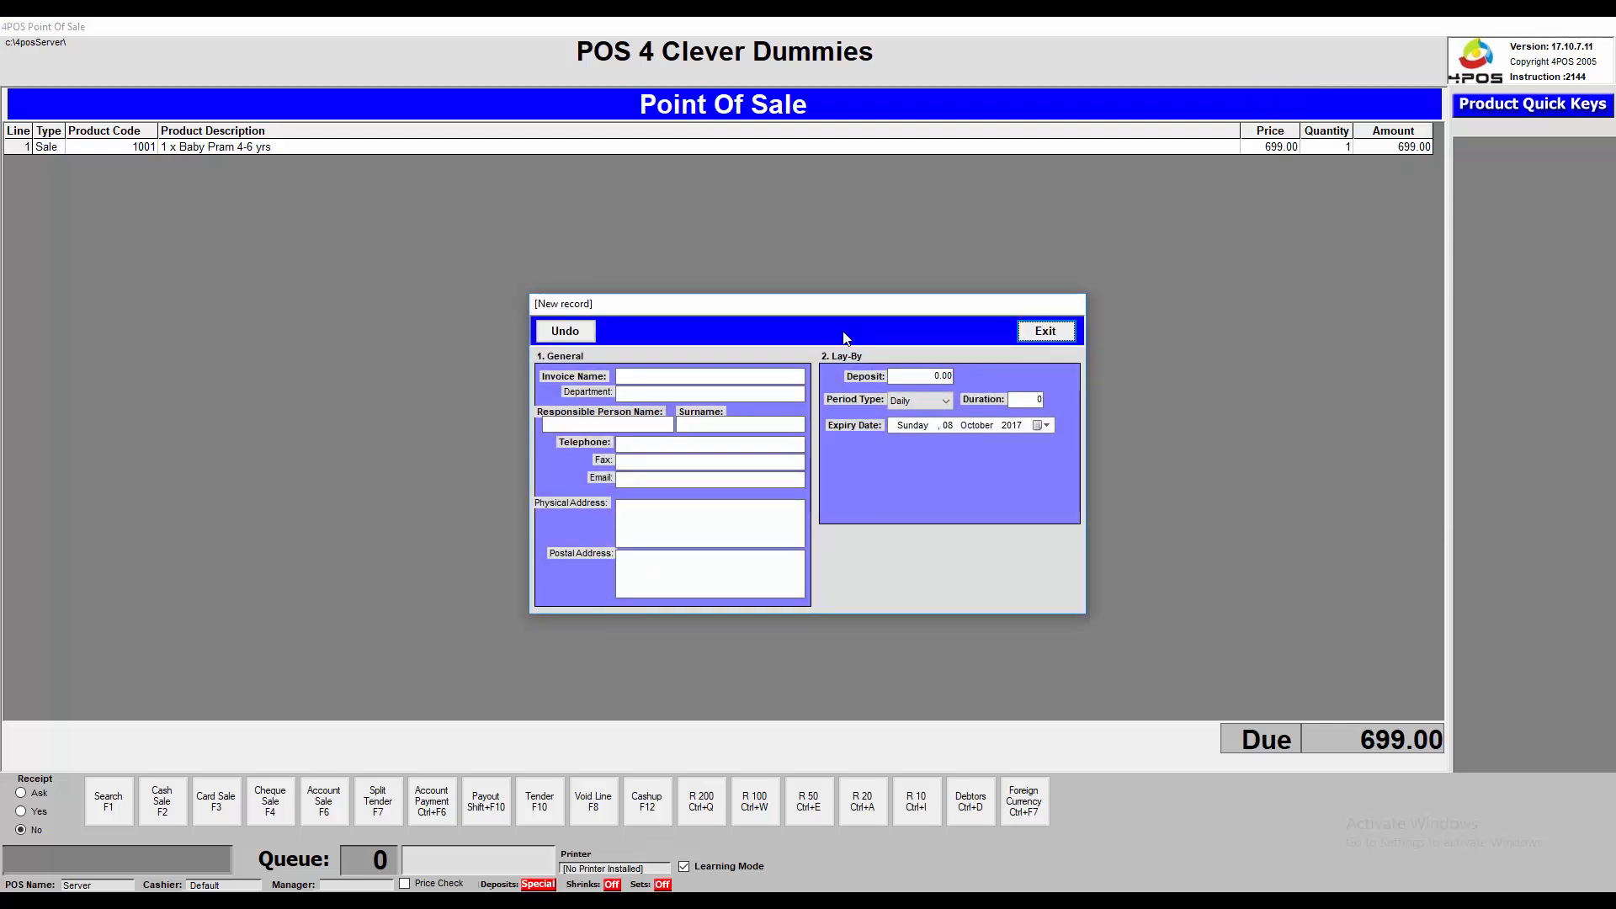
Fill in the lay-by customer's invoice name, responsible person's name and surname, and telephone number.
left_click(710, 380)
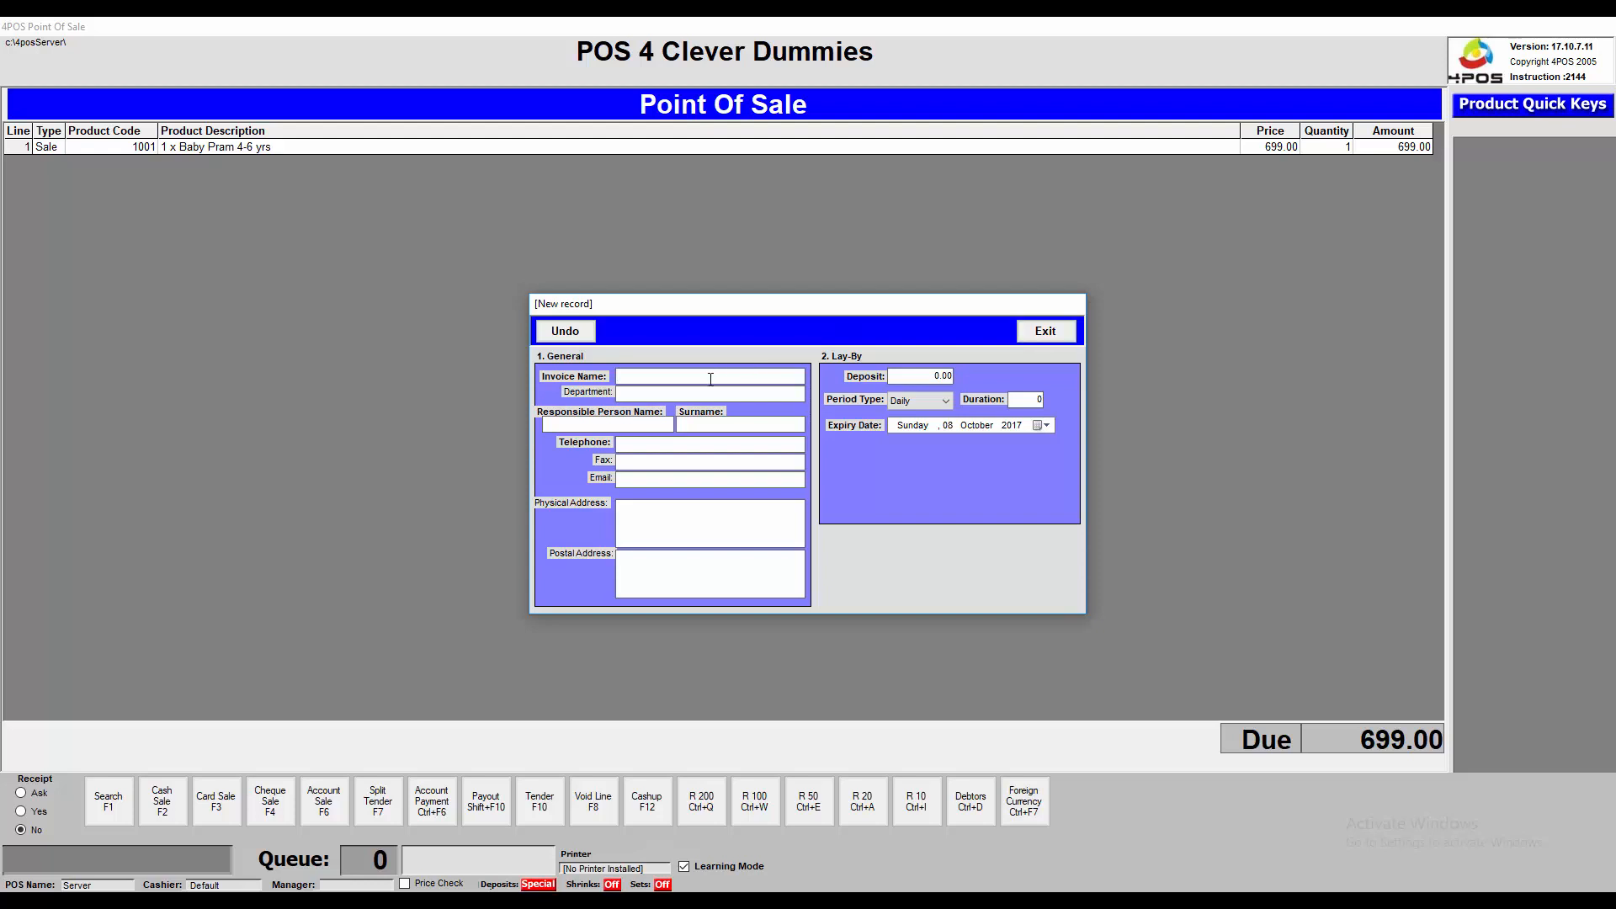
type("Jane Doe")
key("Tab")
type("1234567890")
left_click(638, 515)
Set the lay-by deposit to 50.00, the period type to Weekly and the duration to 12.
left_click(930, 375)
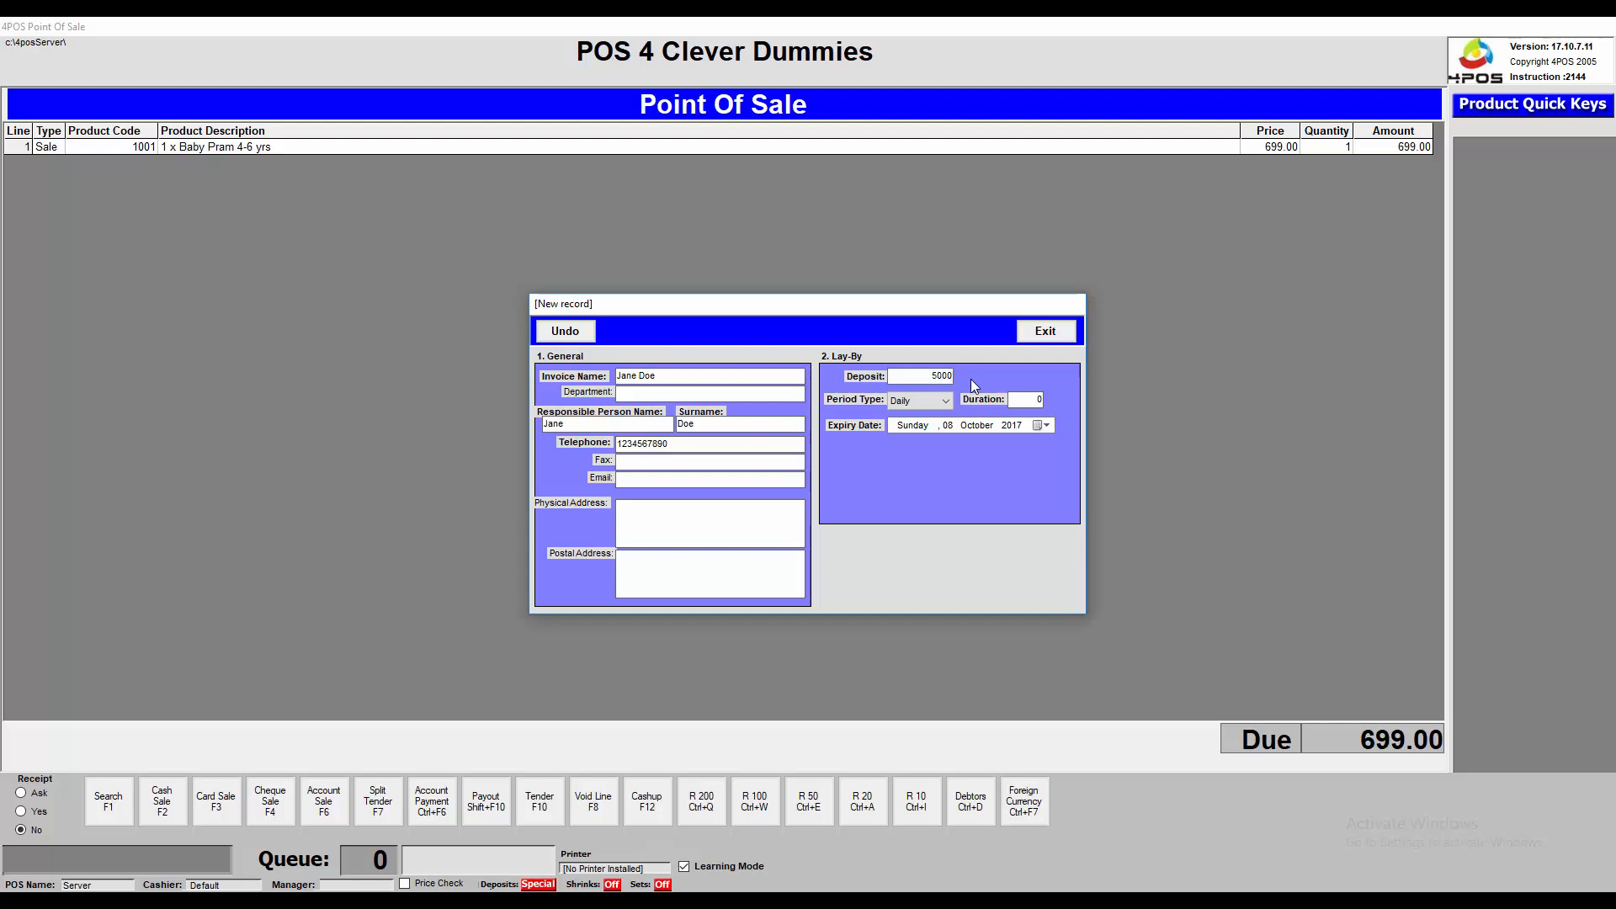
key("Tab")
left_click(947, 401)
left_click(941, 426)
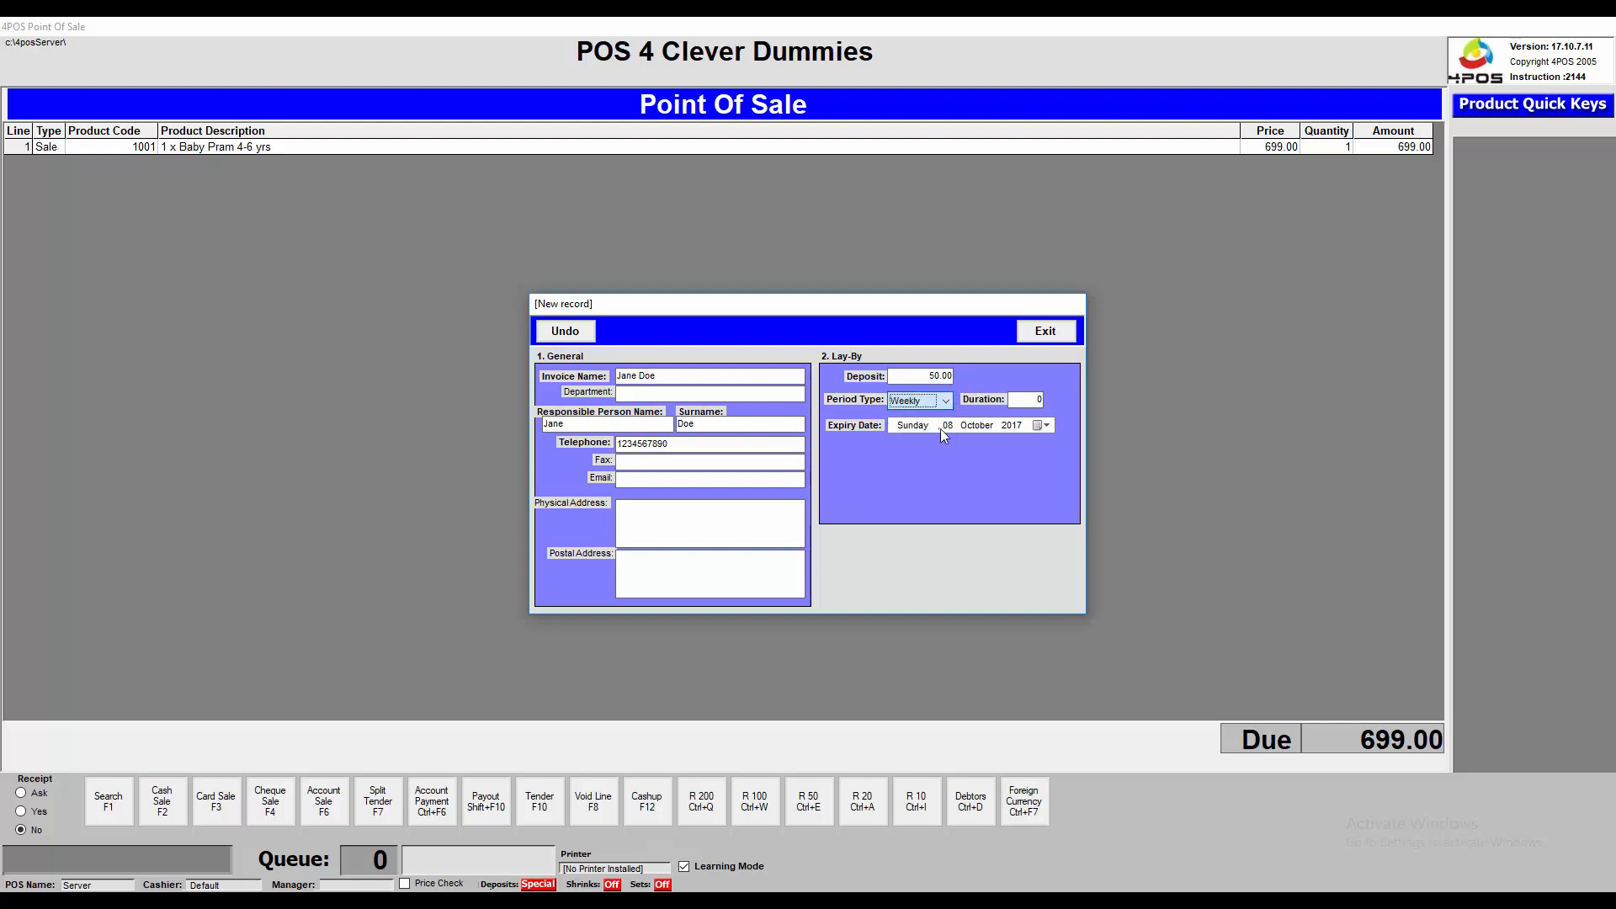
left_click(1038, 399)
key("Tab")
Set the lay-by expiry date to Saturday, 30 December 2017.
left_click(1048, 425)
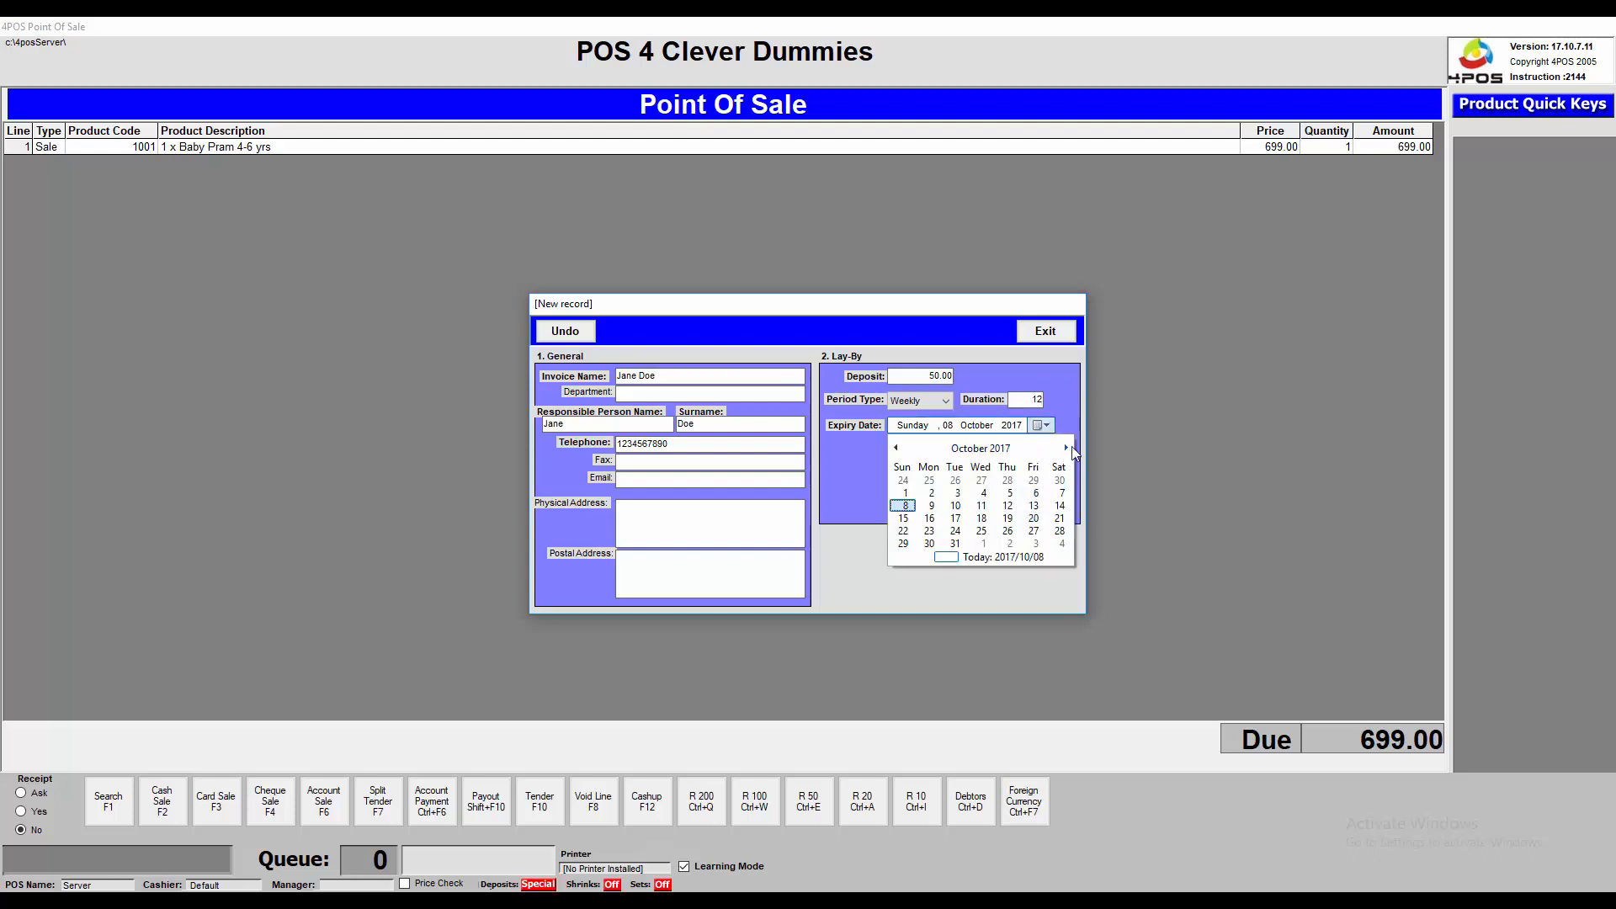
left_click(1065, 448)
left_click(1066, 448)
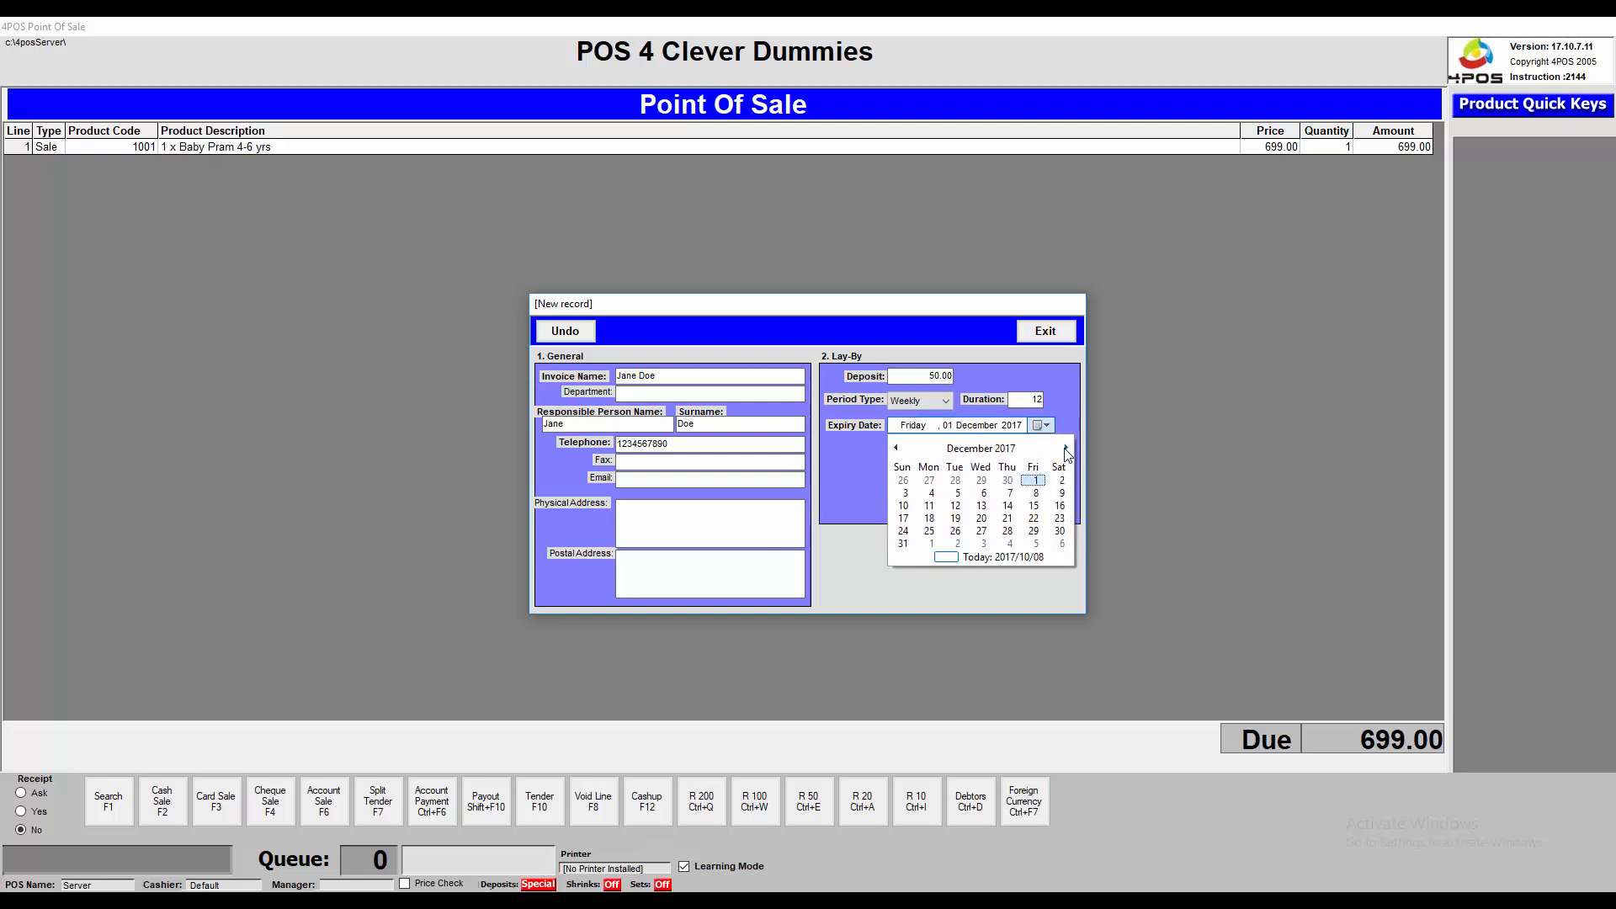
left_click(1060, 530)
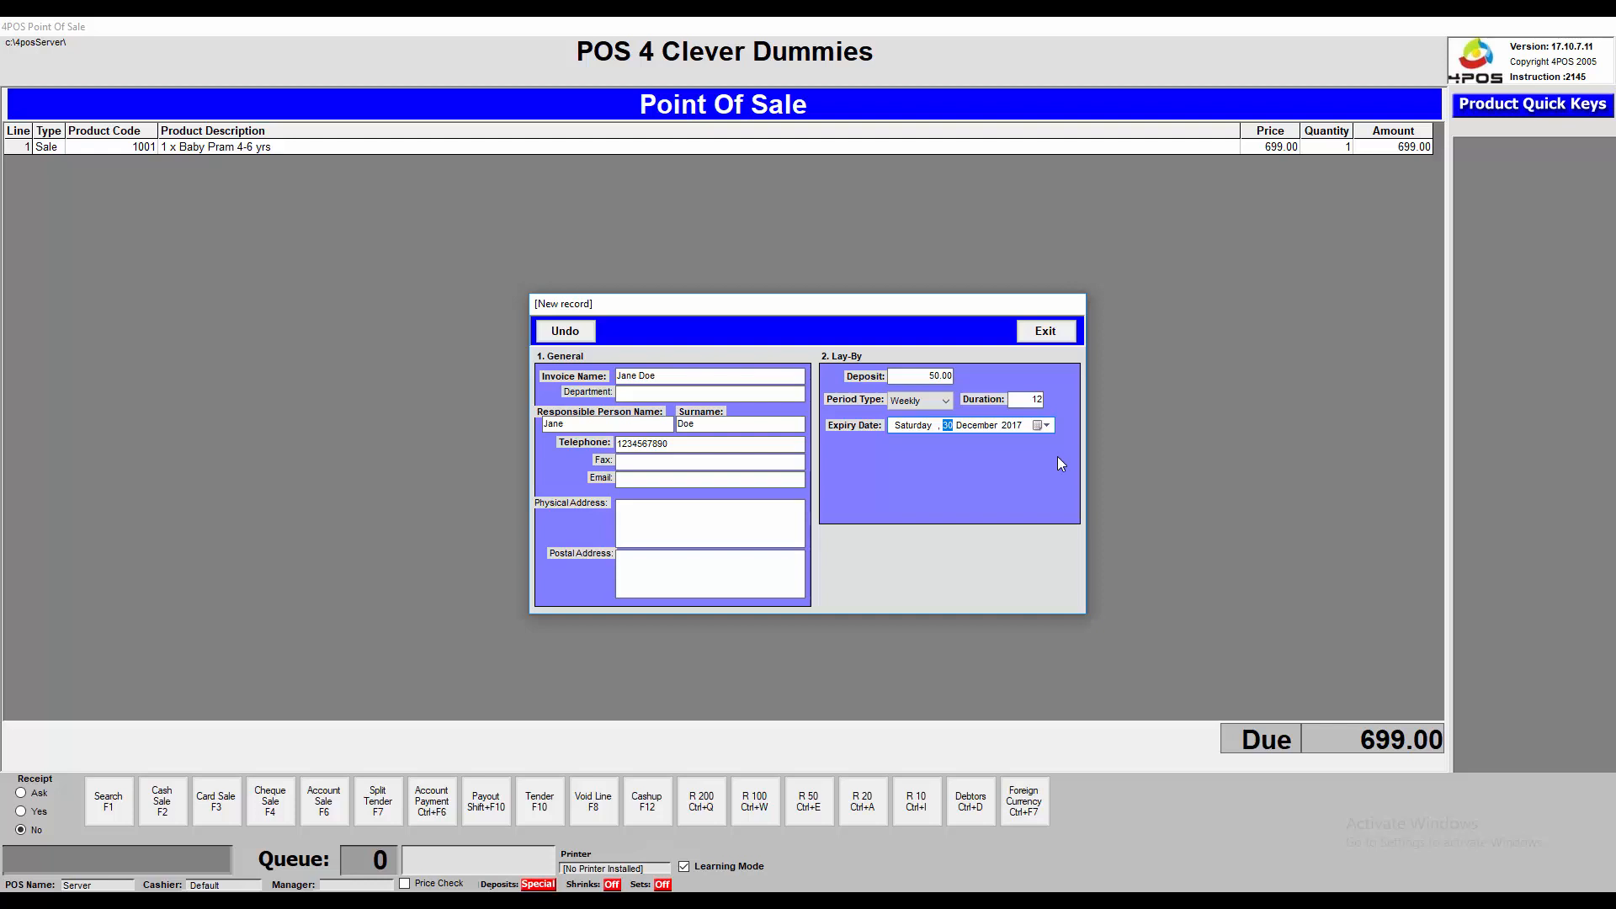
Save the lay-by record and complete its 50.00 deposit payment as cash.
left_click(1060, 340)
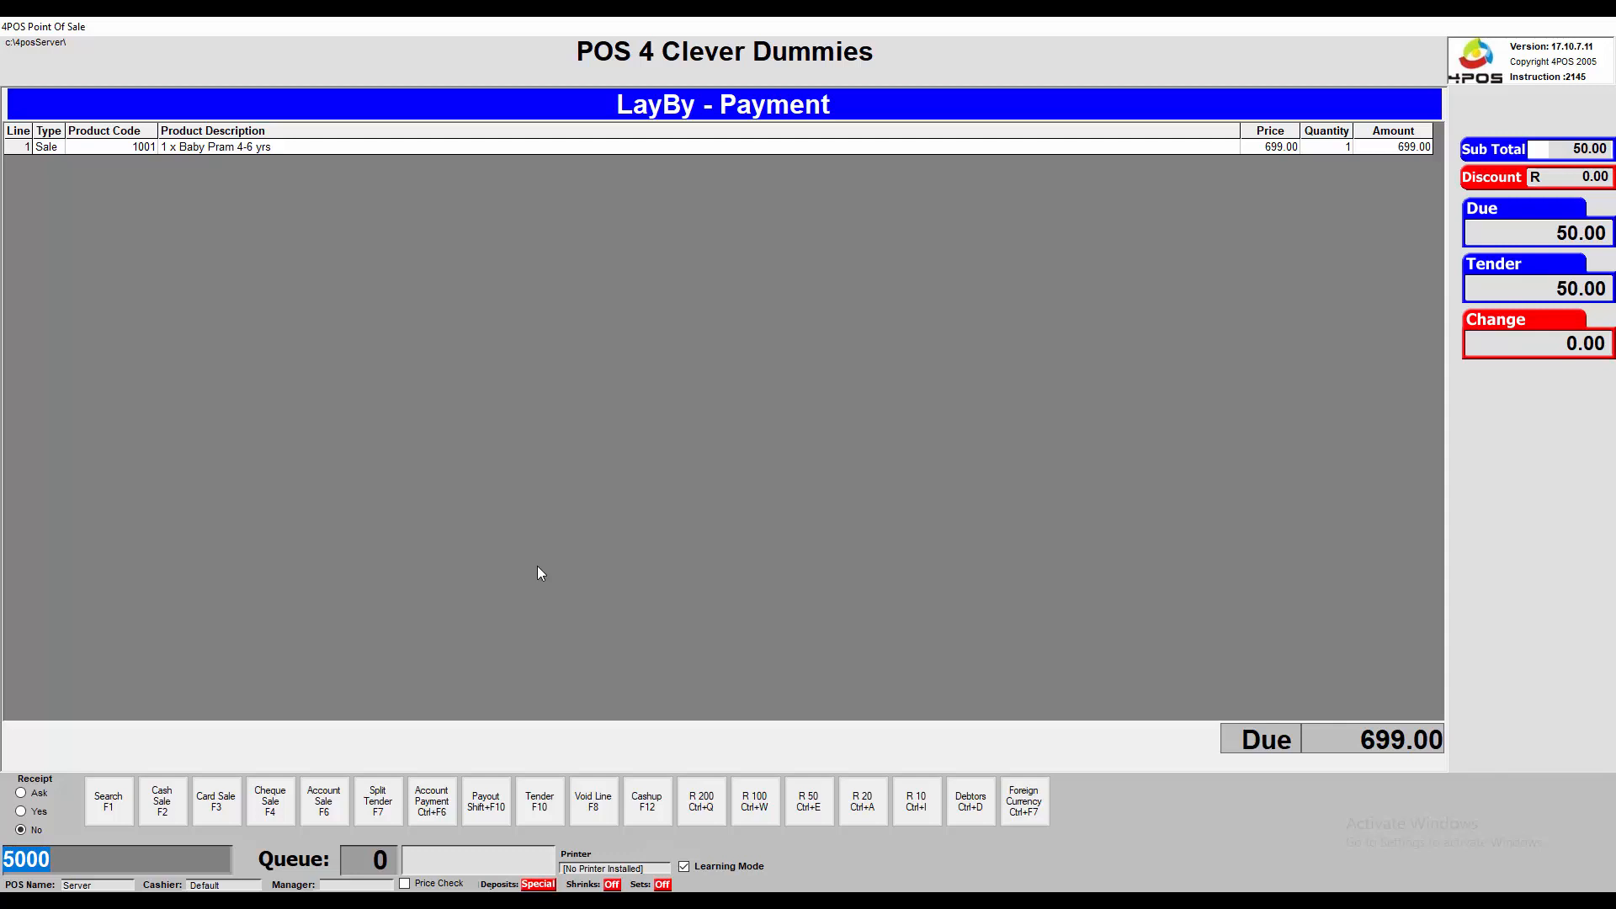
key("F2")
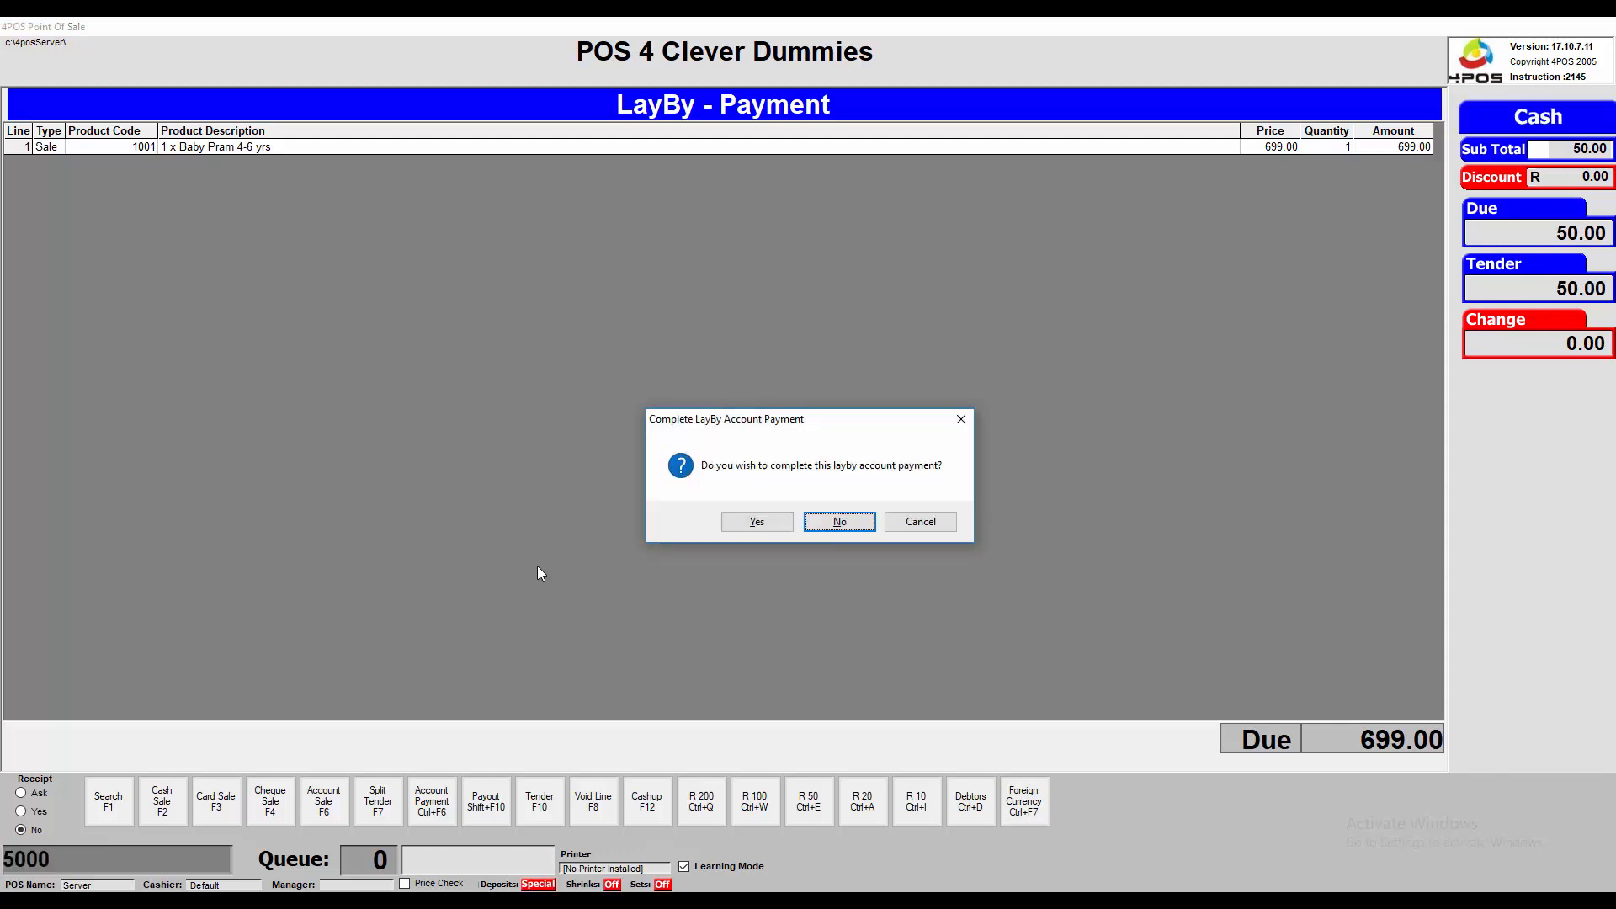
left_click(776, 523)
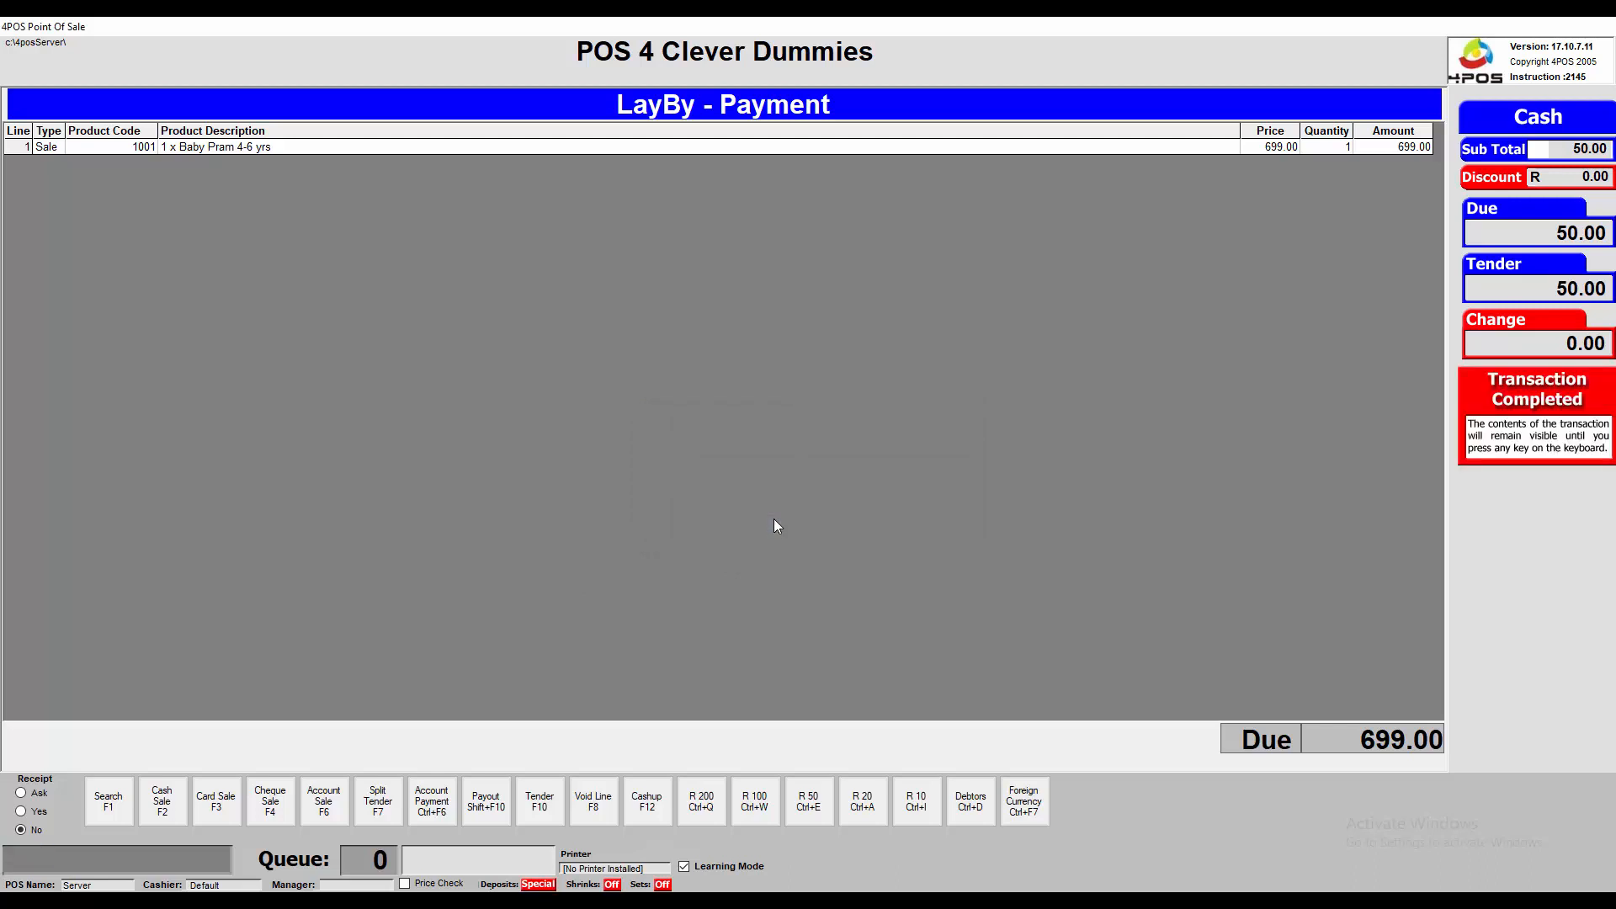
key("F1")
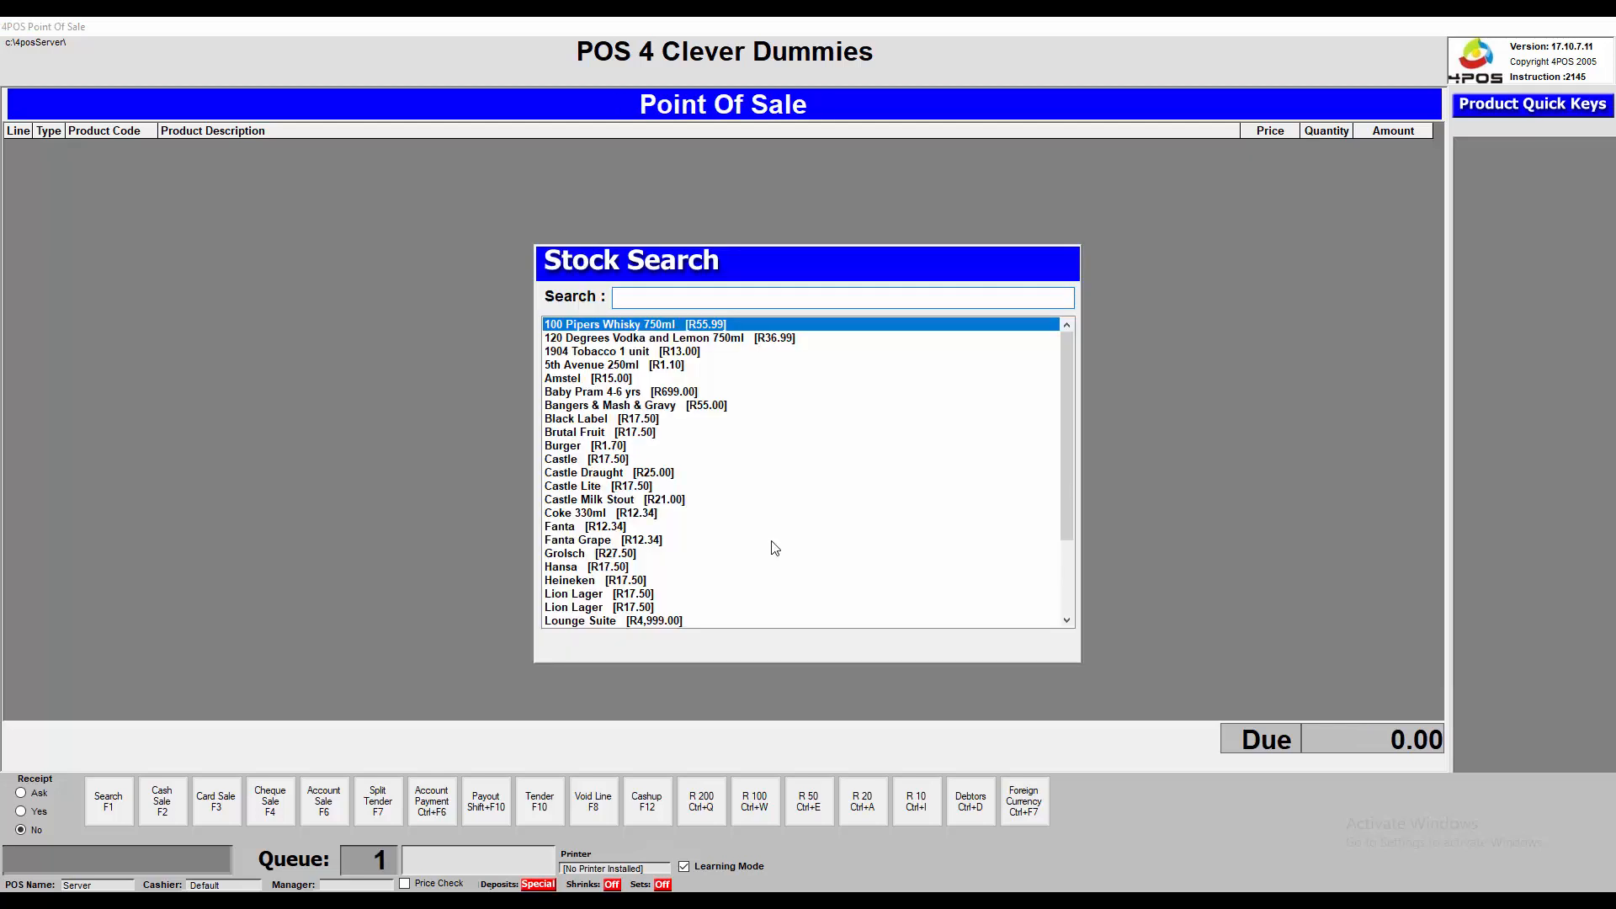
Switch to 4POS Back Office and open the new lay-by customer's debtor details.
mouse_move(841, 900)
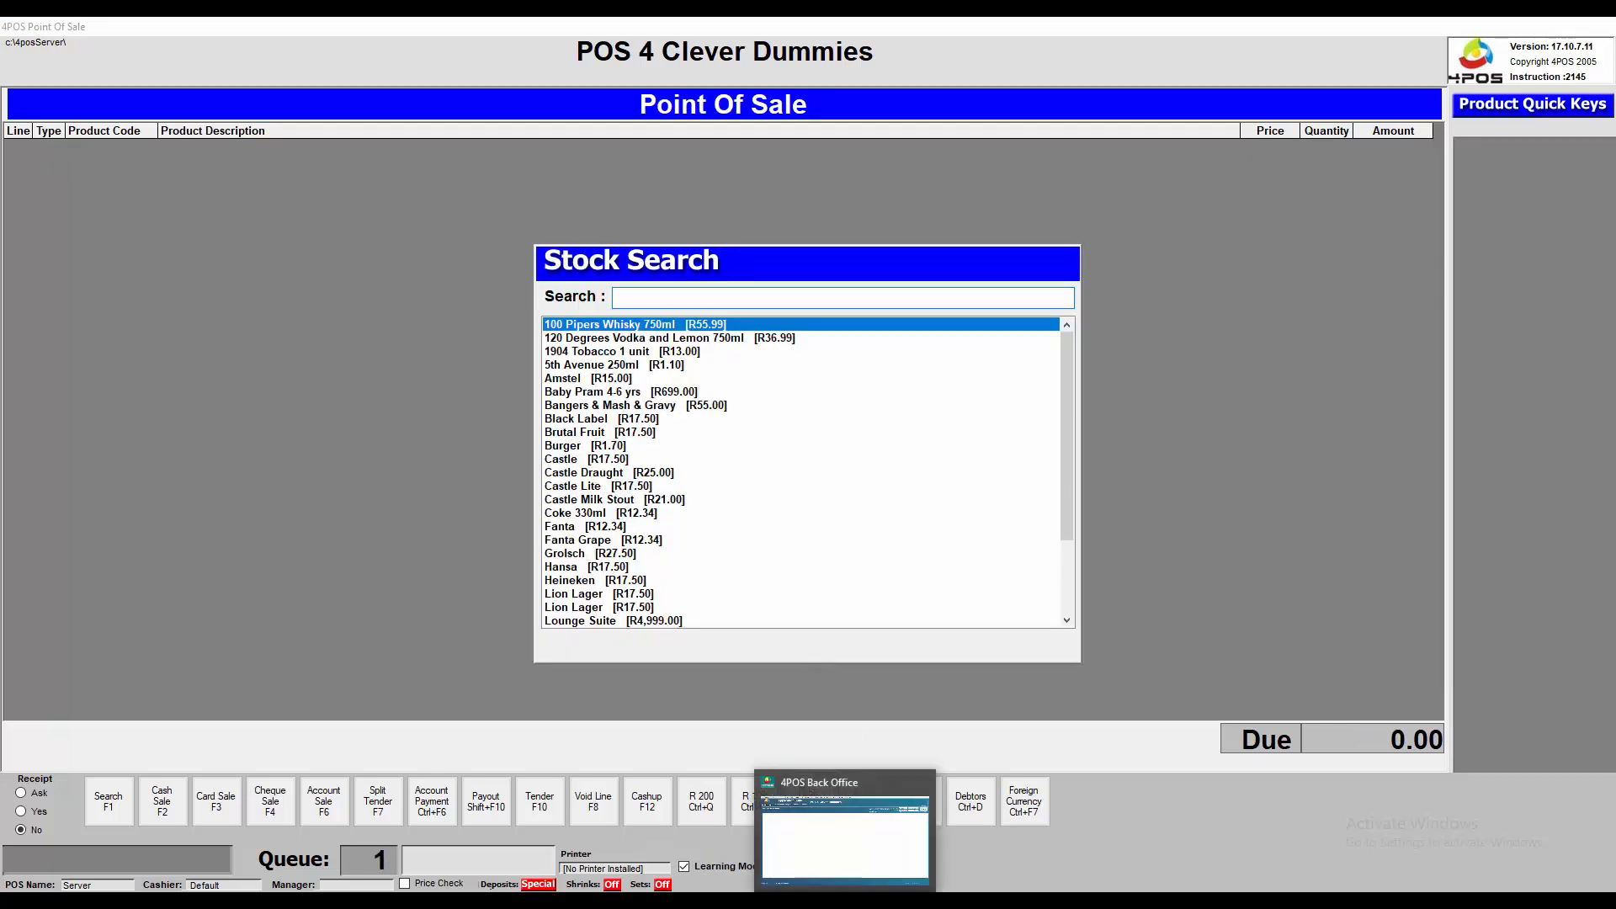
left_click(850, 808)
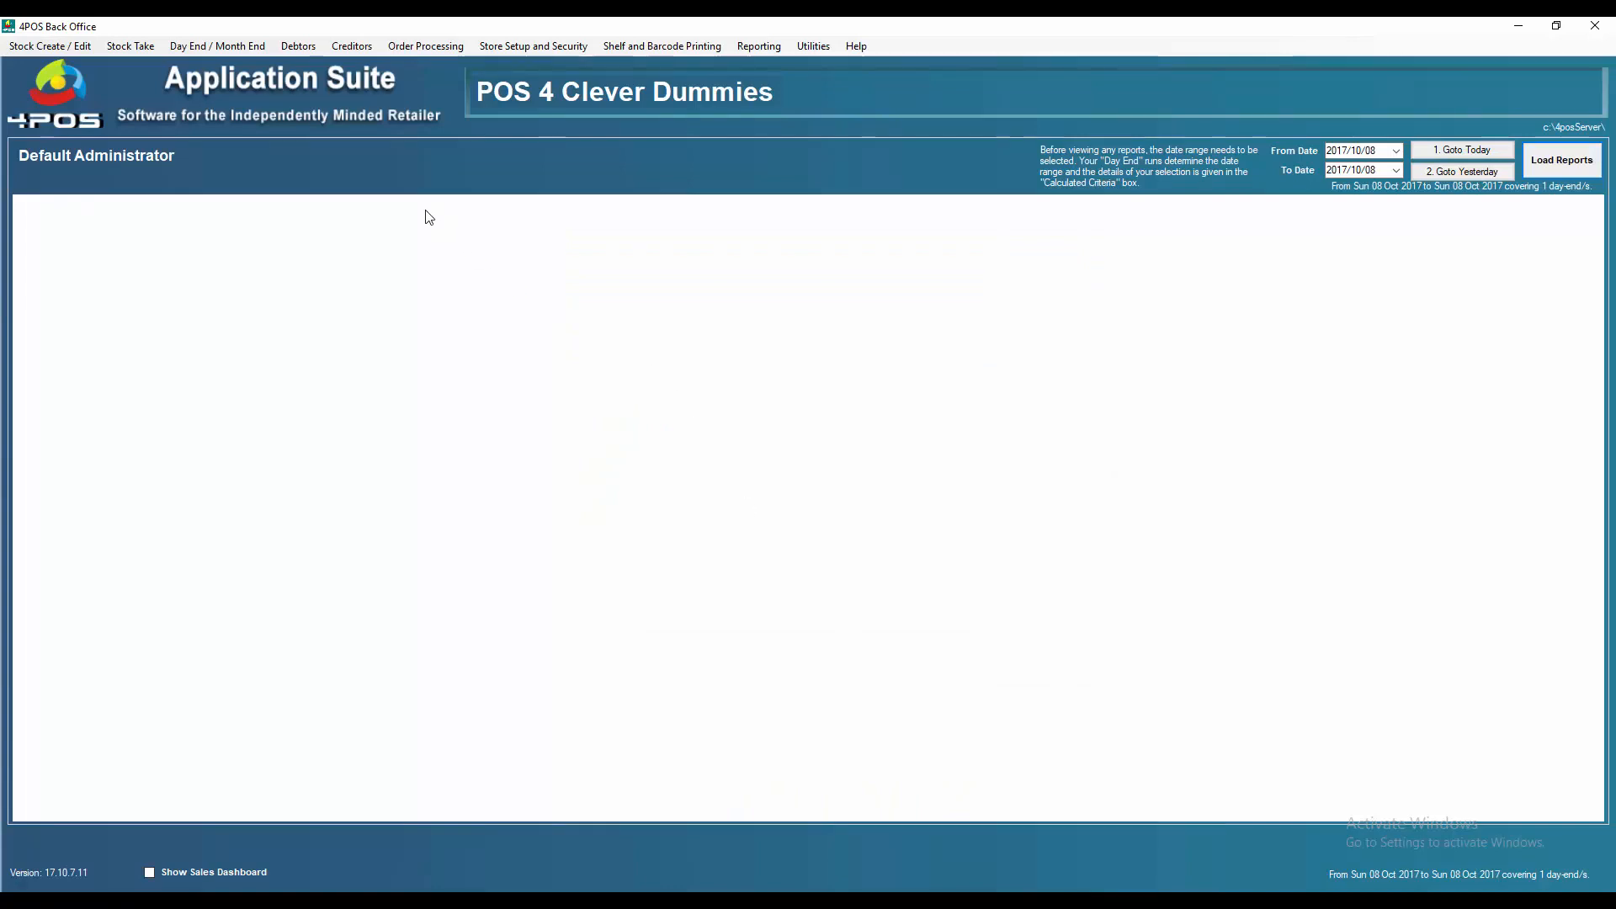
left_click(303, 47)
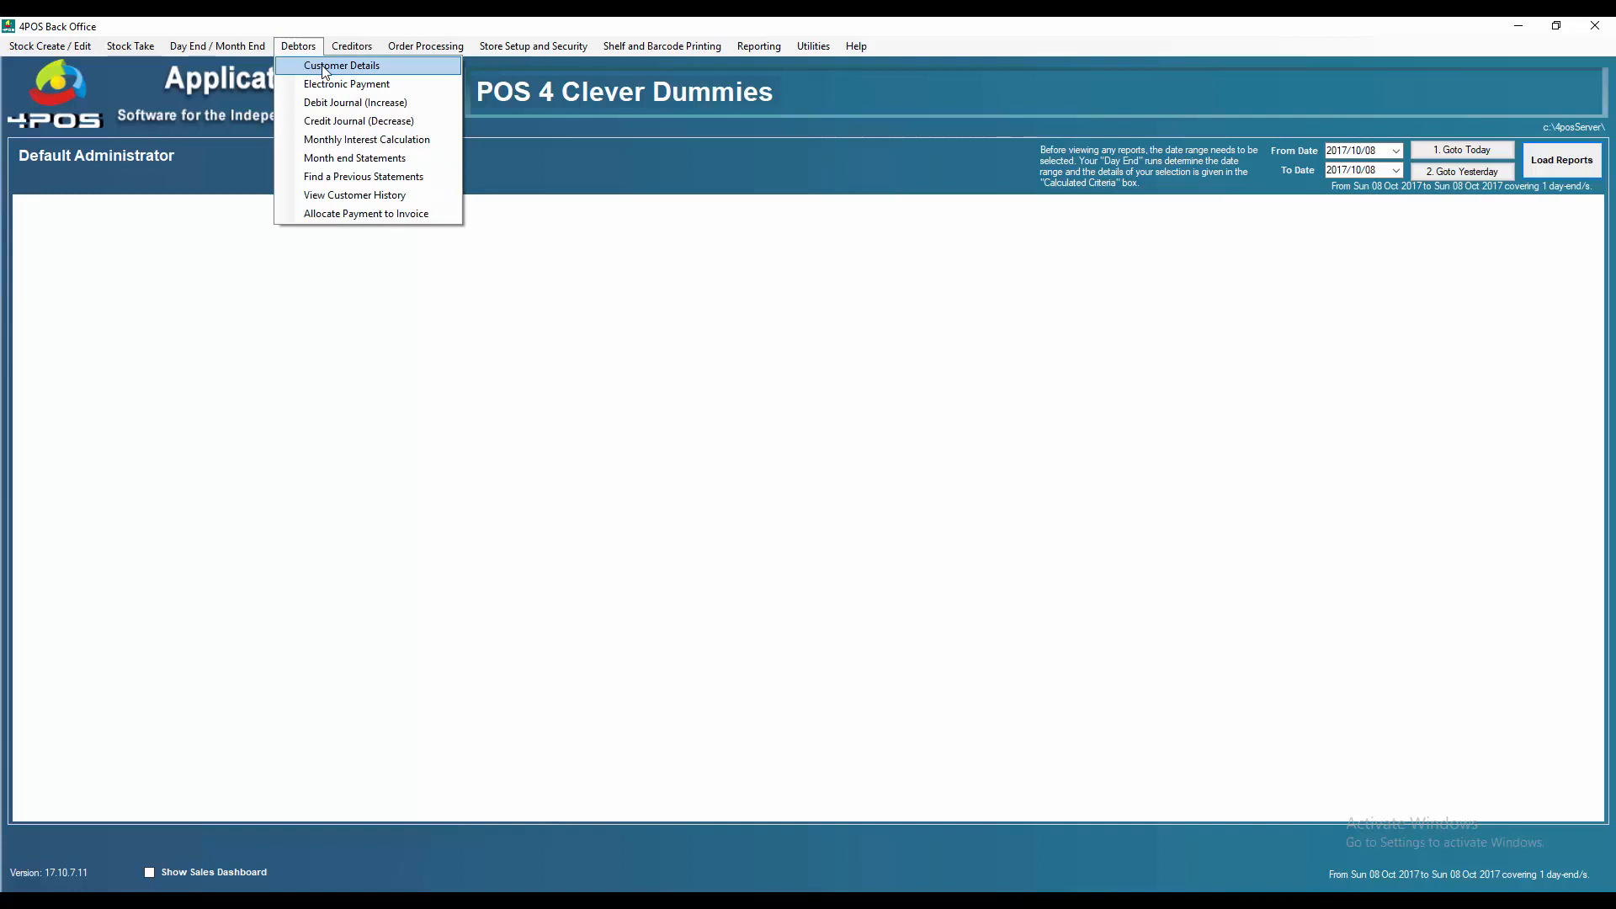
left_click(324, 67)
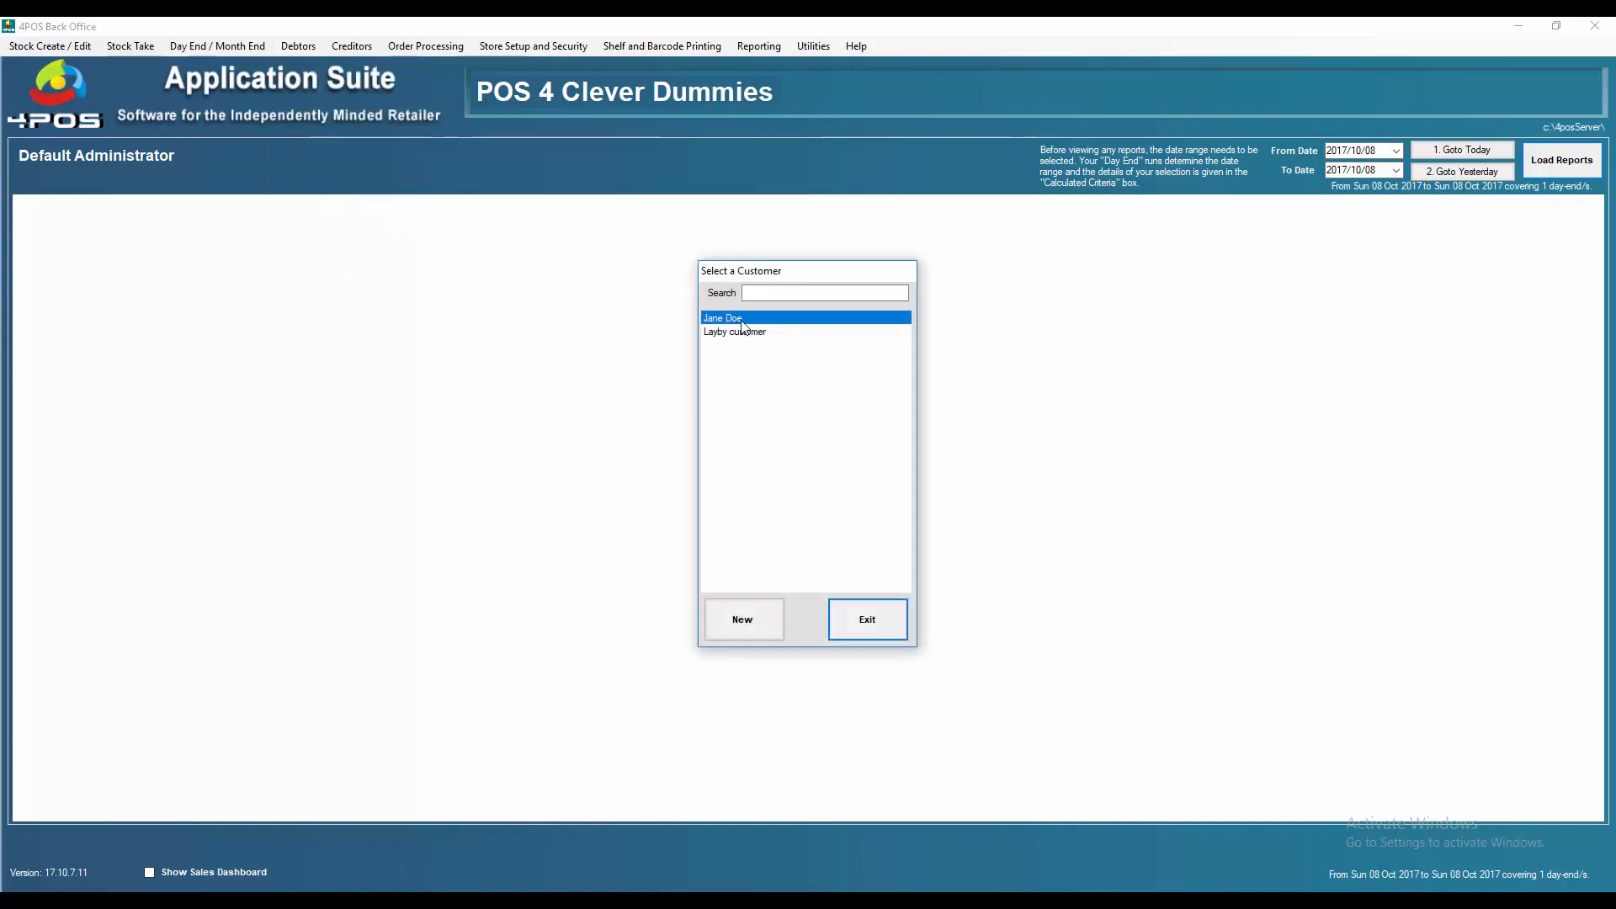
double_click(742, 325)
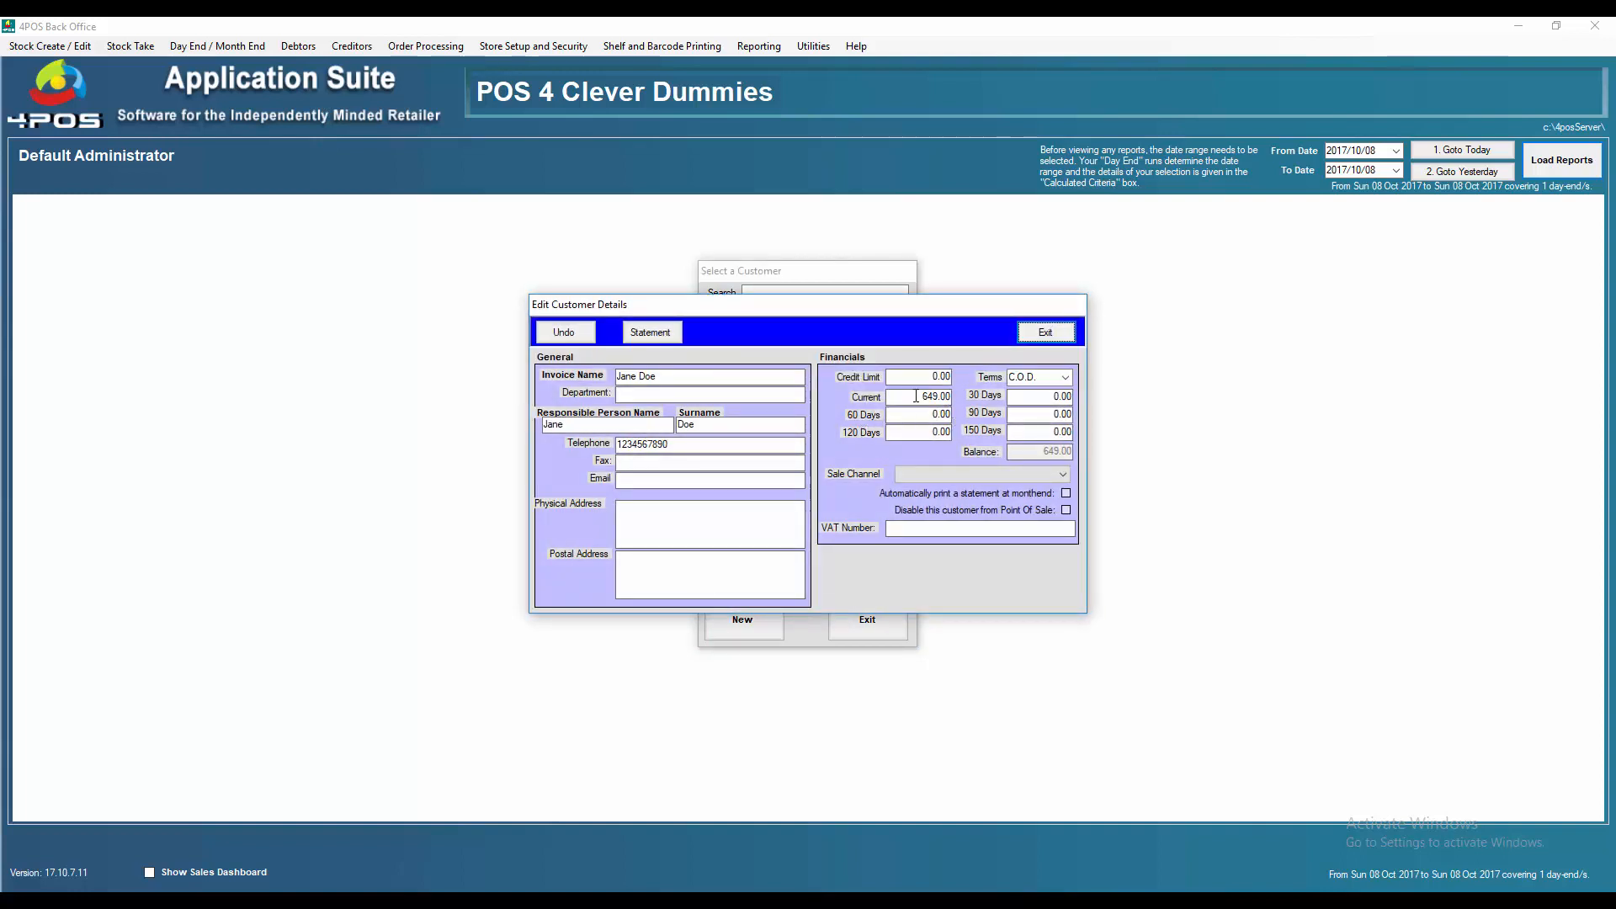
View the customer's current balance and account statement, examining the lay-by debit, deposit credit and running balance, then close the statement and customer details.
double_click(915, 396)
left_click(673, 330)
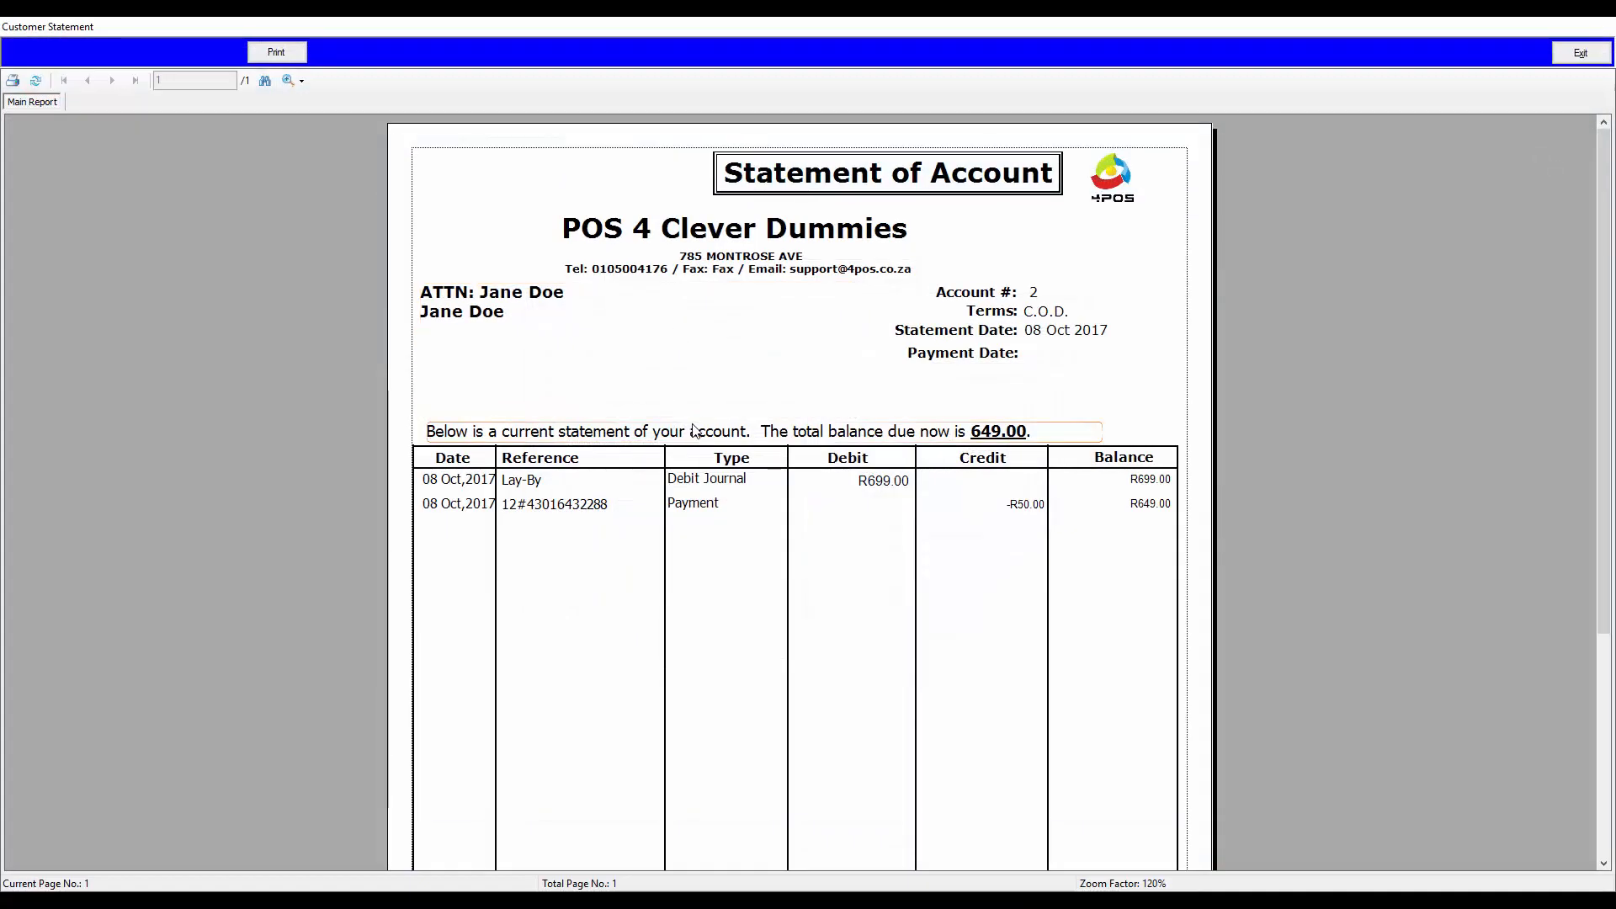
left_click(731, 484)
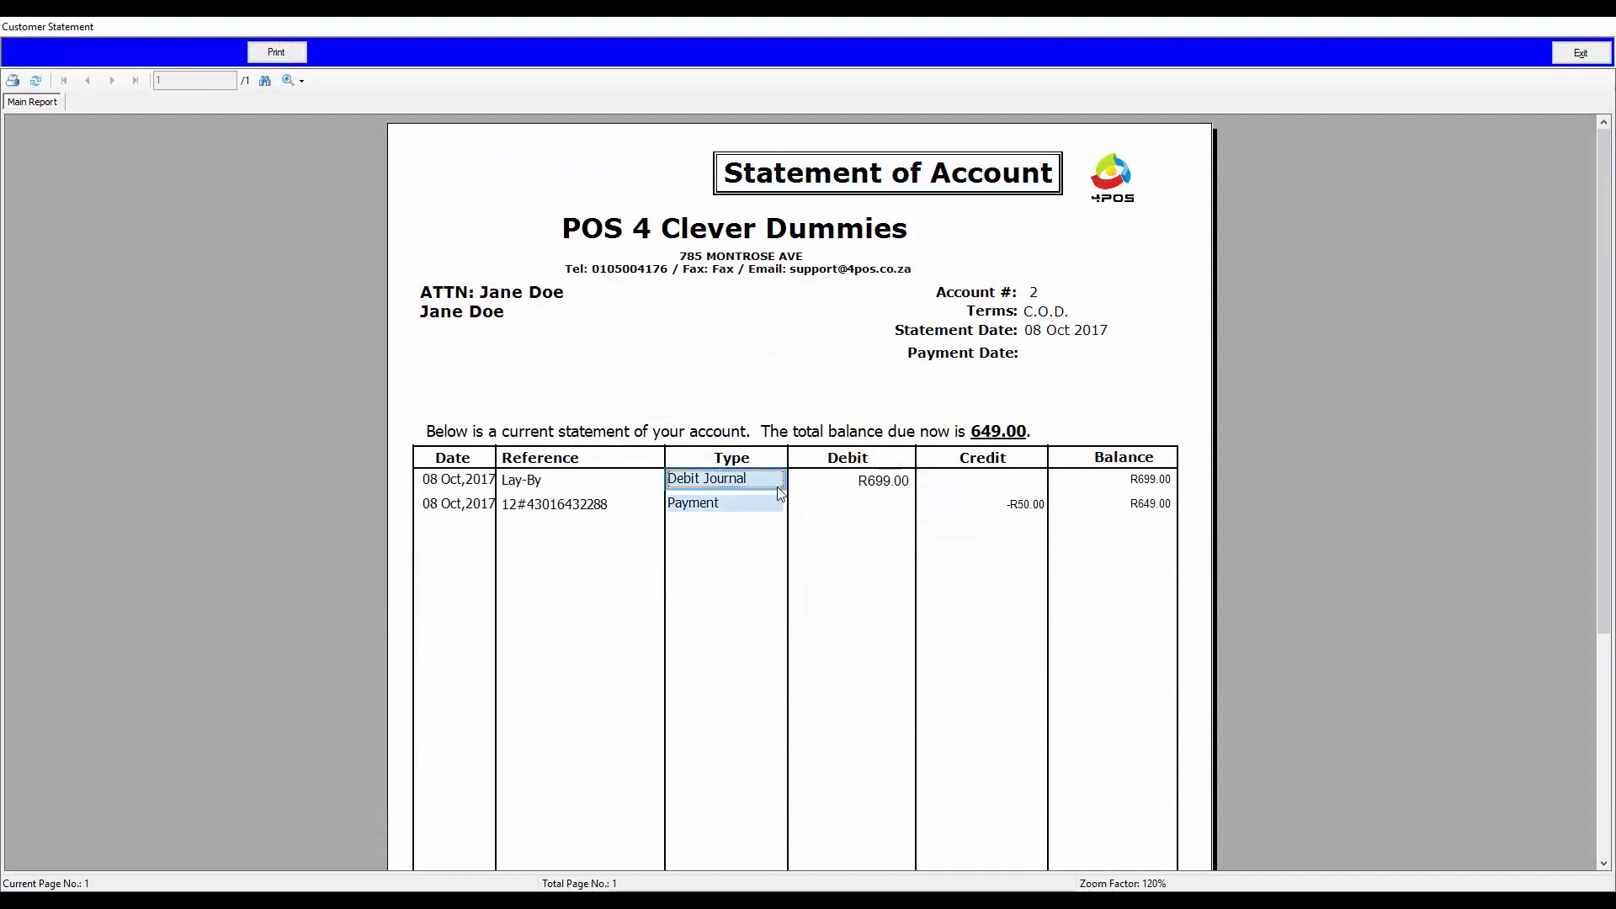
left_click(905, 482)
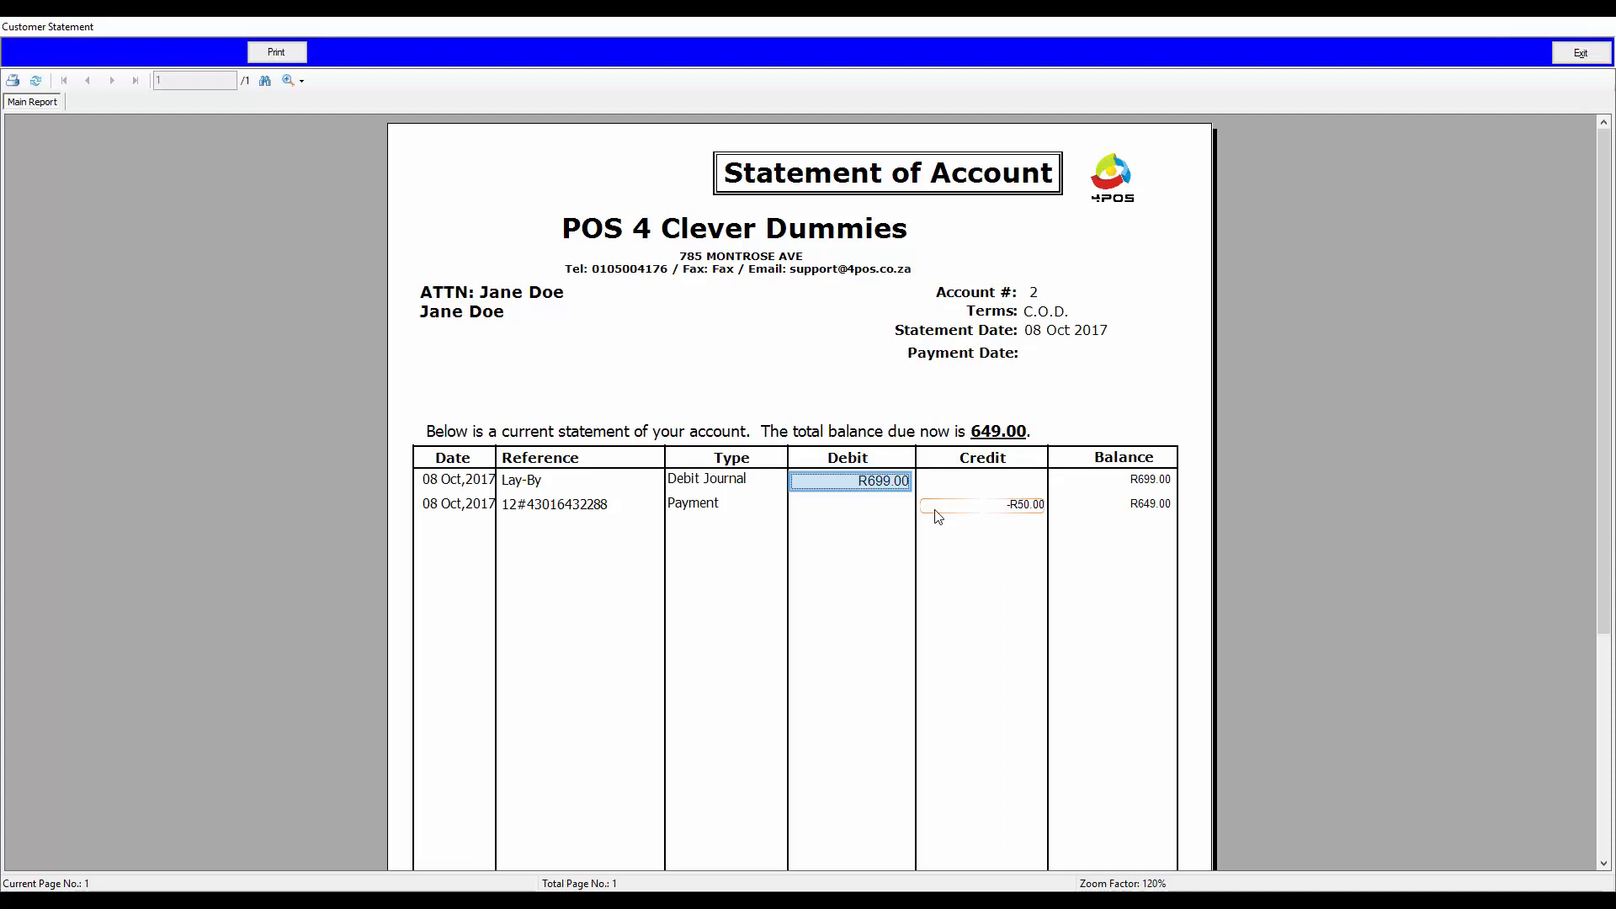
left_click(936, 508)
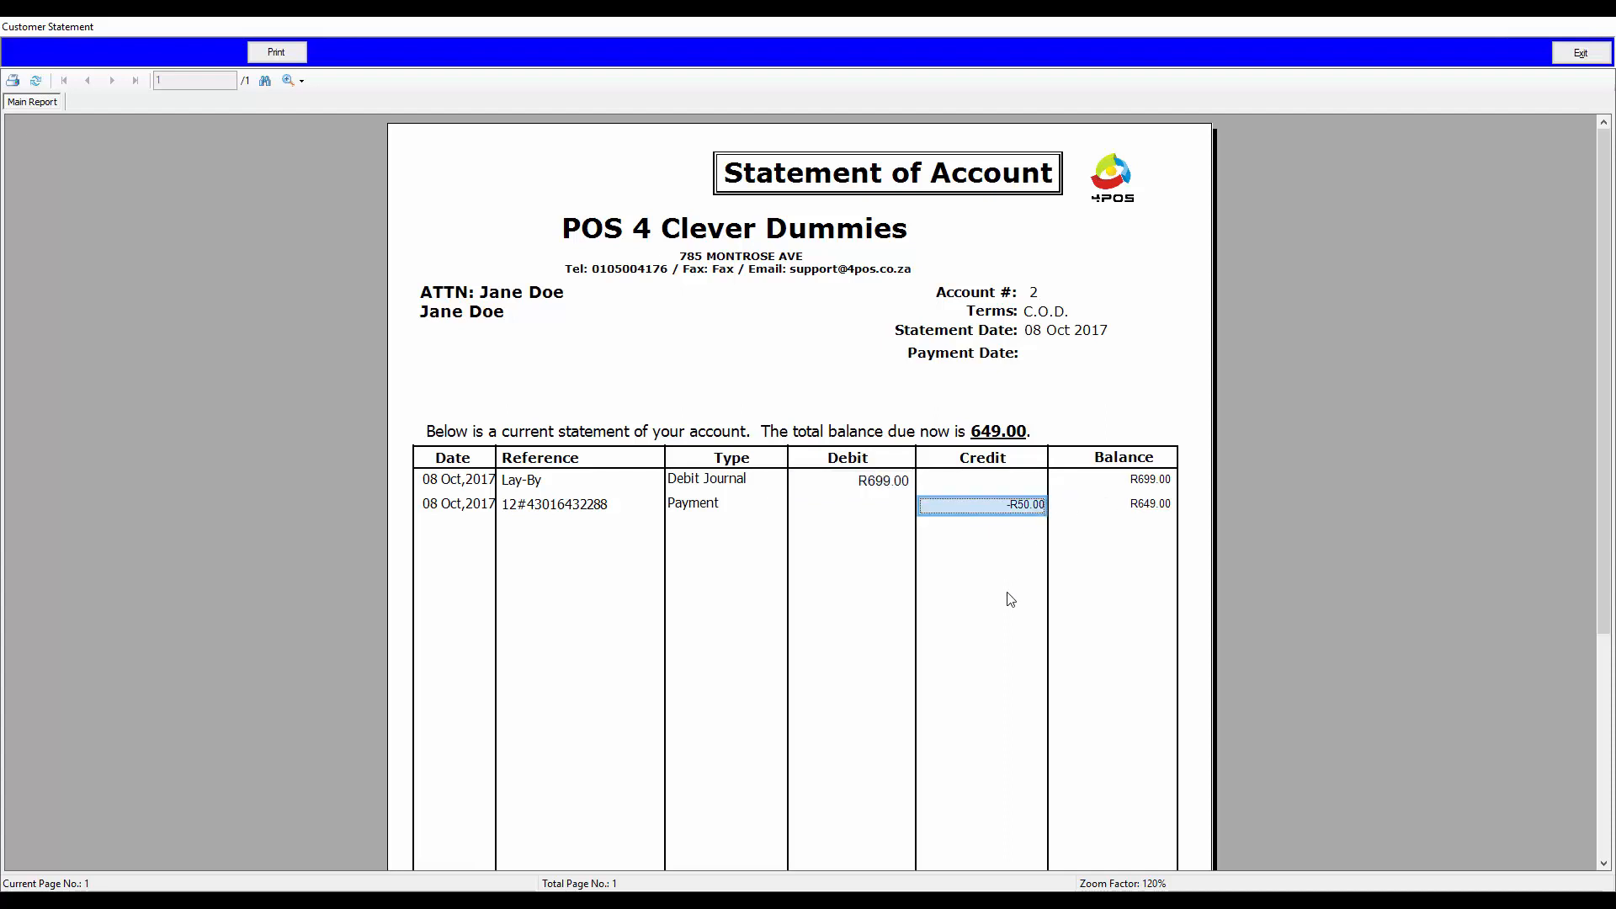
left_click(1149, 509)
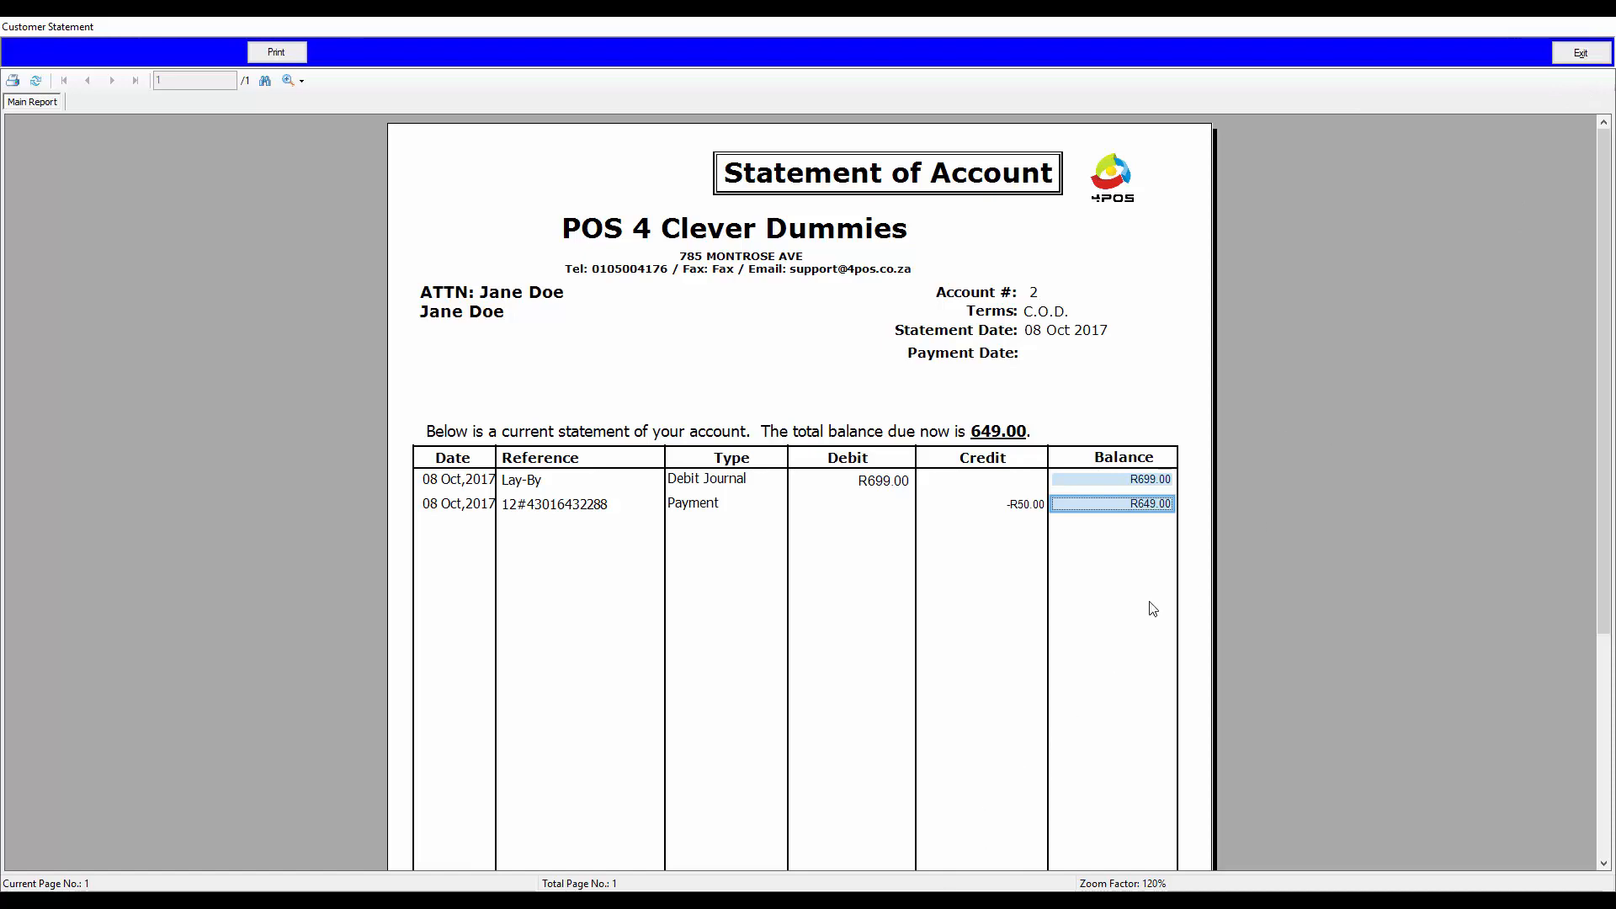
left_click(1581, 52)
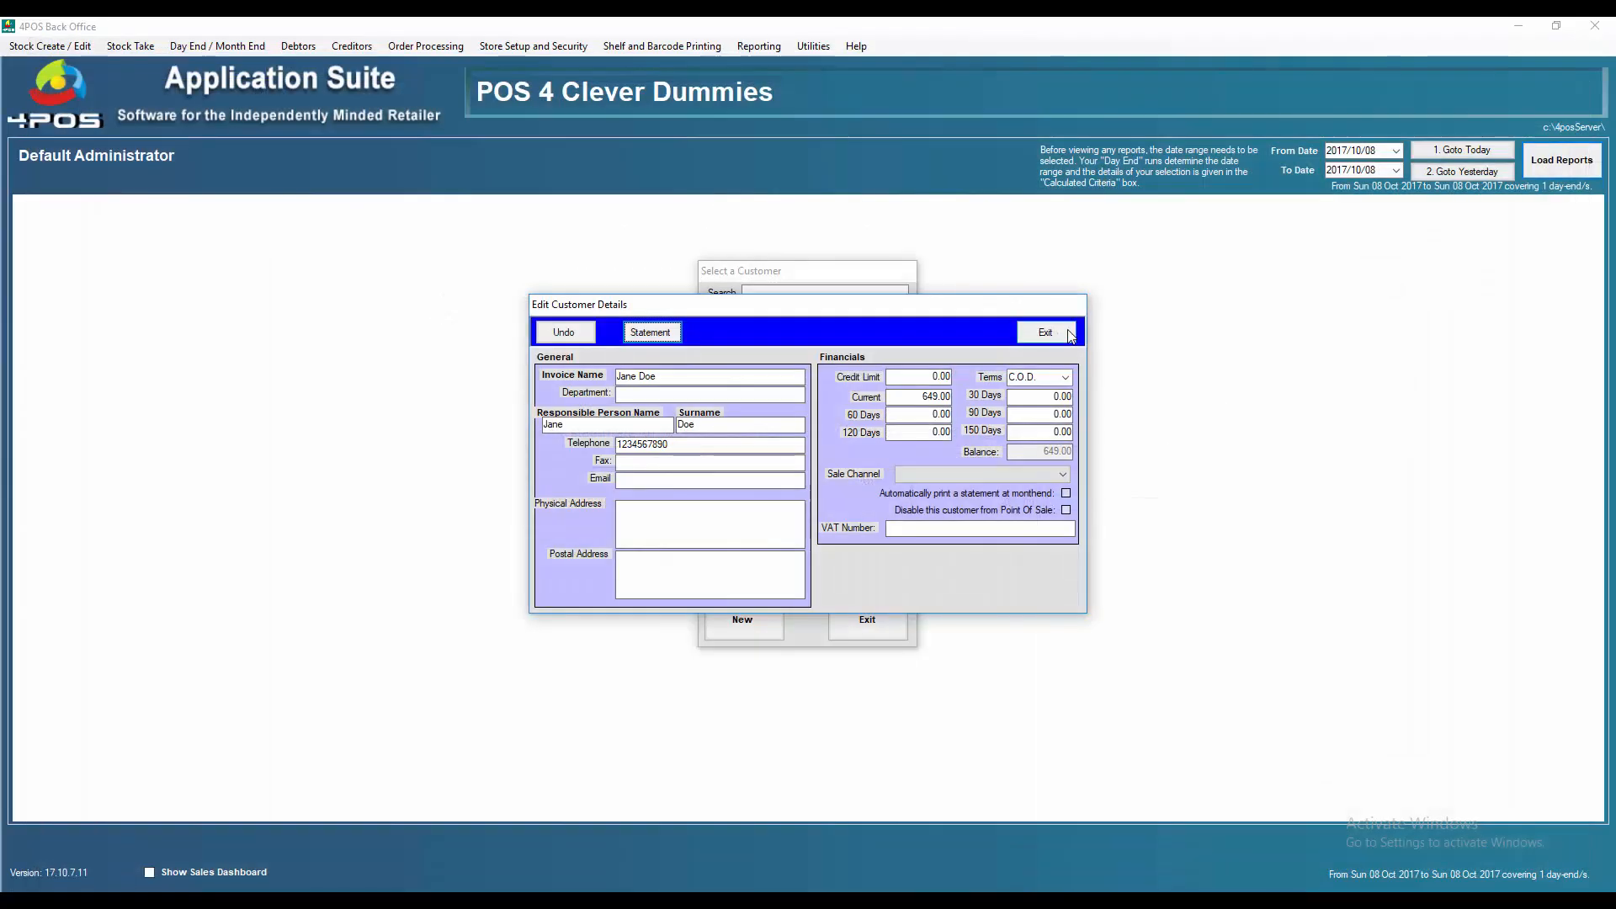
left_click(863, 618)
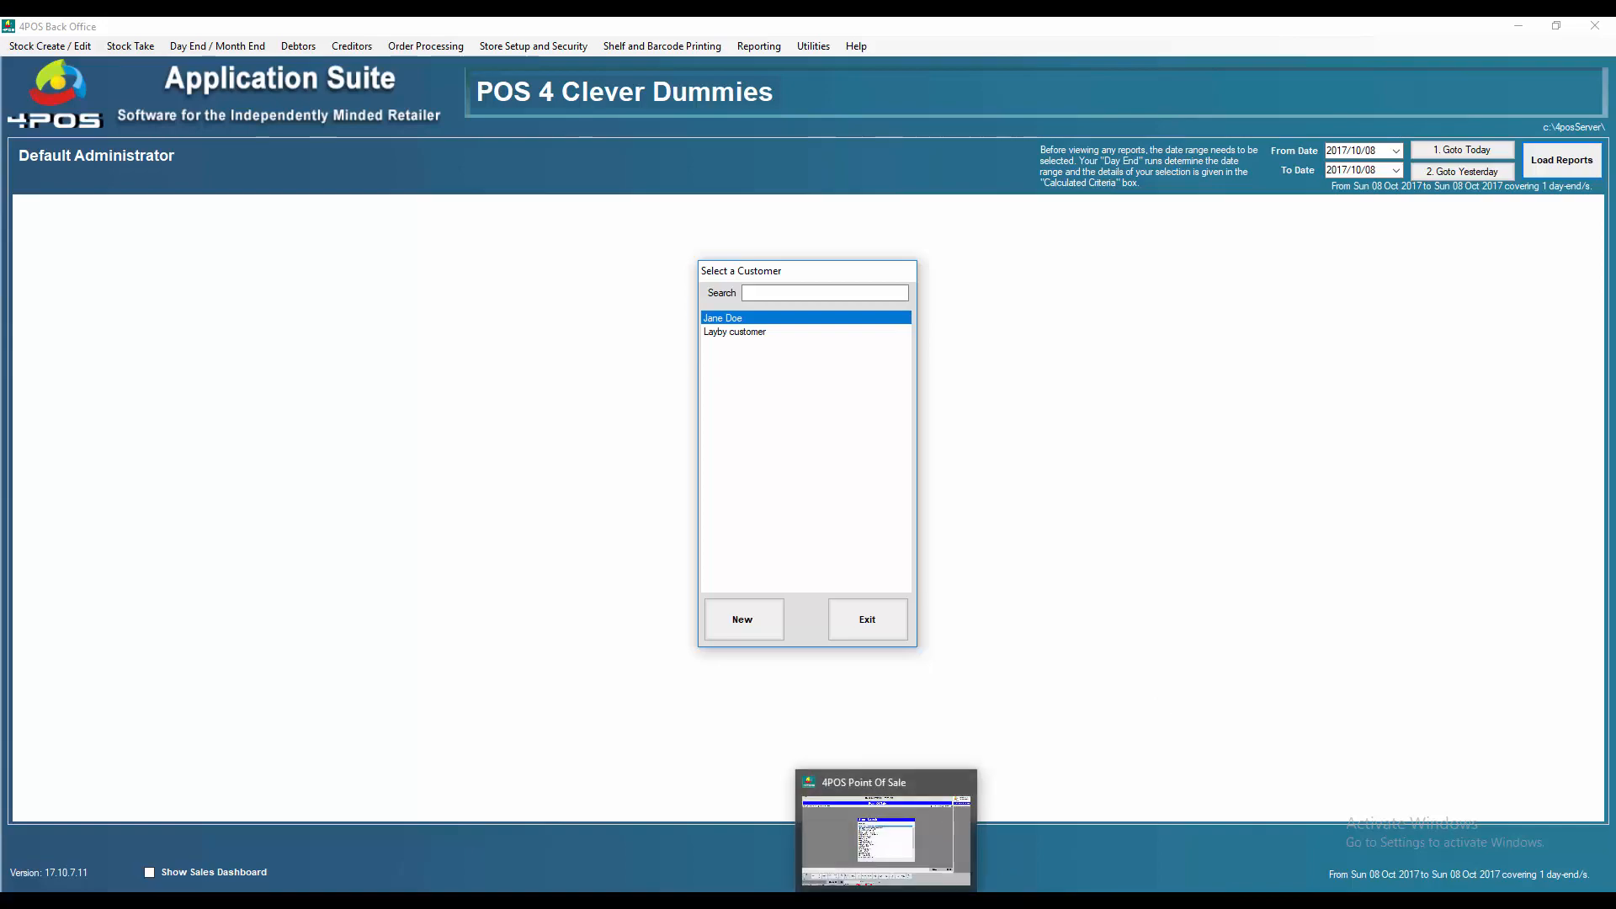
Switch to 4POS Point Of Sale and complete a 50.00 cash account payment for the Baby Pram lay-by customer.
left_click(885, 903)
key("Escape")
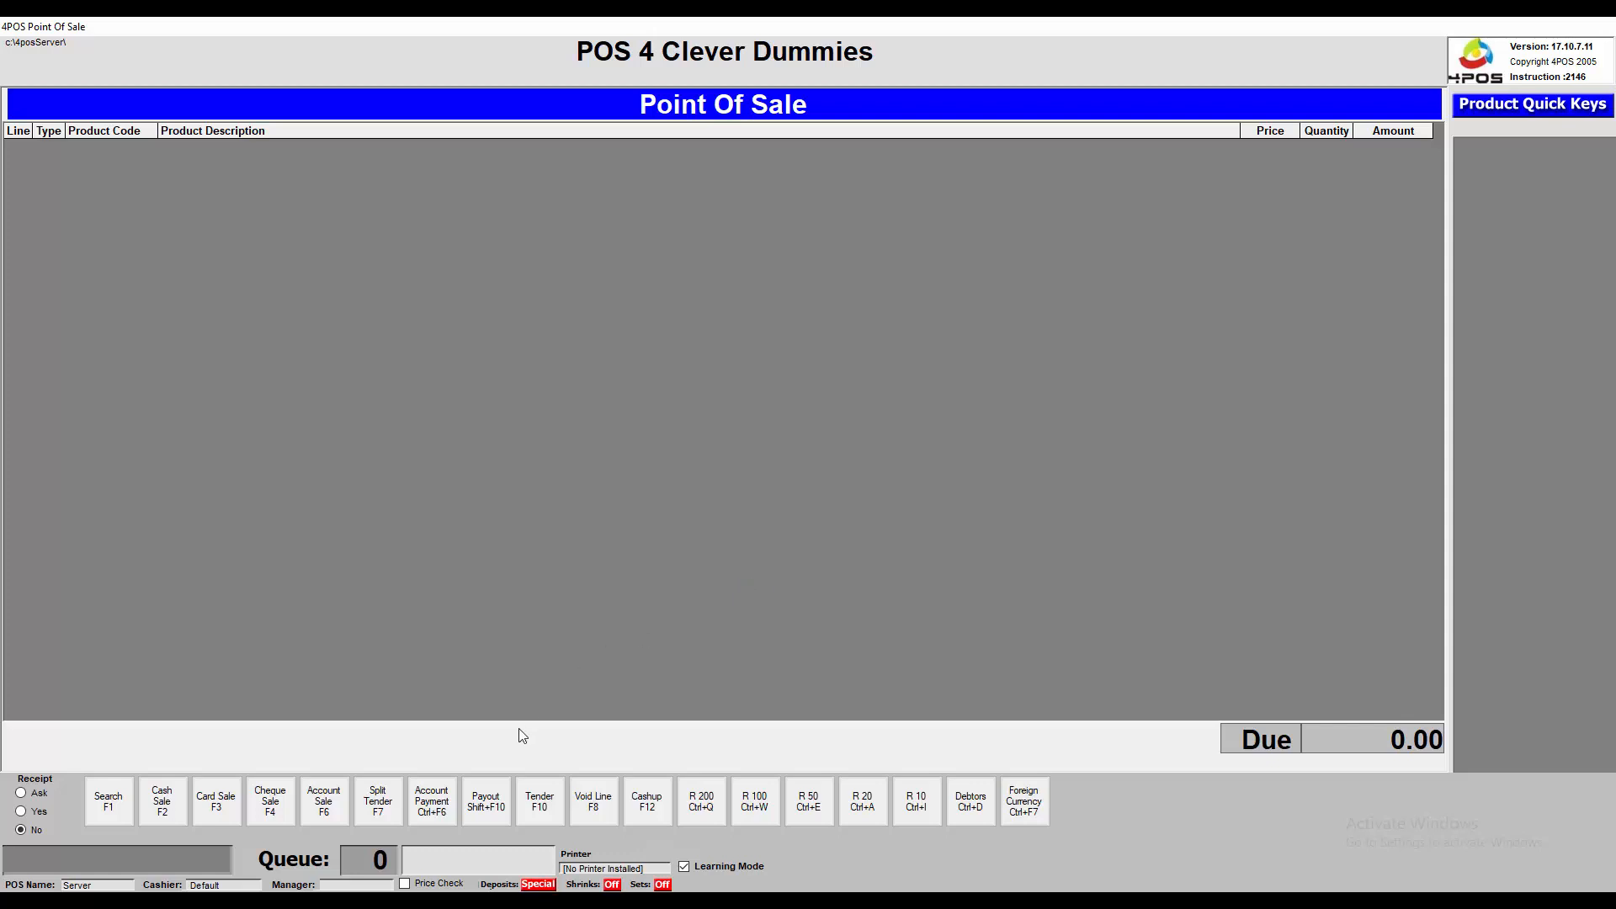
left_click(447, 812)
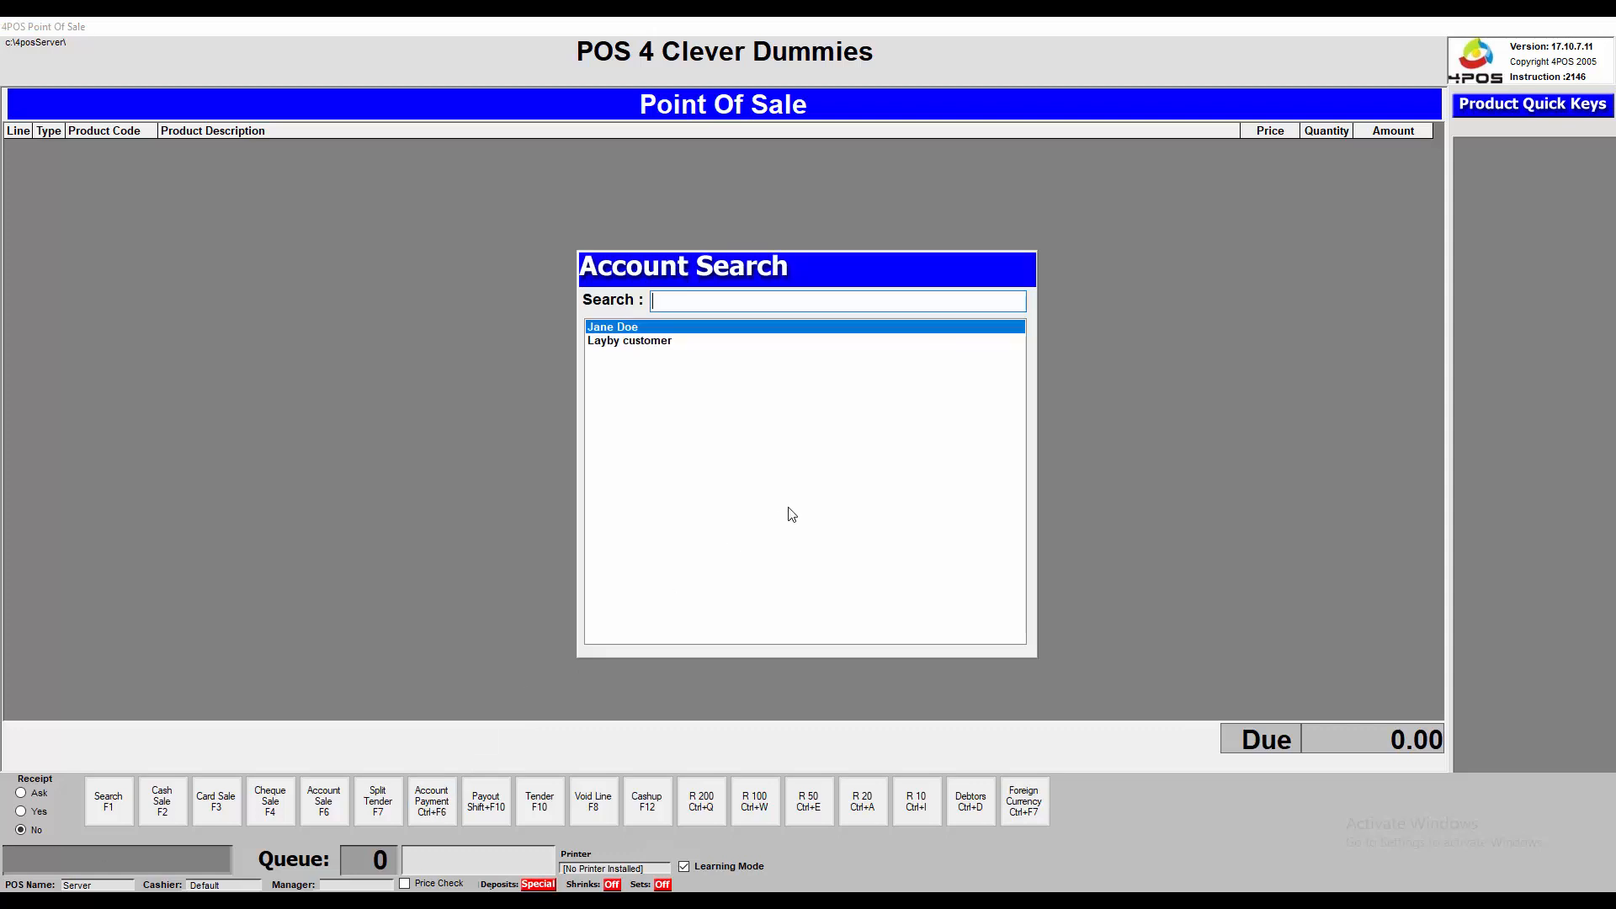
key("Return")
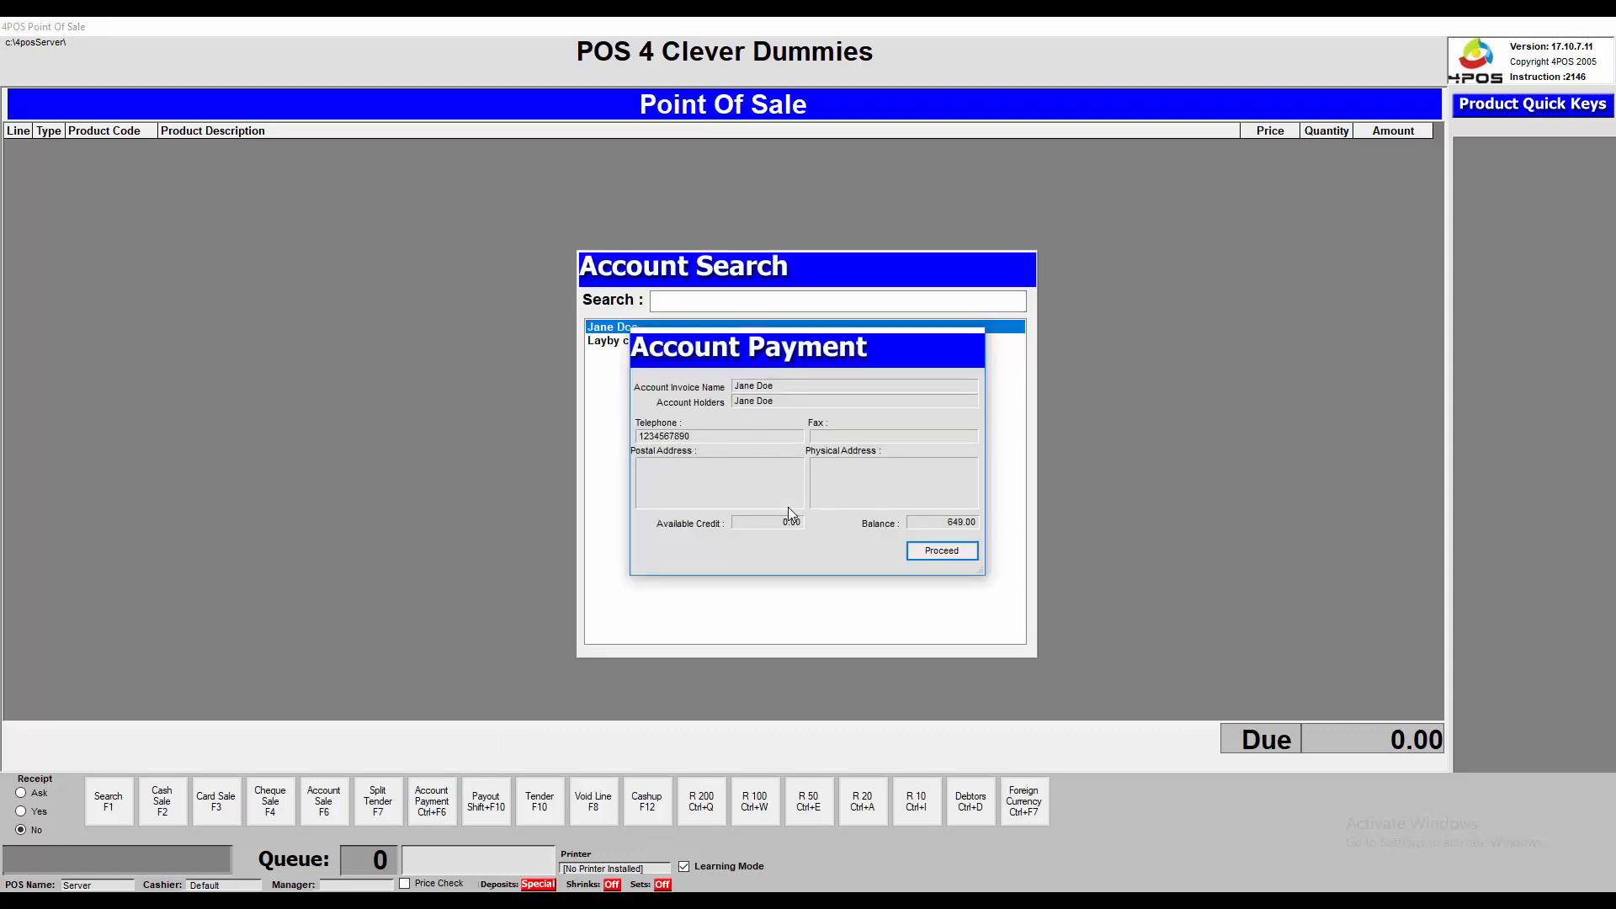
key("Return")
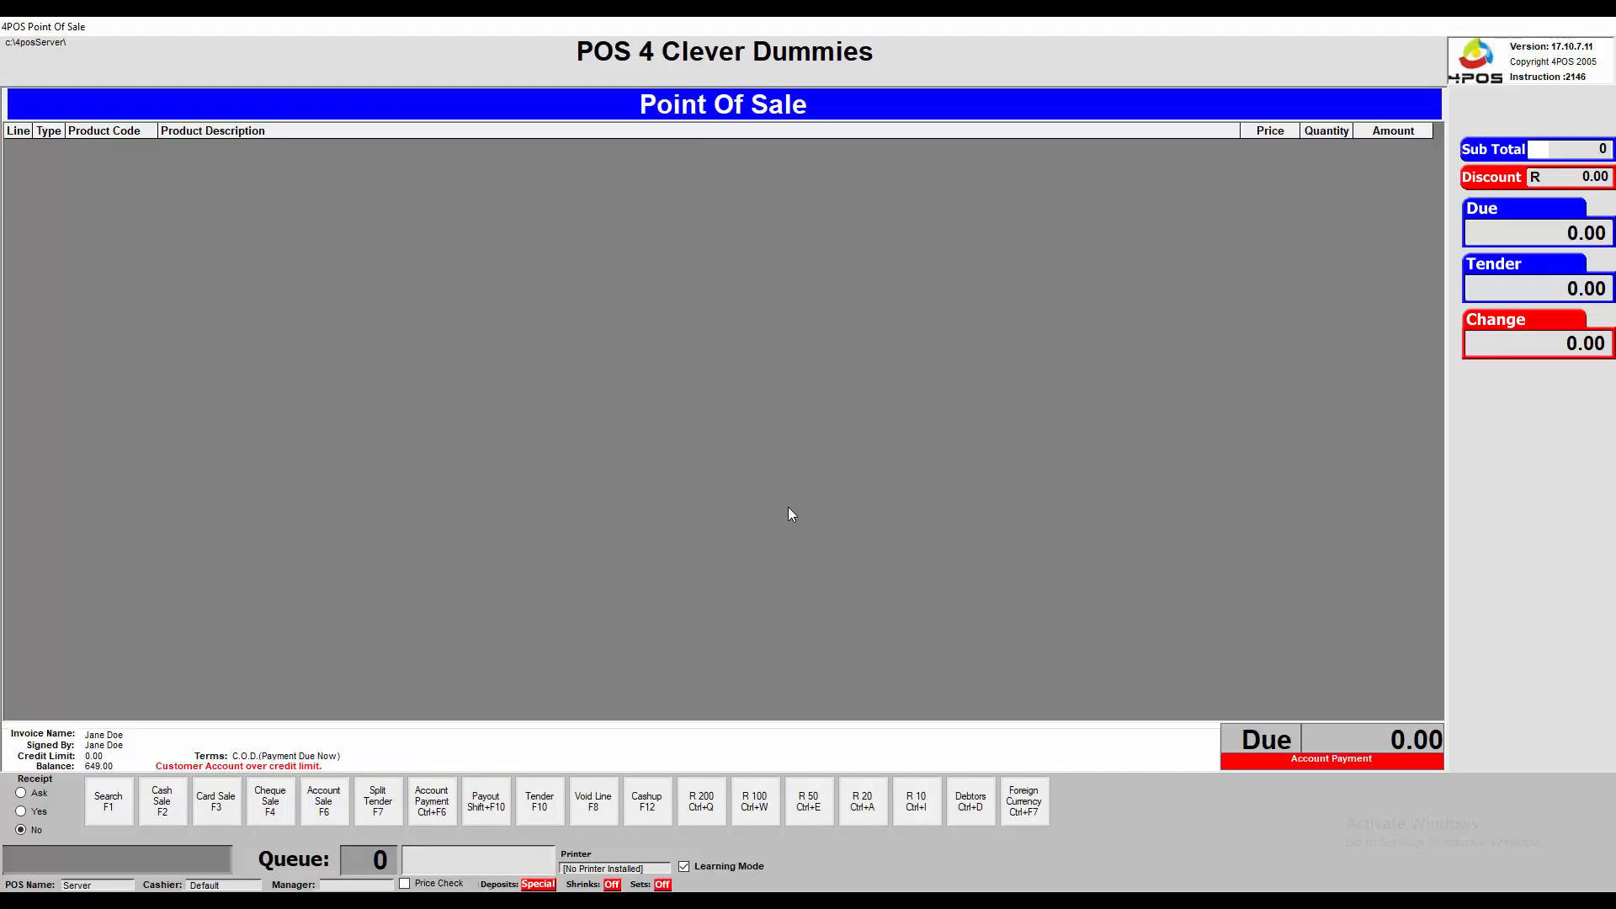
type("5000")
key("Return")
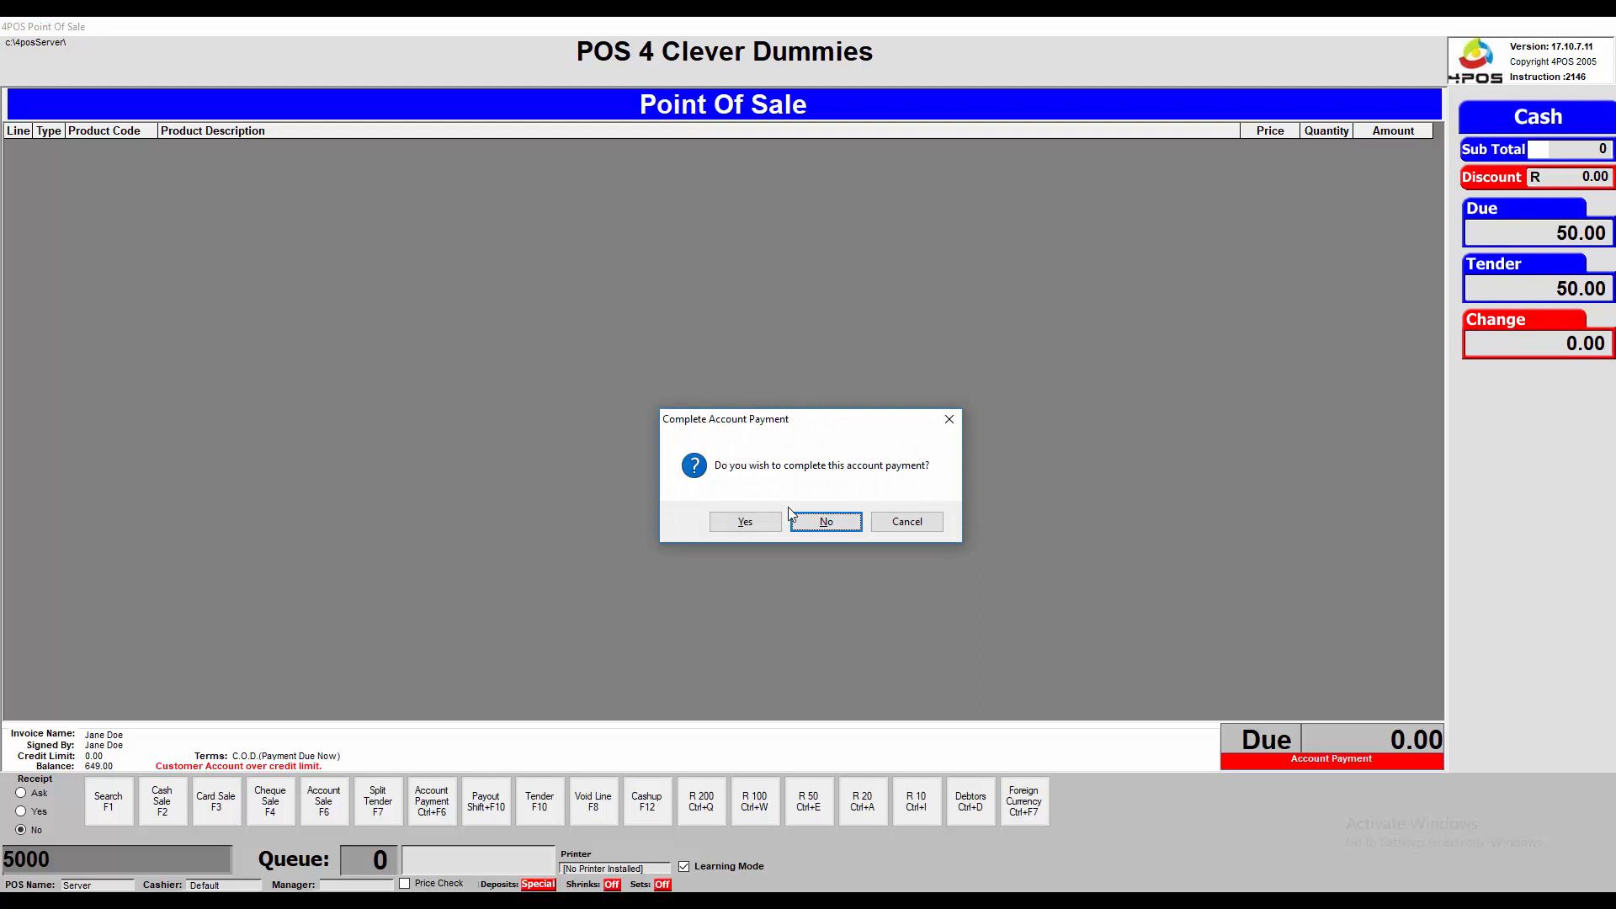
key("y")
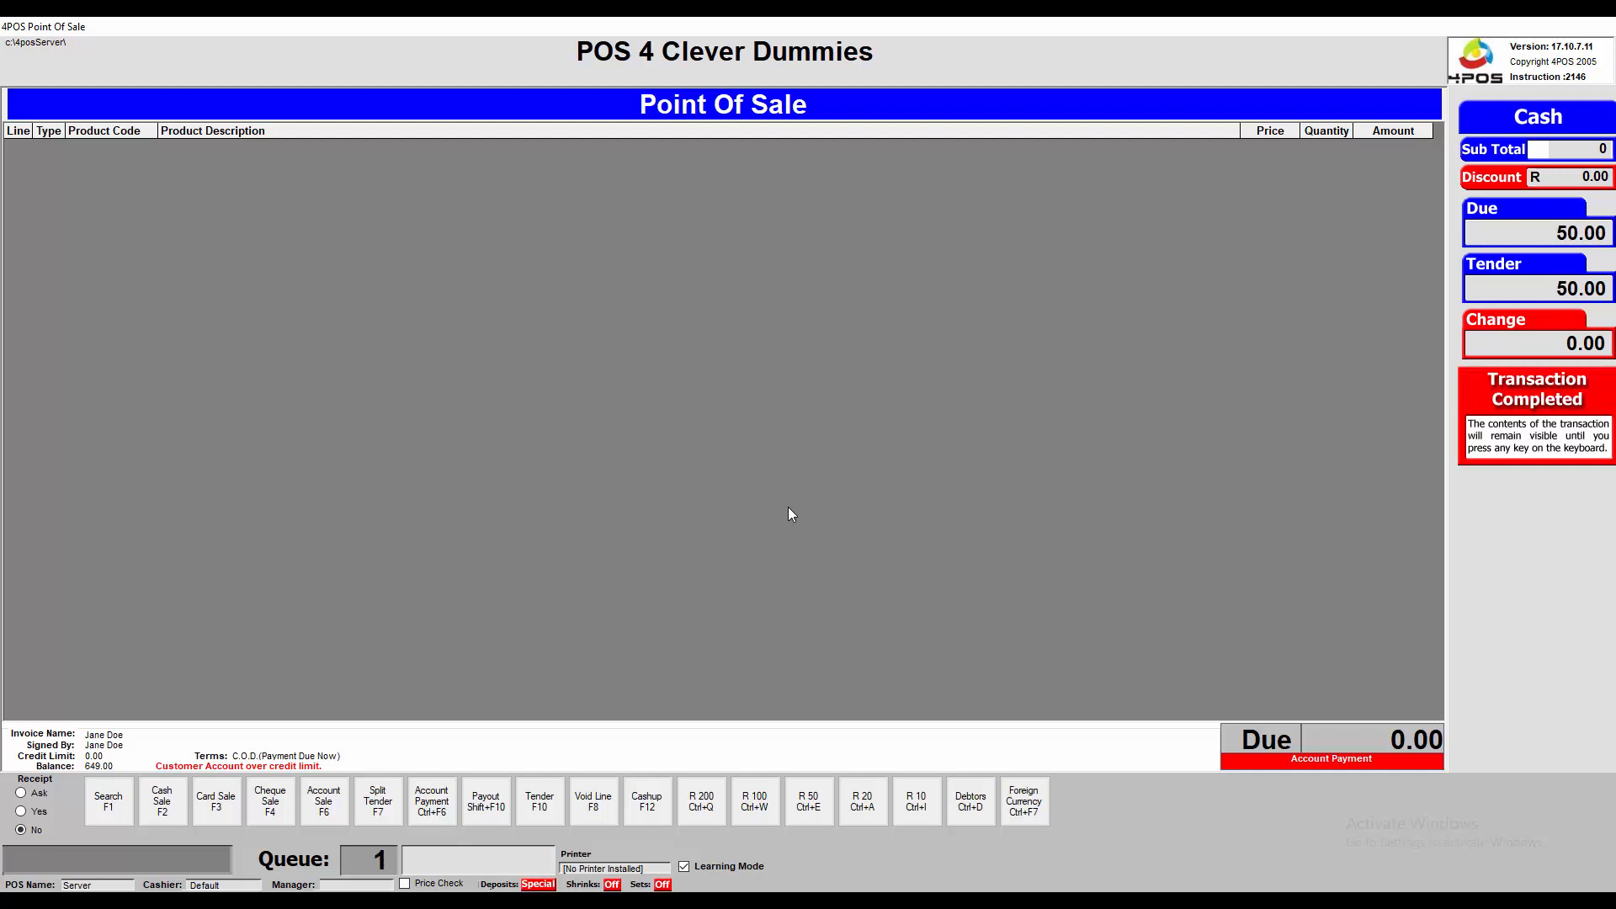
Take a further 400.00 cash account payment from the same customer and complete it.
key("ctrl+F6")
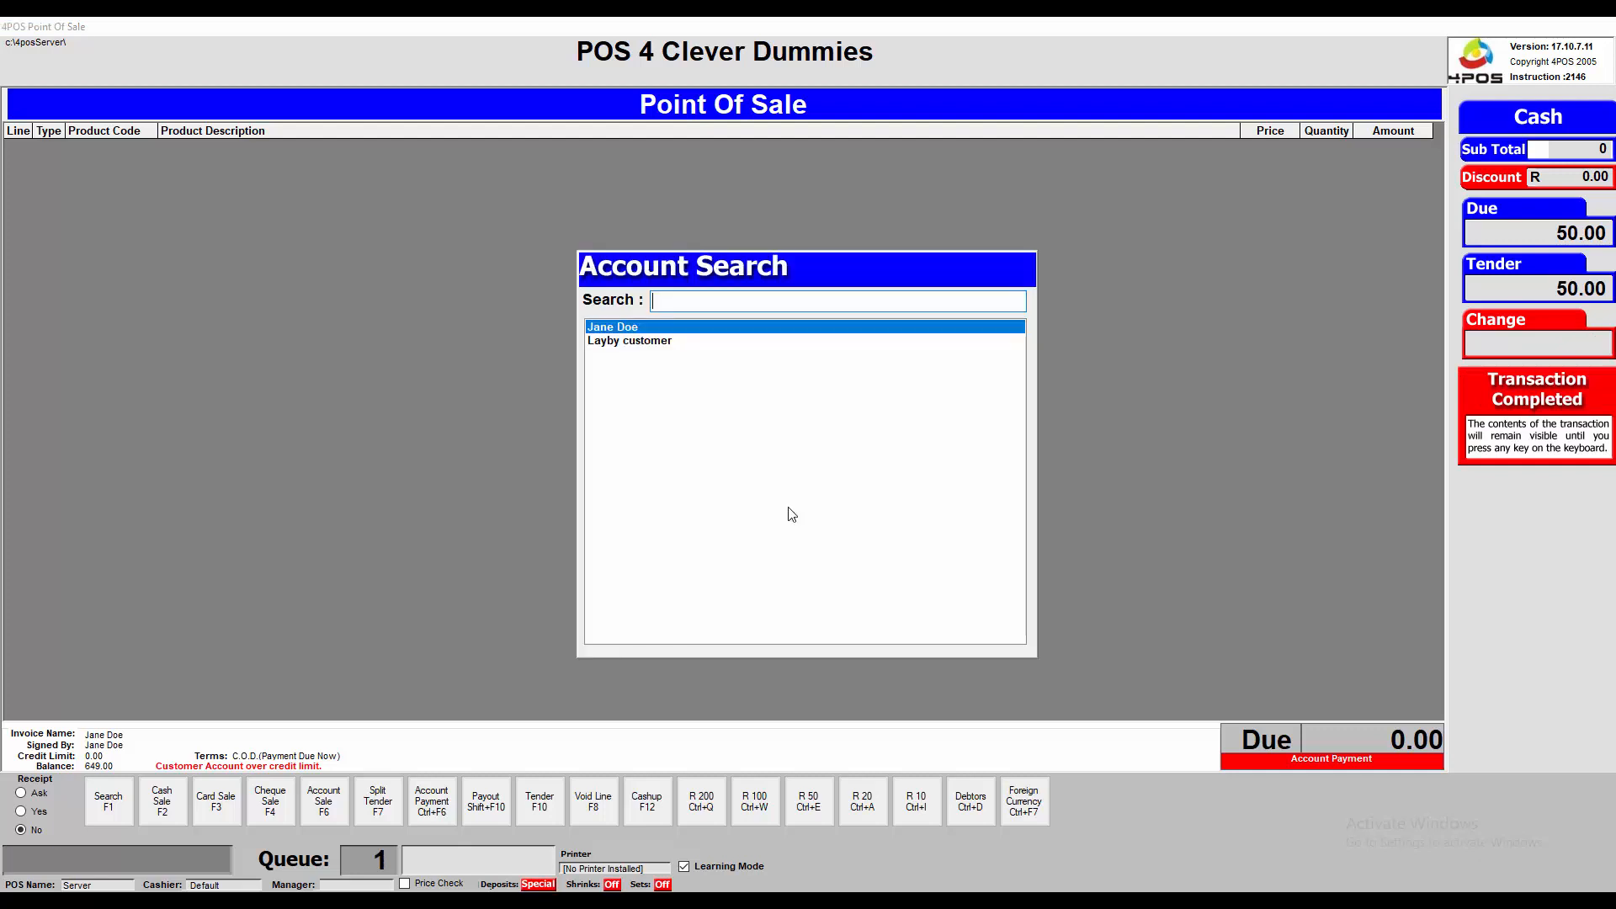
key("Return")
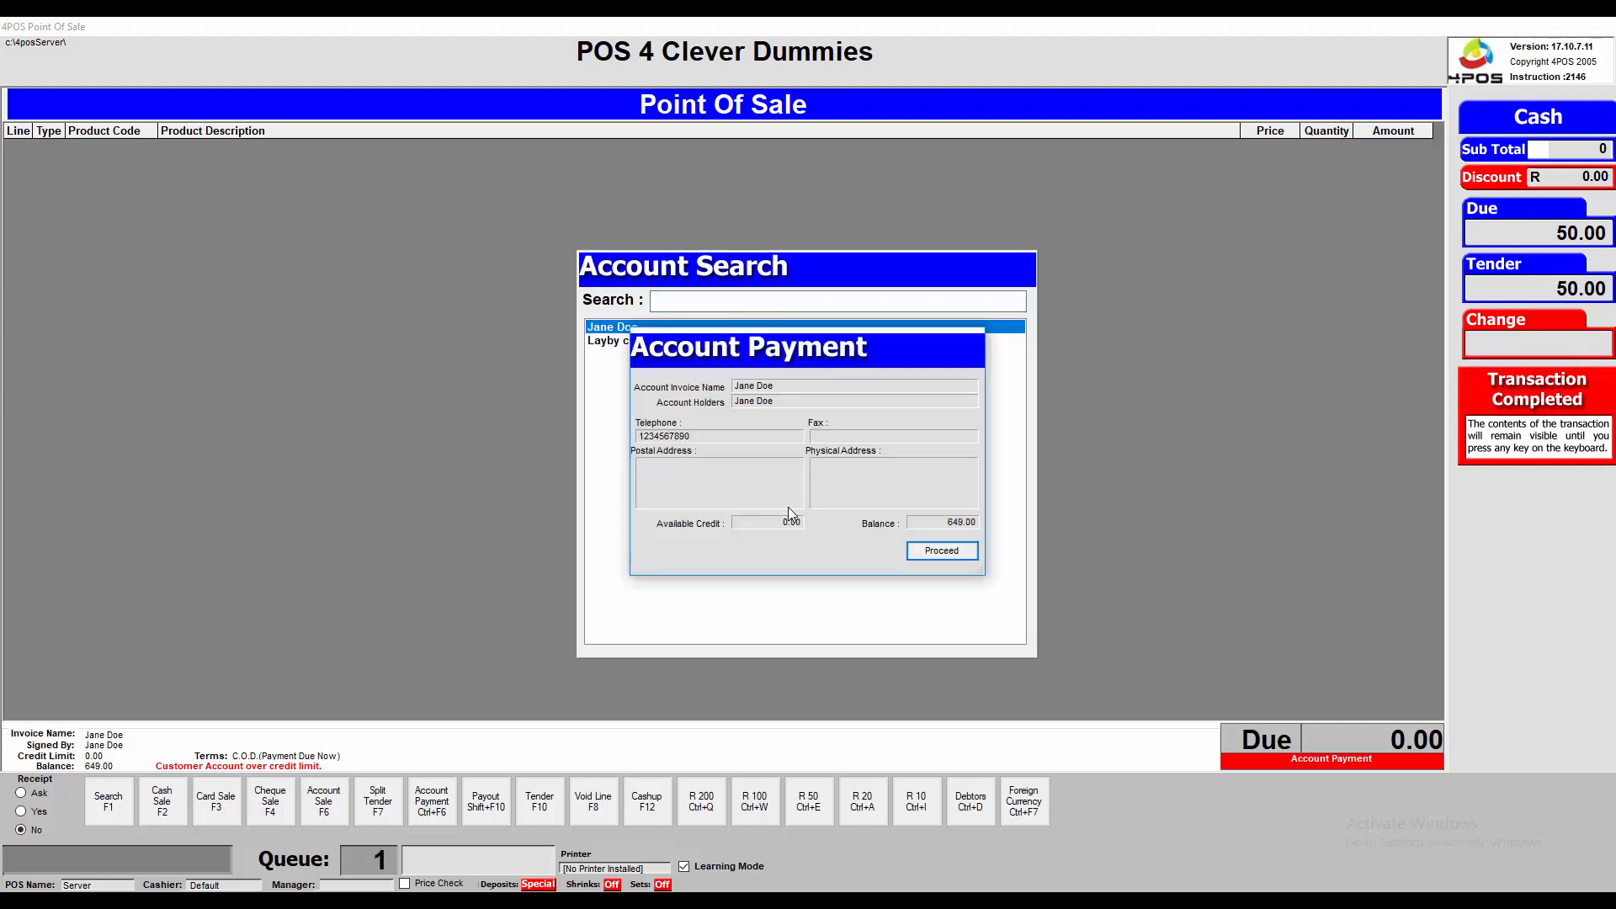
key("Return")
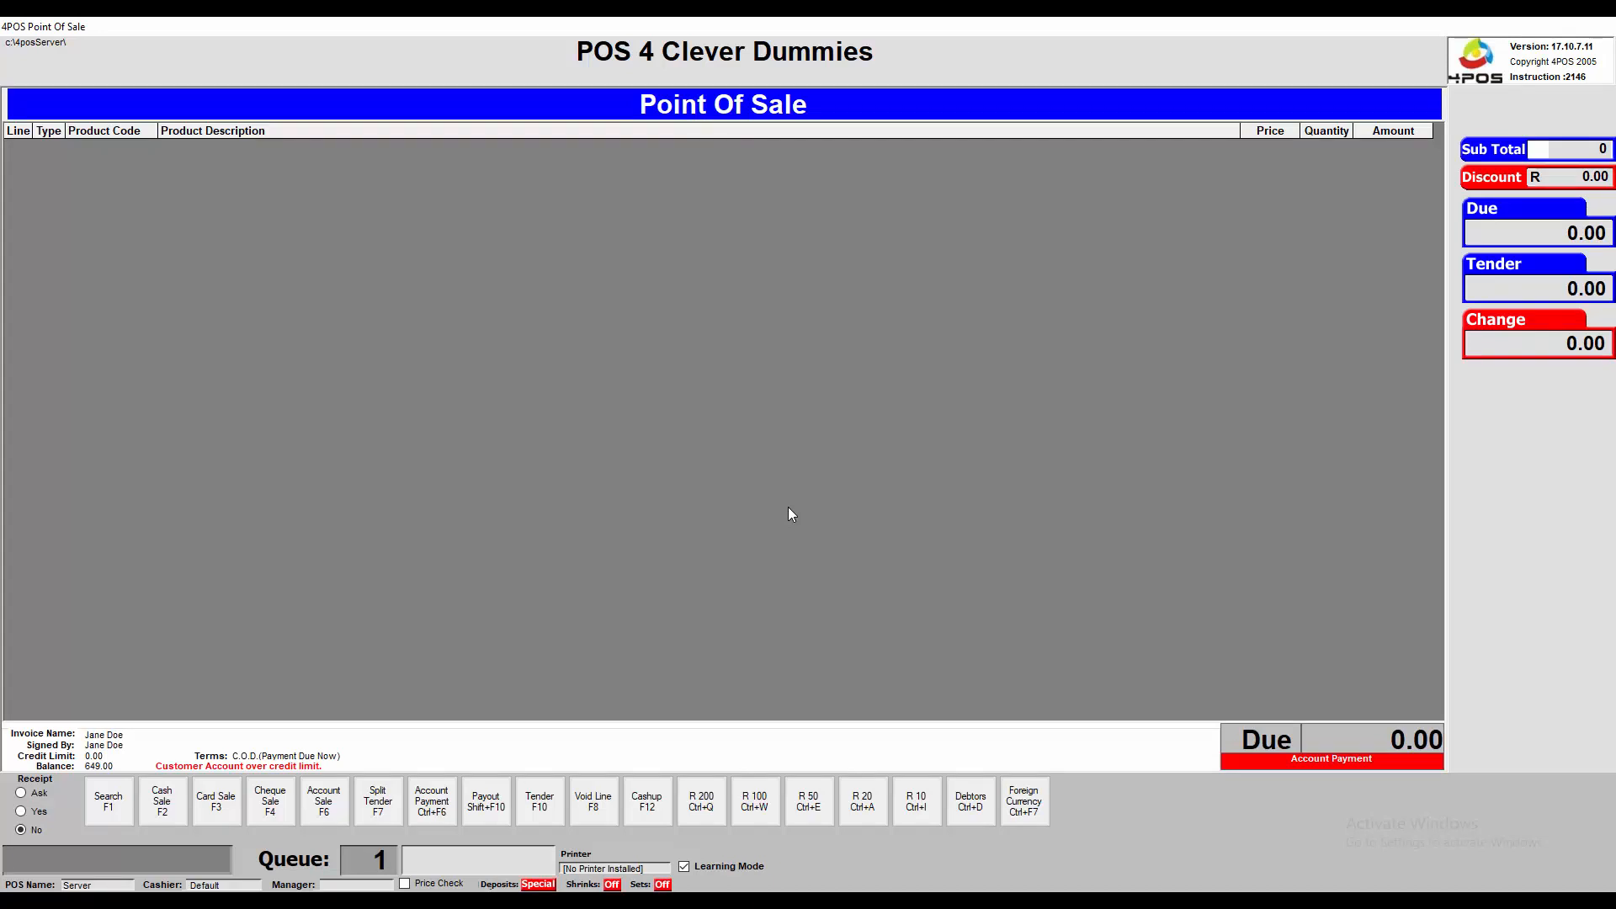
type("40000")
key("Return")
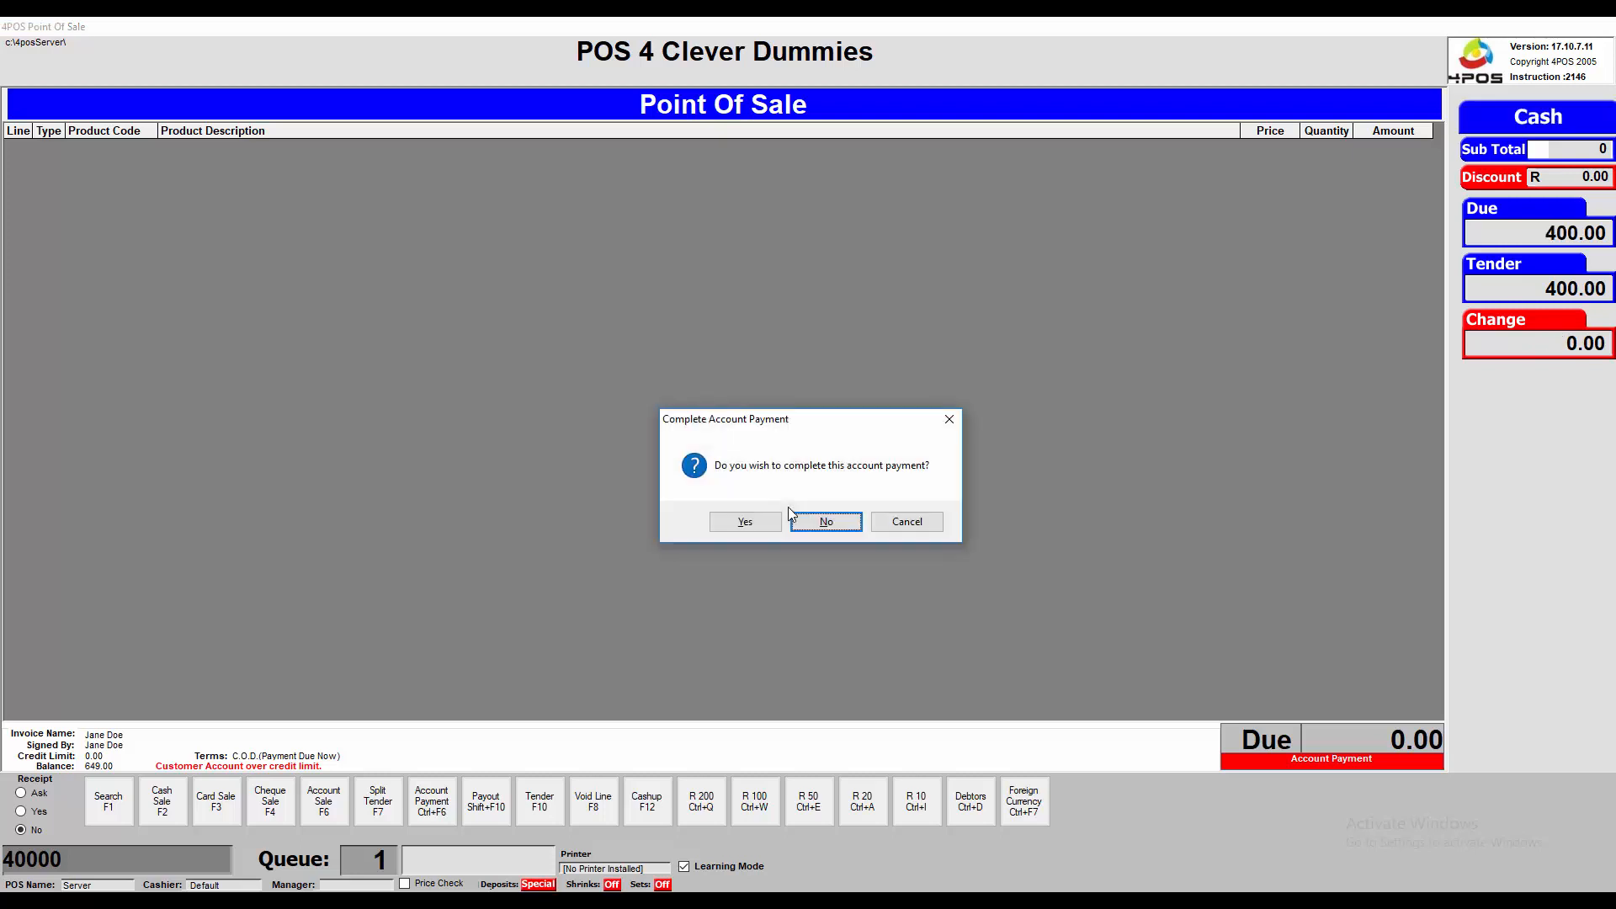
key("y")
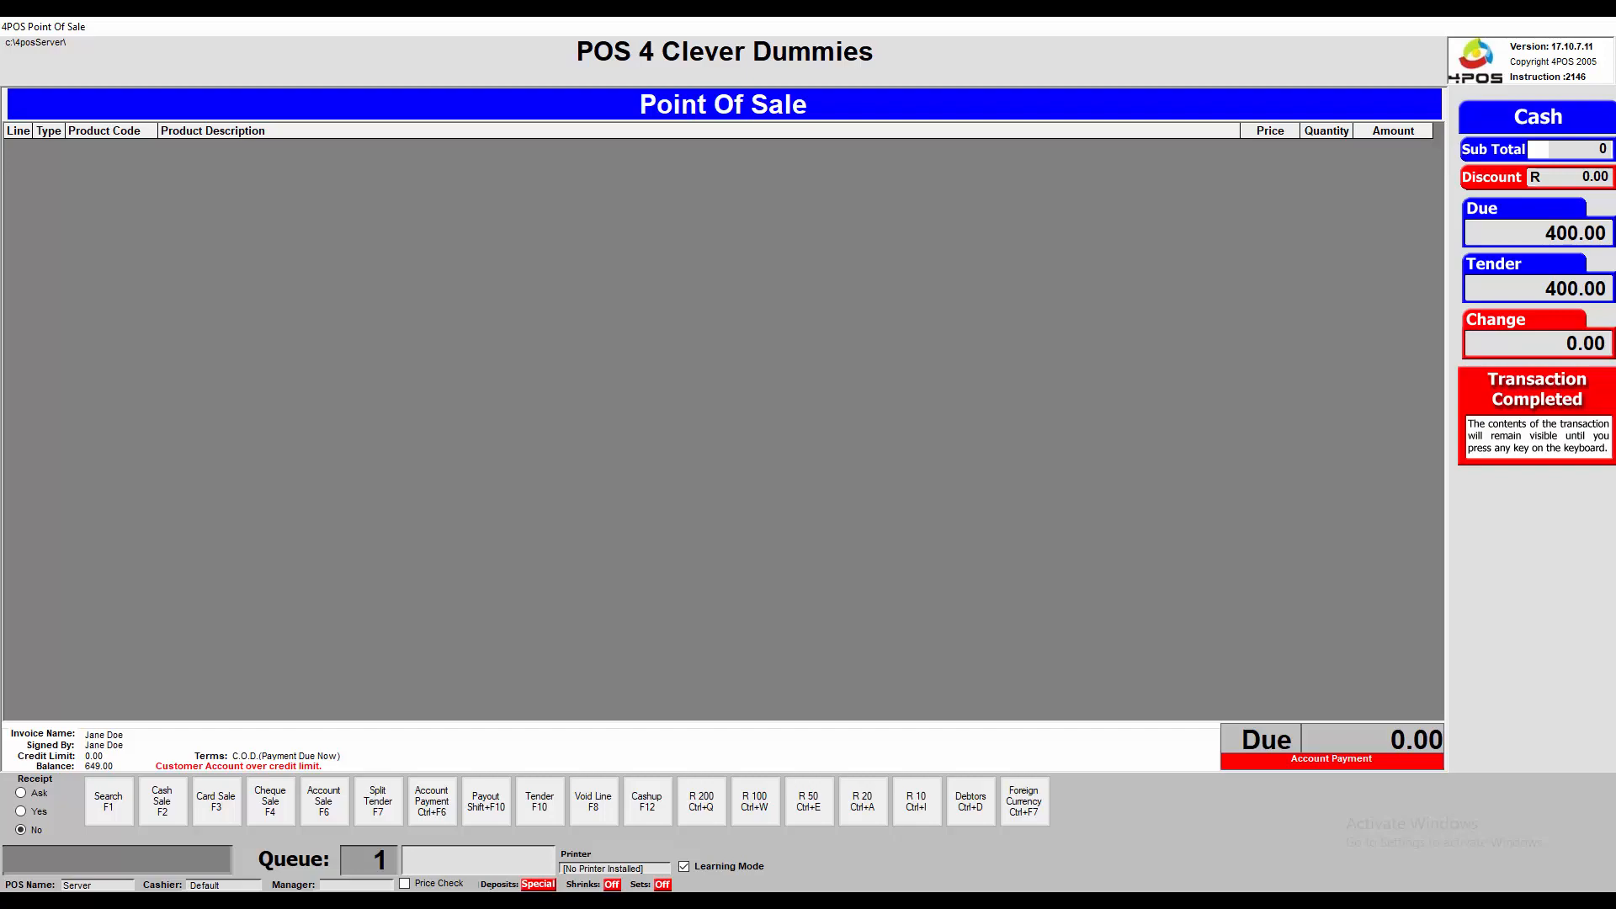
Switch to 4POS Back Office, close the open customer selection, and reopen the lay-by customer's debtor details.
left_click(846, 903)
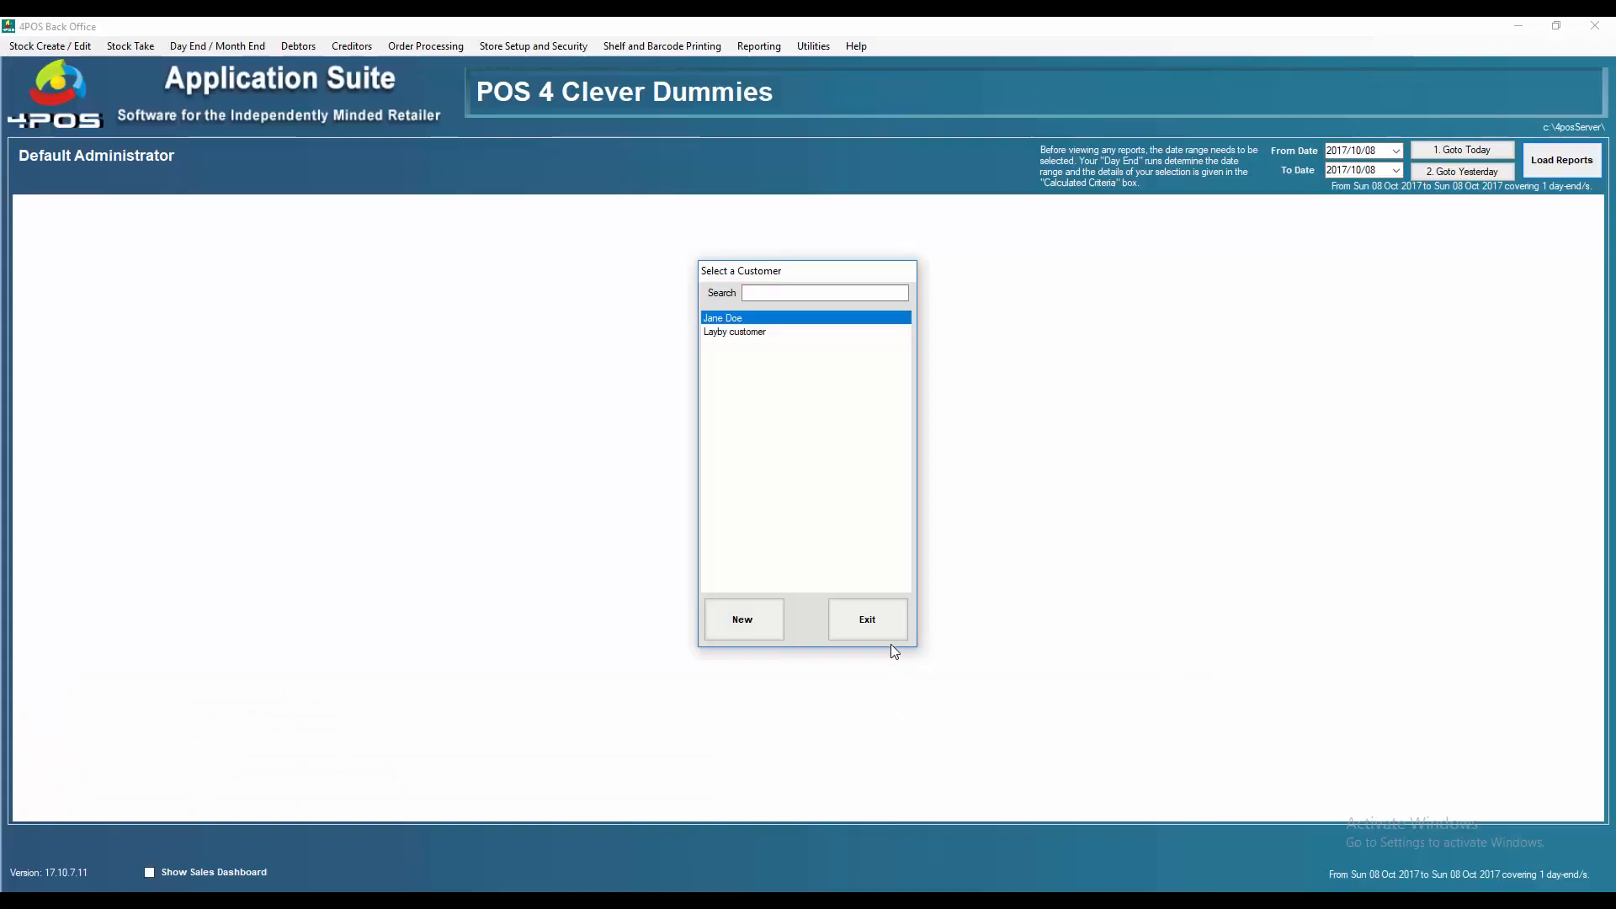
left_click(887, 632)
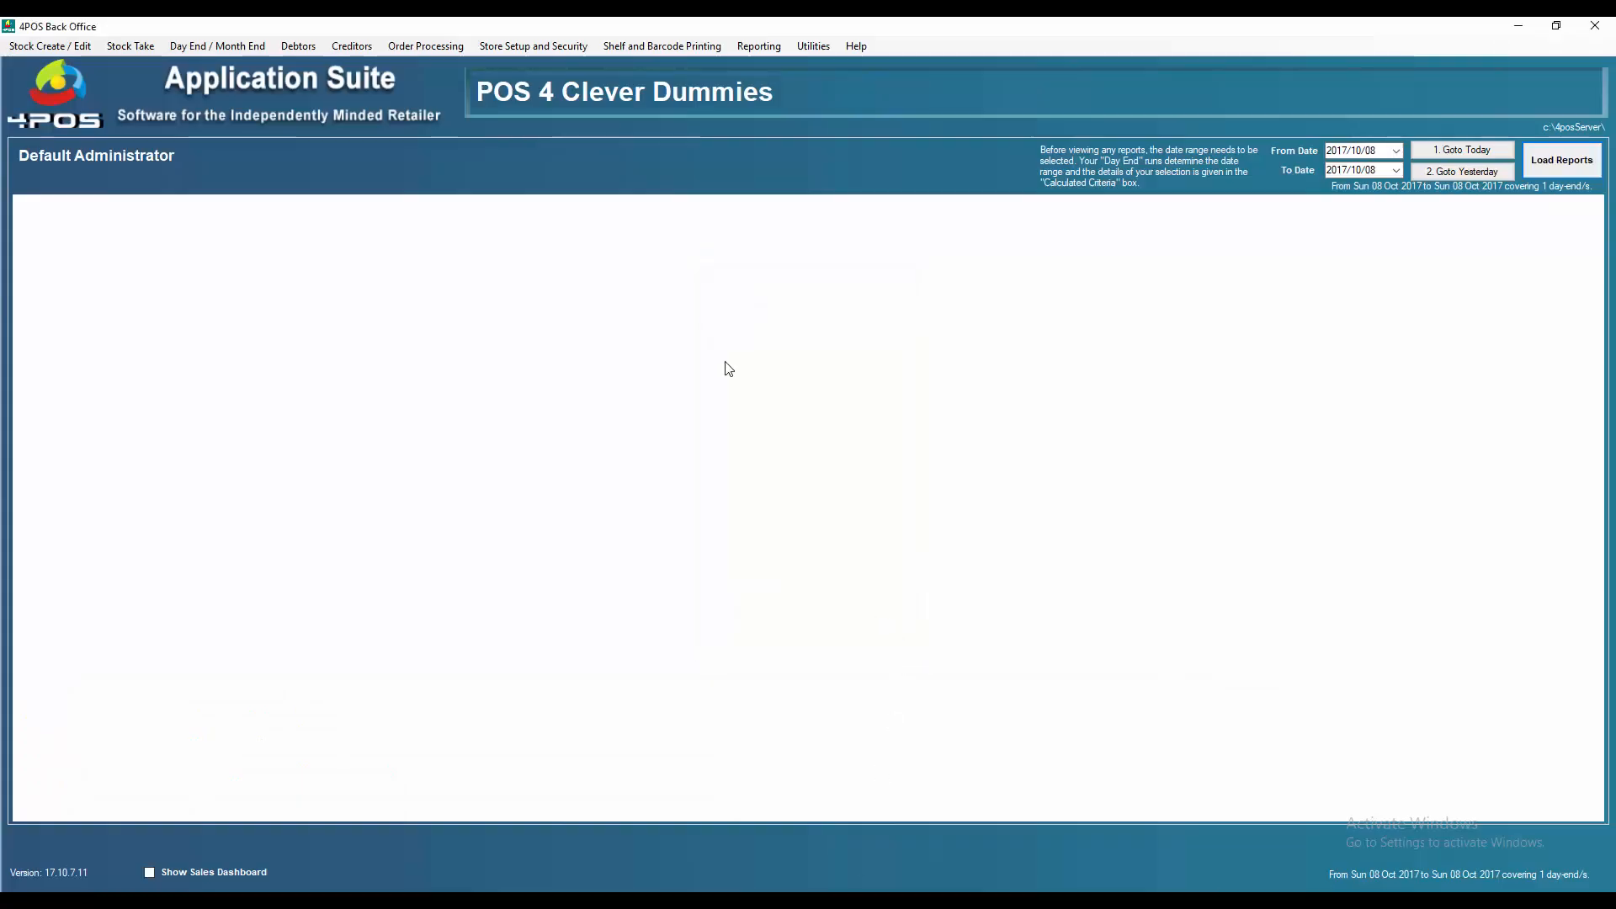
left_click(319, 51)
left_click(352, 65)
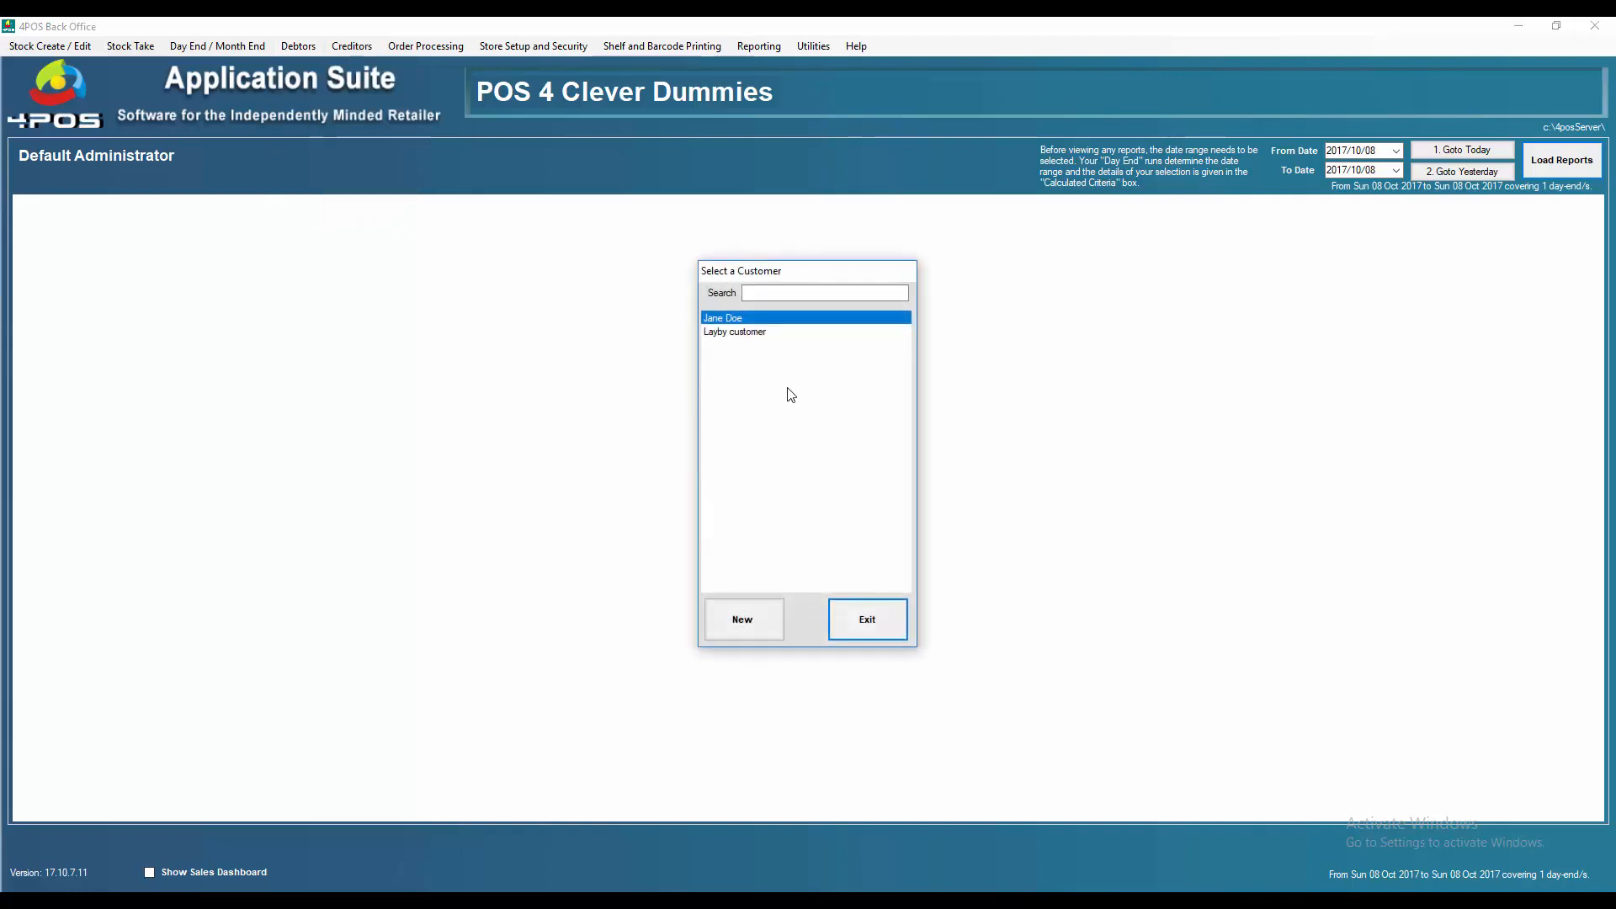
double_click(756, 319)
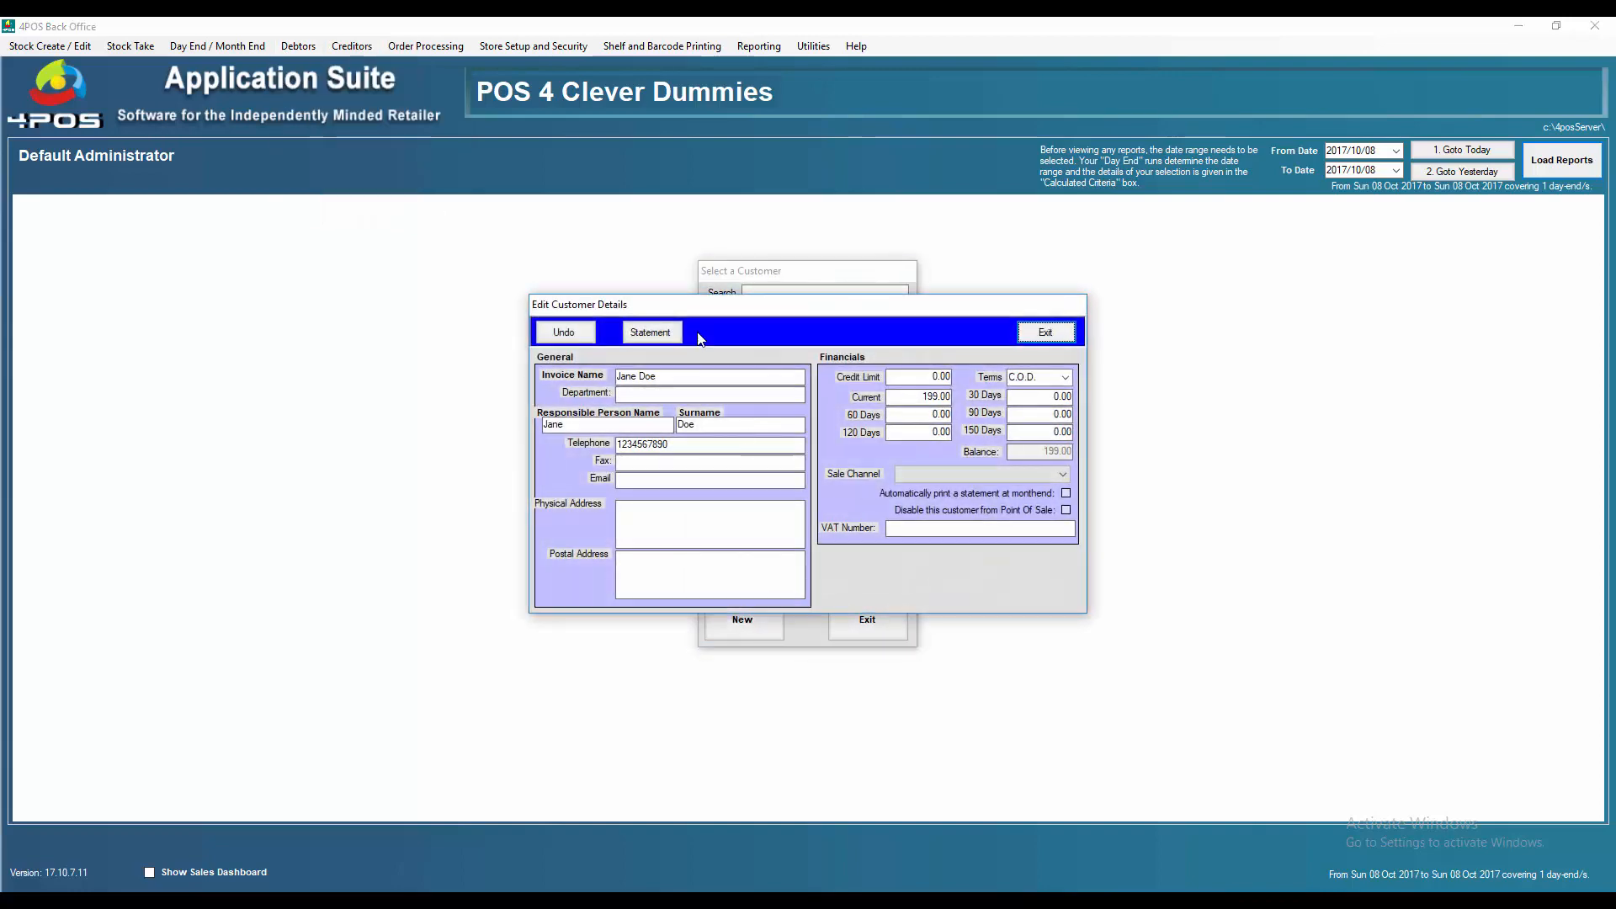
View the customer's account statement, examining the running balance after the payments, then close the statement, customer details and customer selection.
left_click(651, 332)
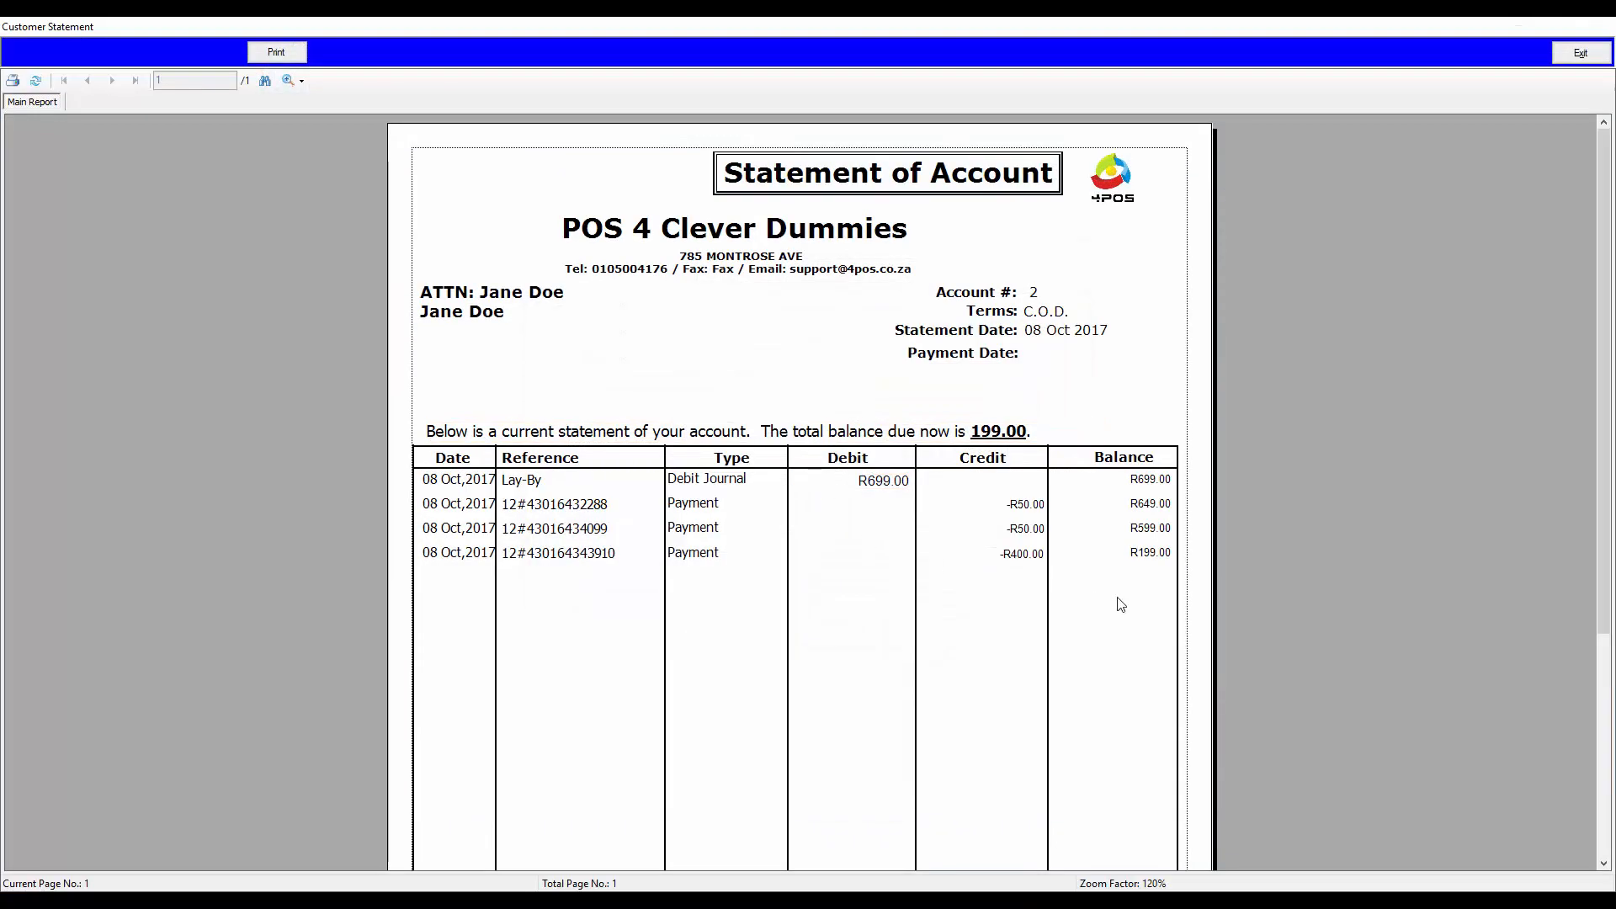
left_click(1144, 555)
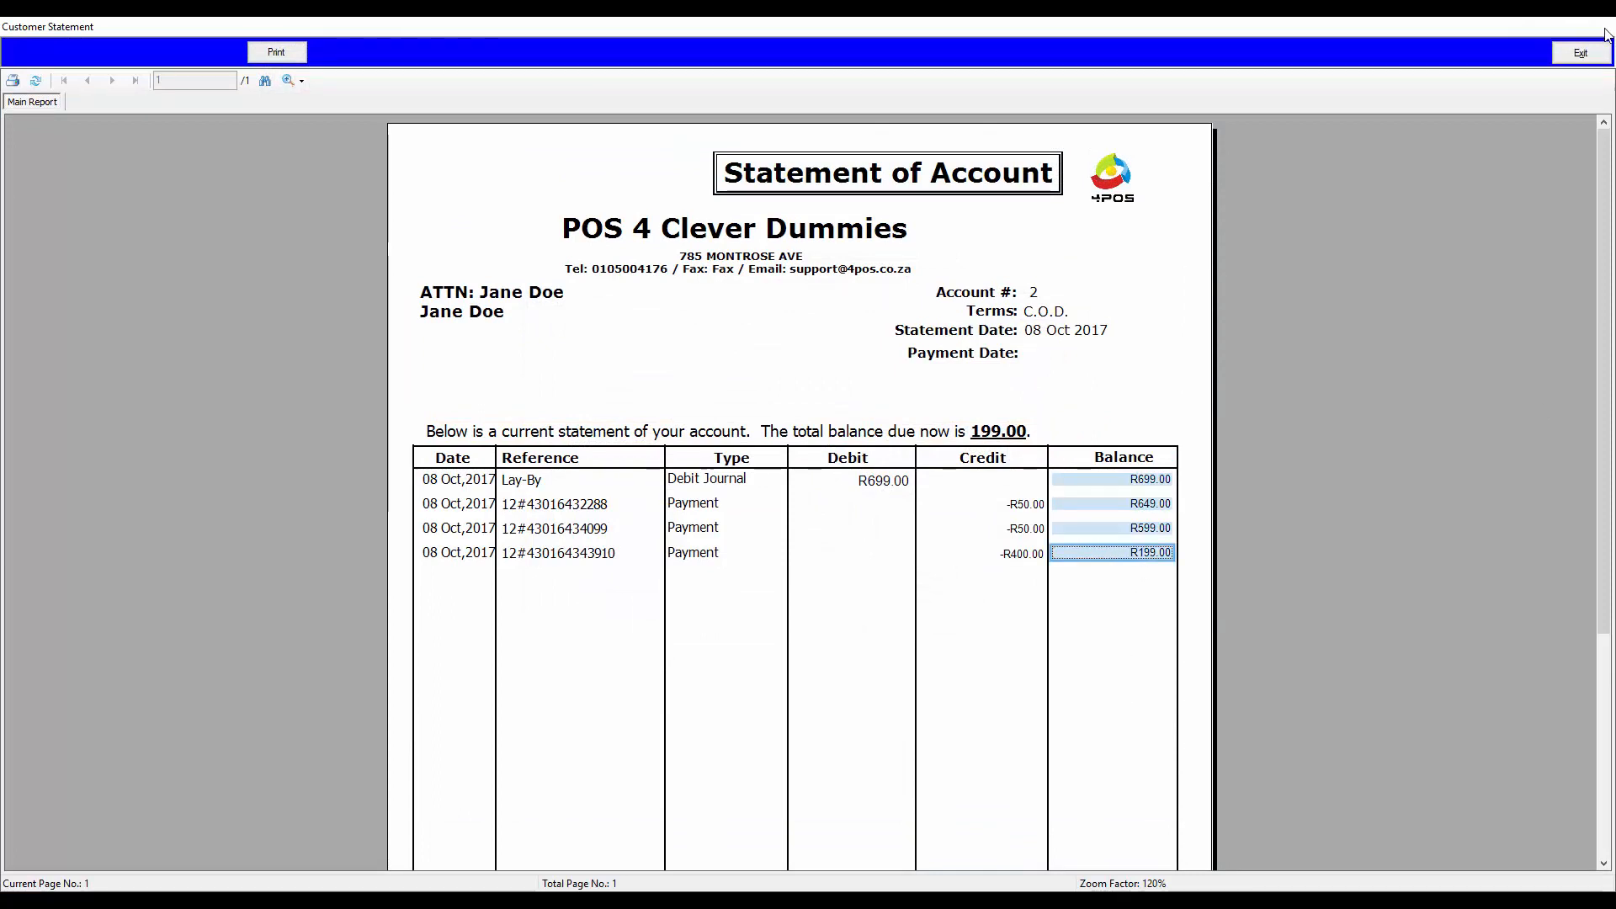
left_click(1581, 53)
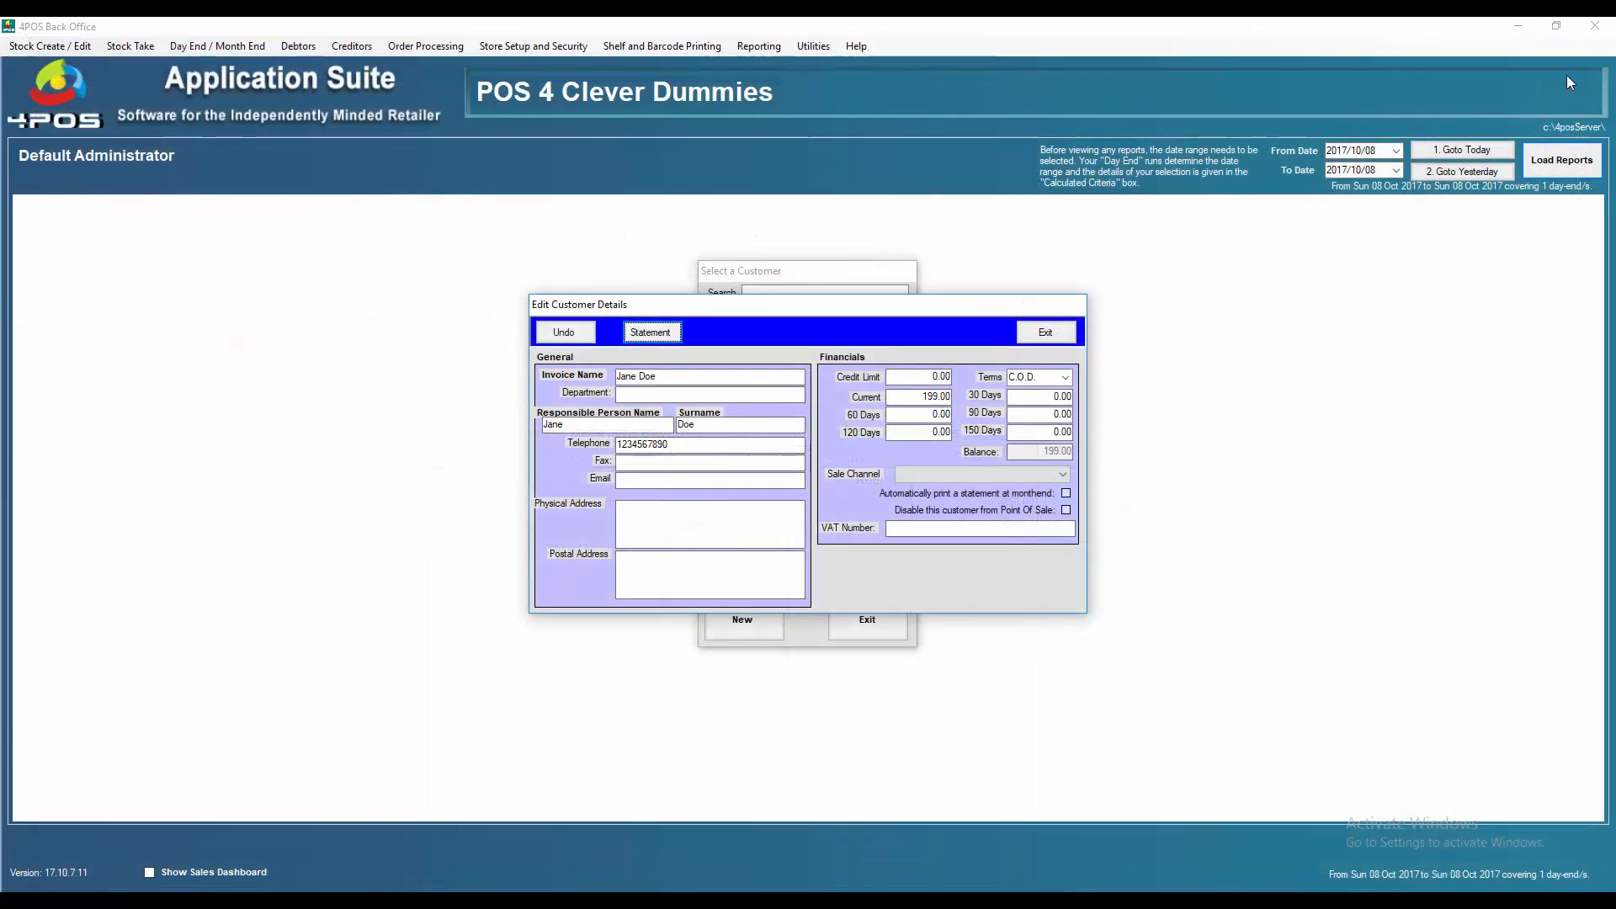
left_click(1045, 335)
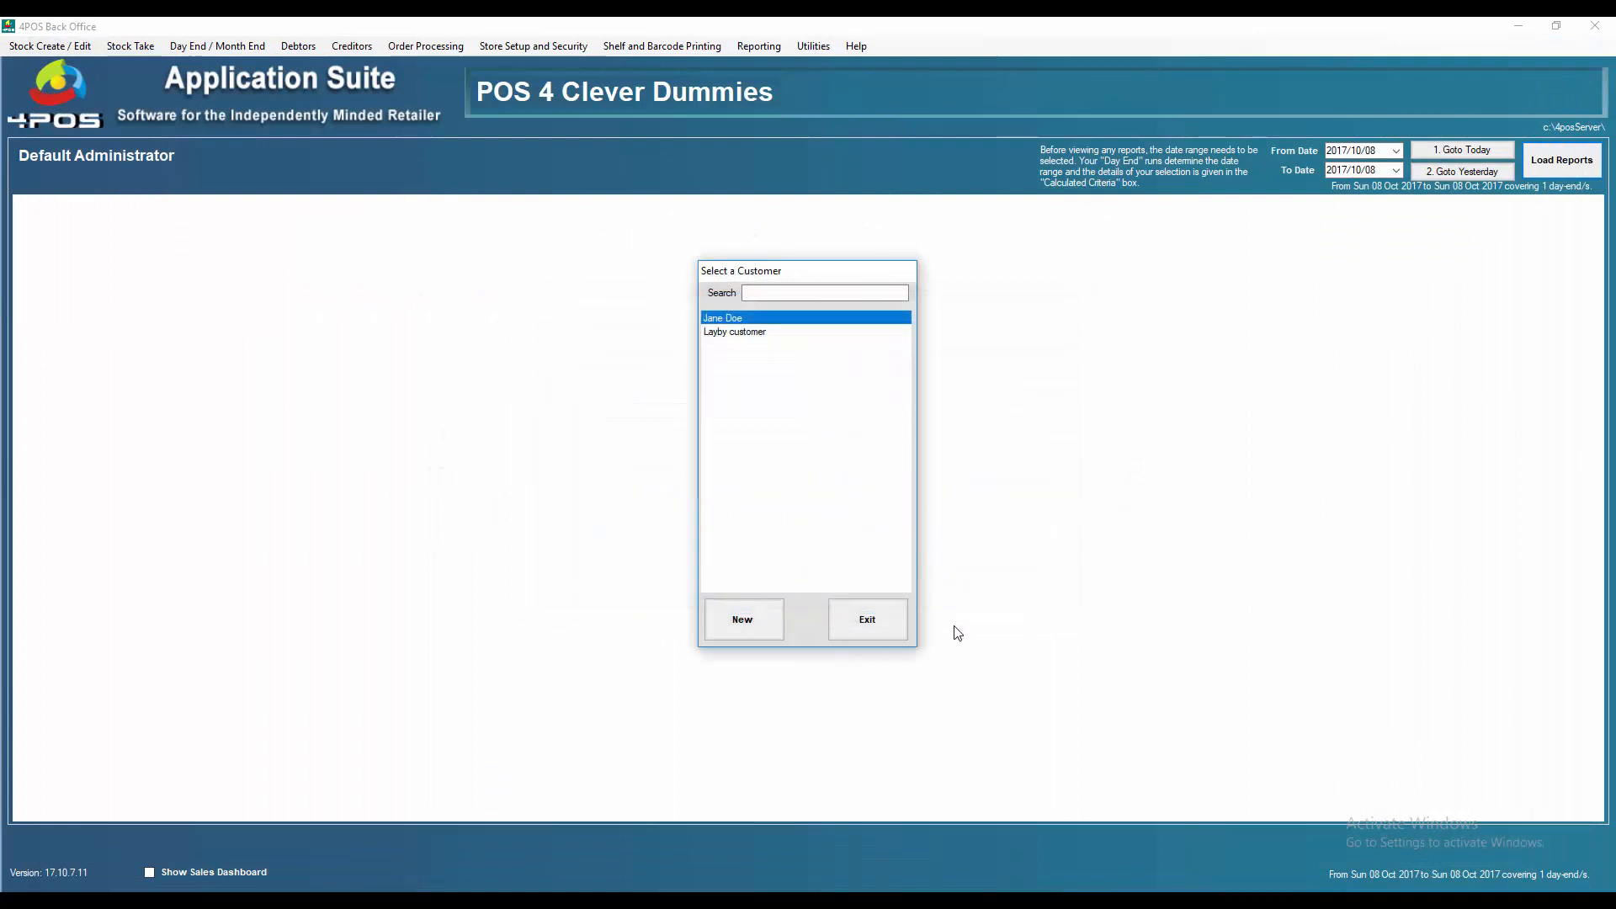
left_click(889, 621)
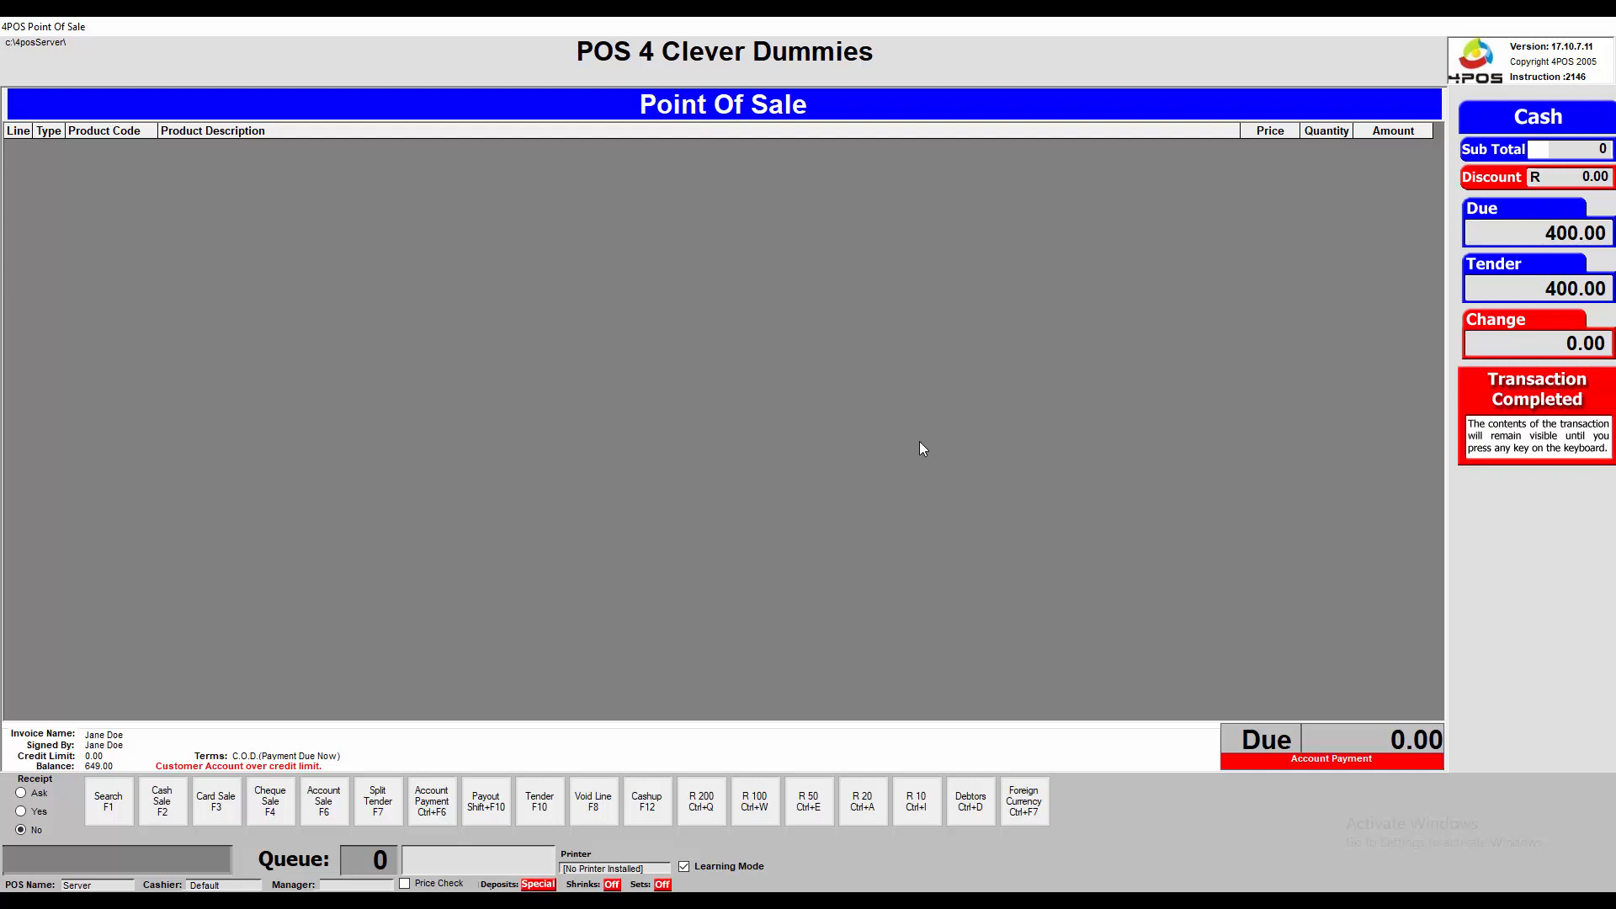
Clear the completed transaction and retrieve the customer's Baby Pram lay-by, proceeding to its account sale.
key("Escape")
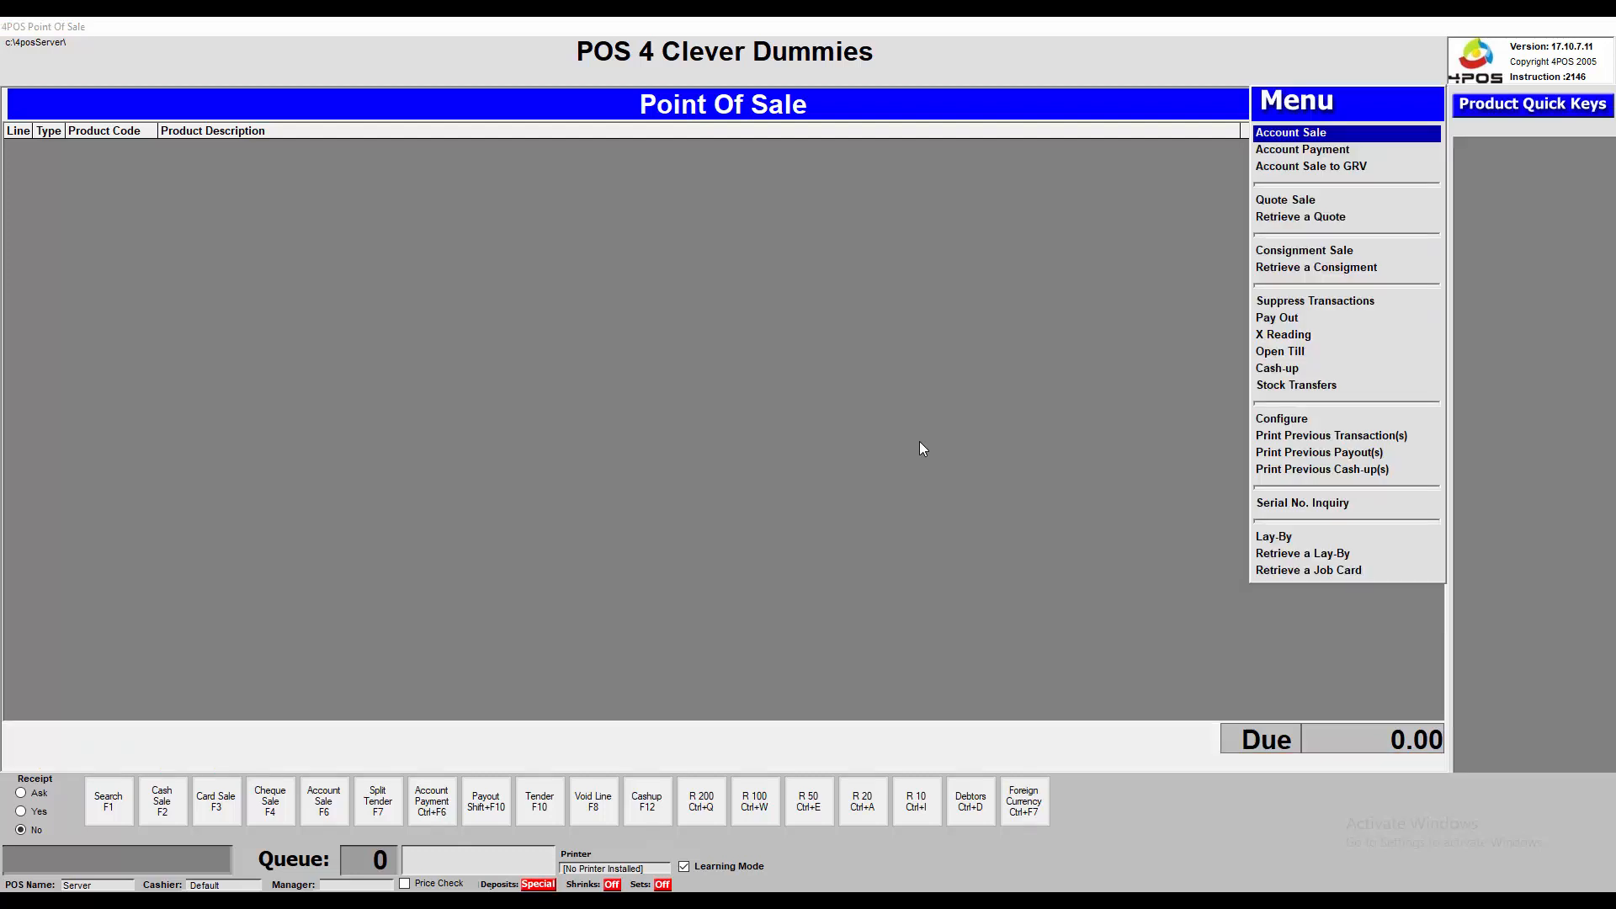
key("Up")
key("Up")
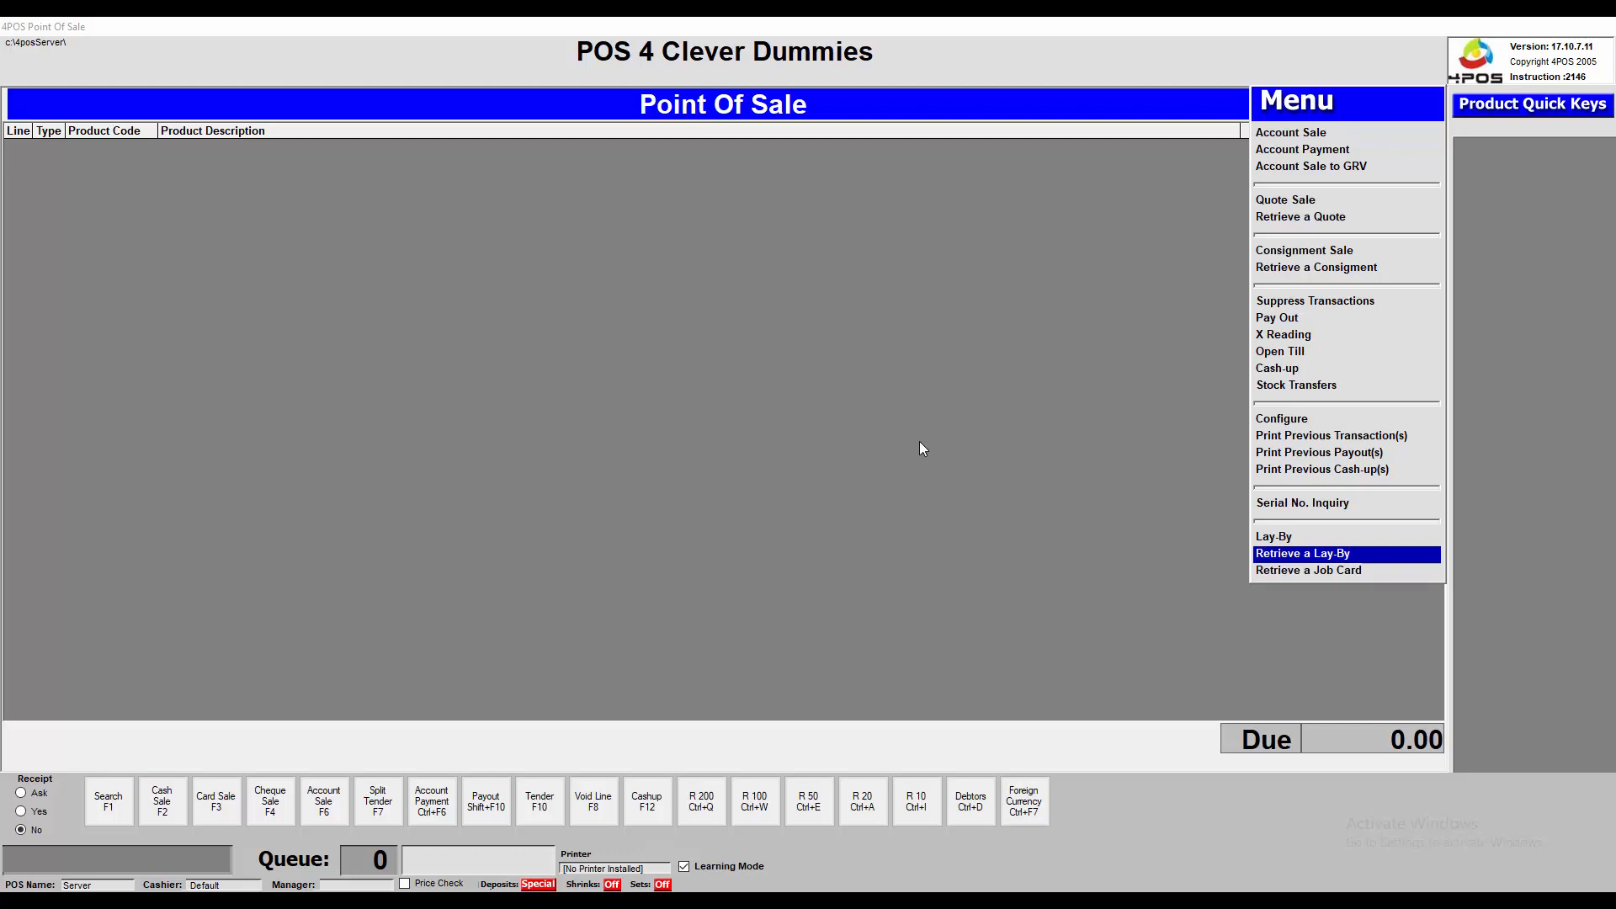
key("Return")
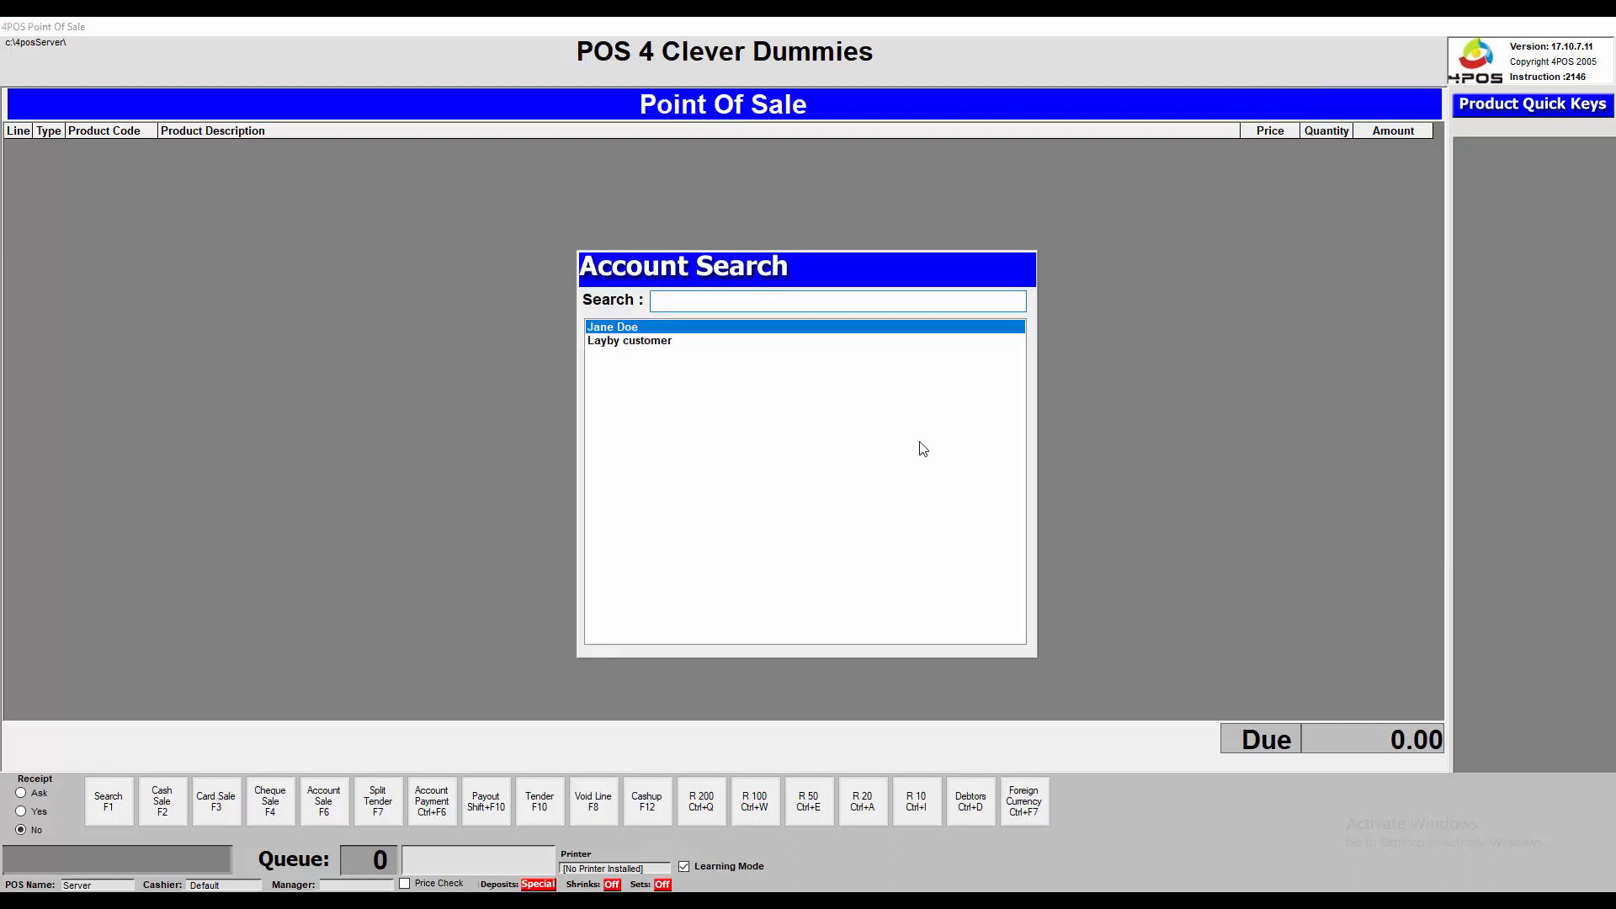
key("Return")
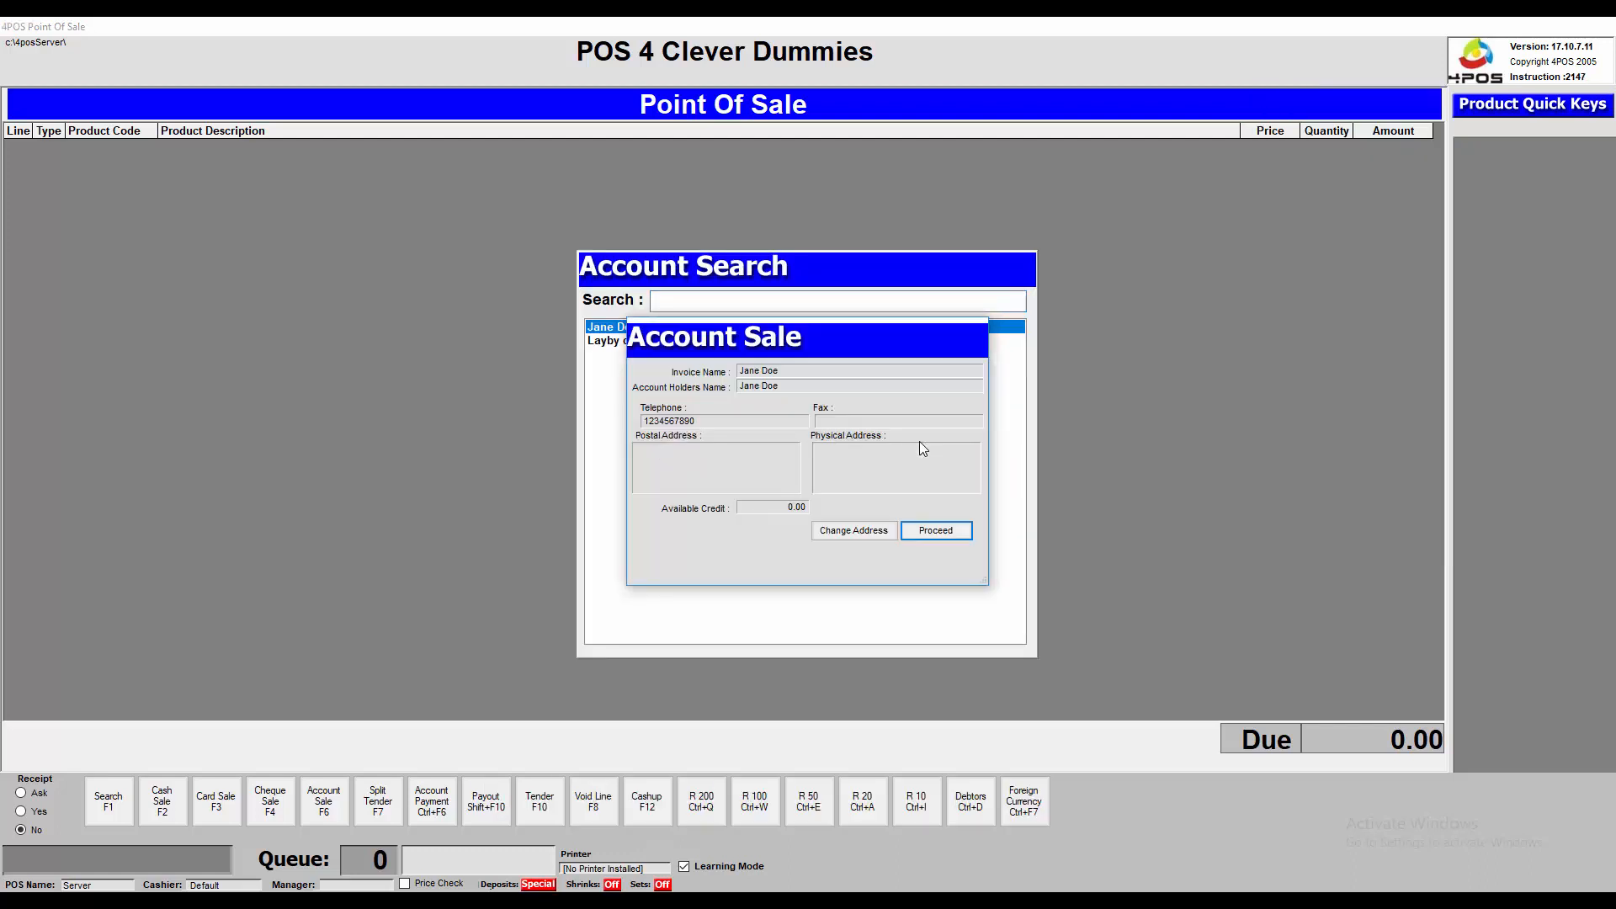
key("Return")
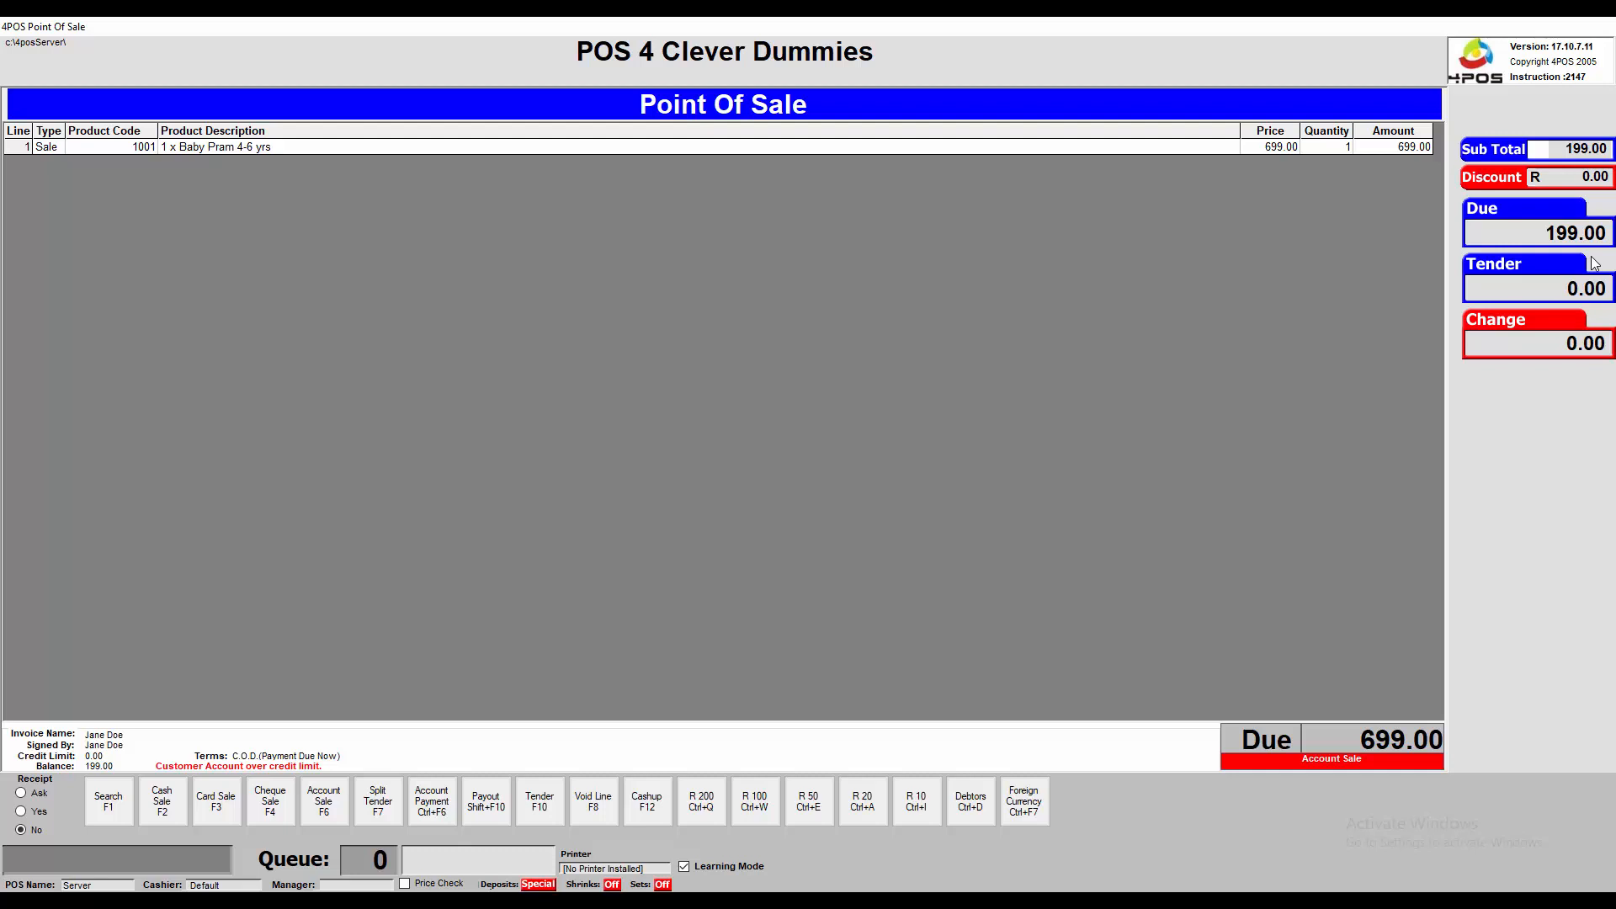
Tender 200.00 cash for the retrieved lay-by, complete the account sale, and close the tax invoice preview.
type("20000")
key("Return")
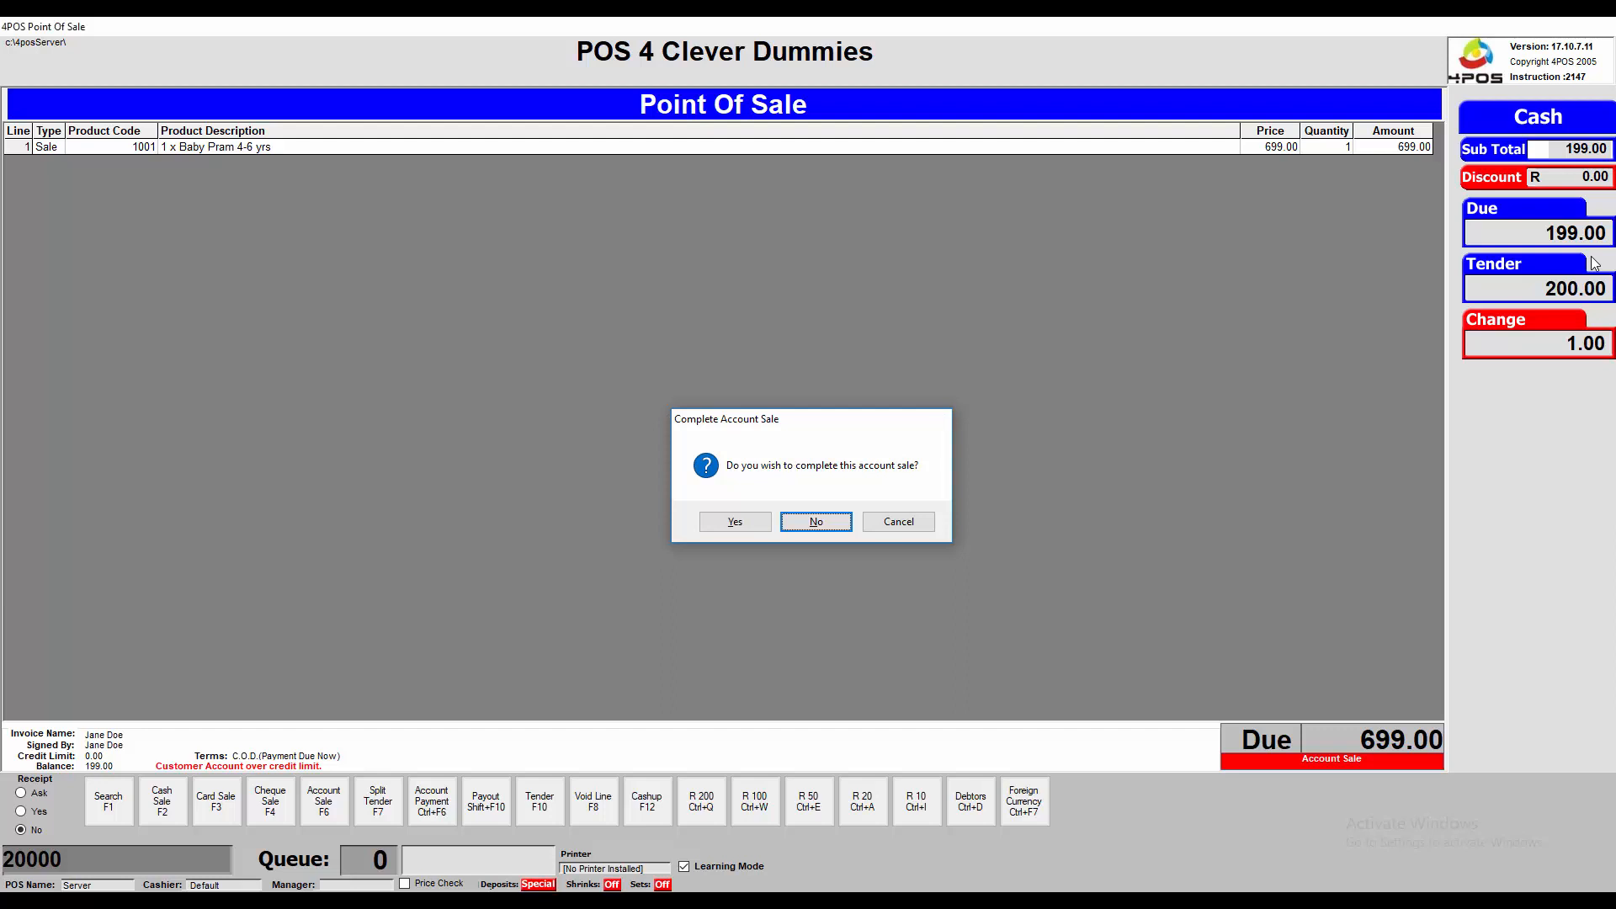
key("y")
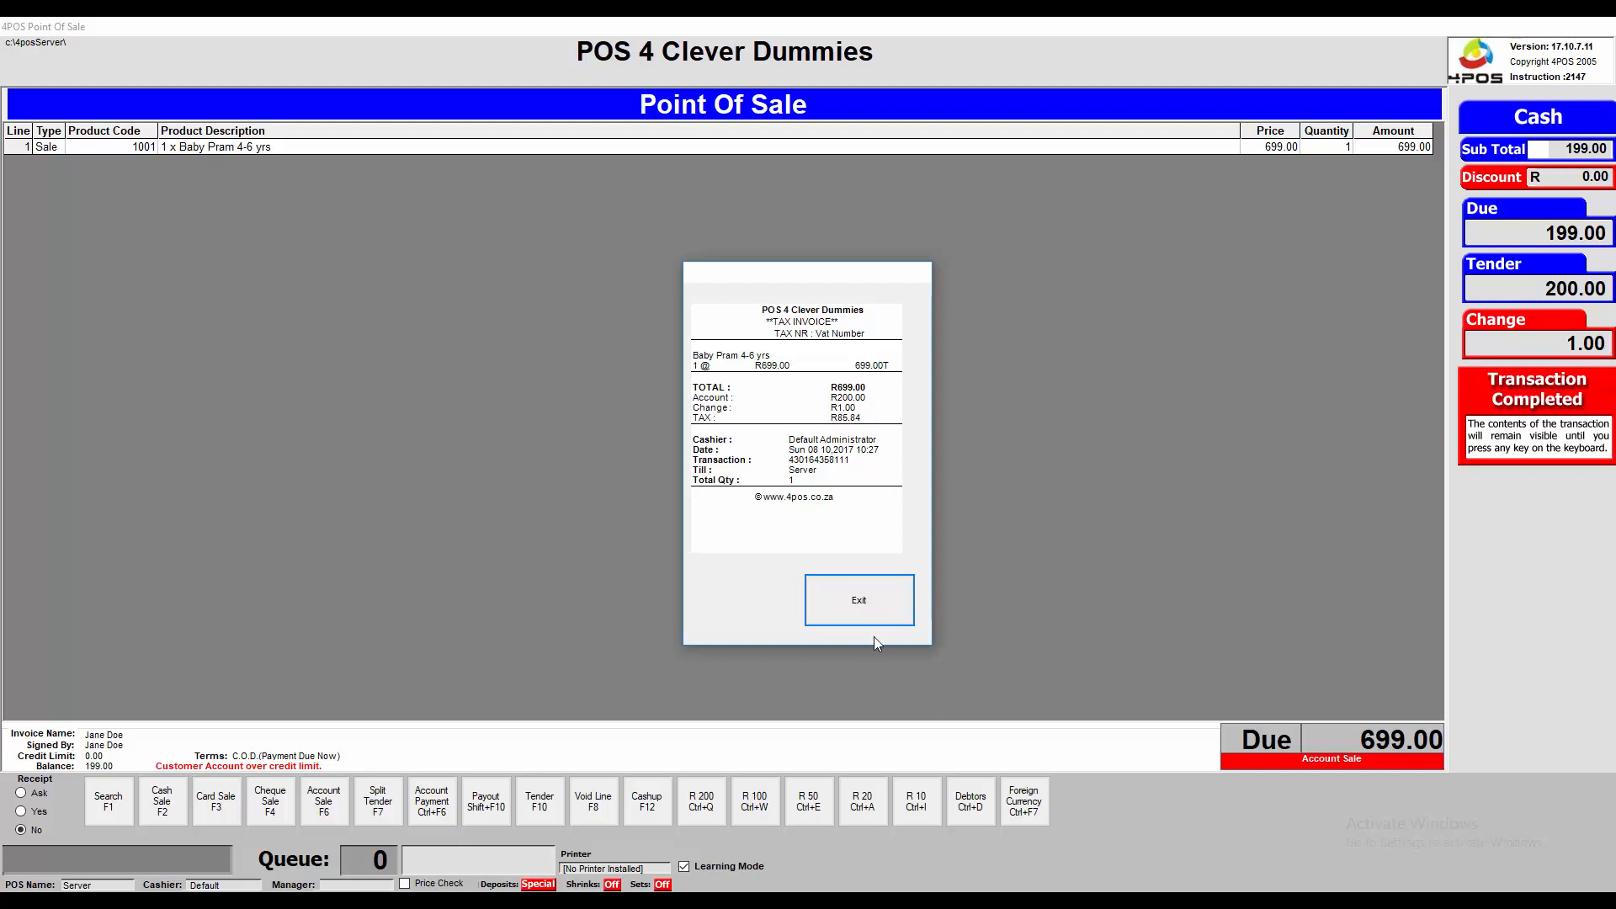
left_click(881, 604)
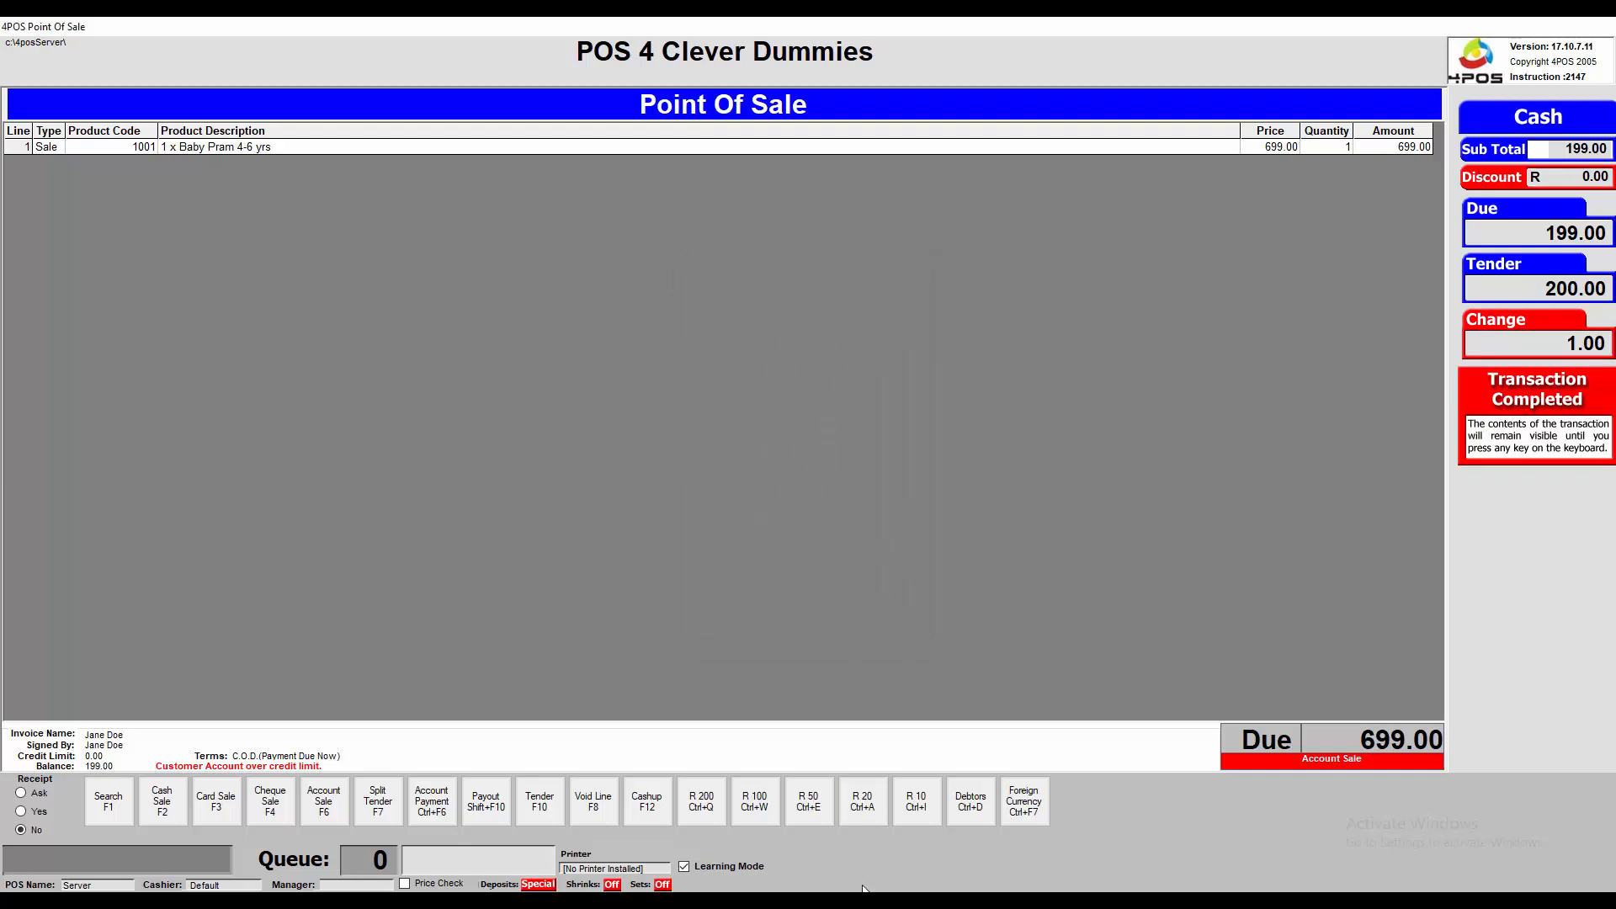
Switch to 4POS Back Office and open the debtor details of the customer whose lay-by was finalised.
left_click(846, 821)
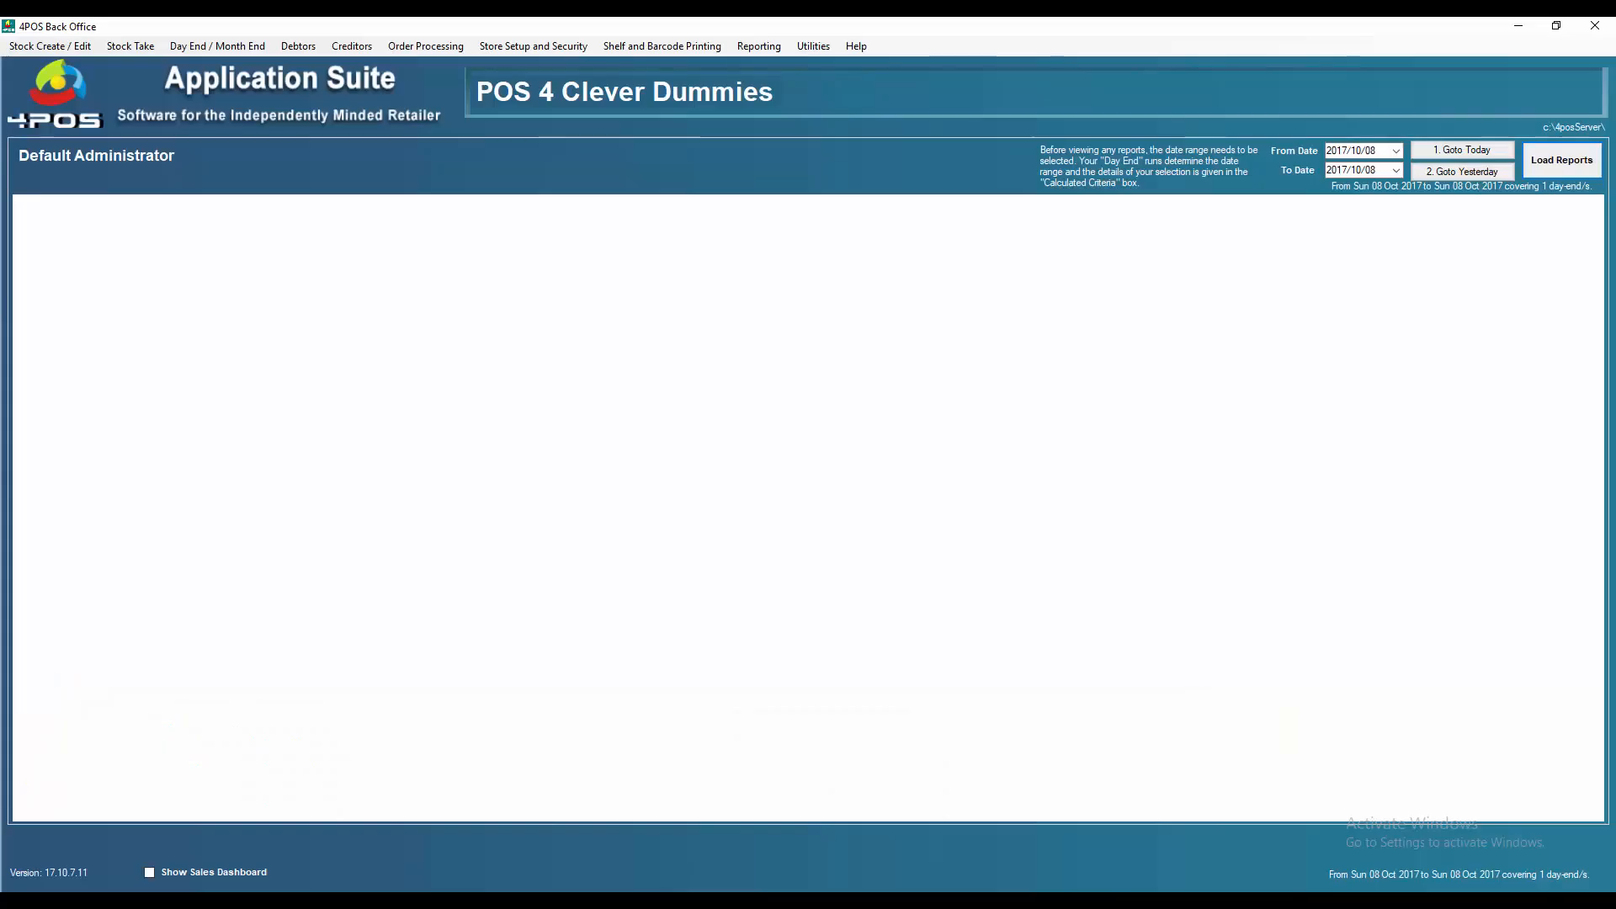
left_click(311, 52)
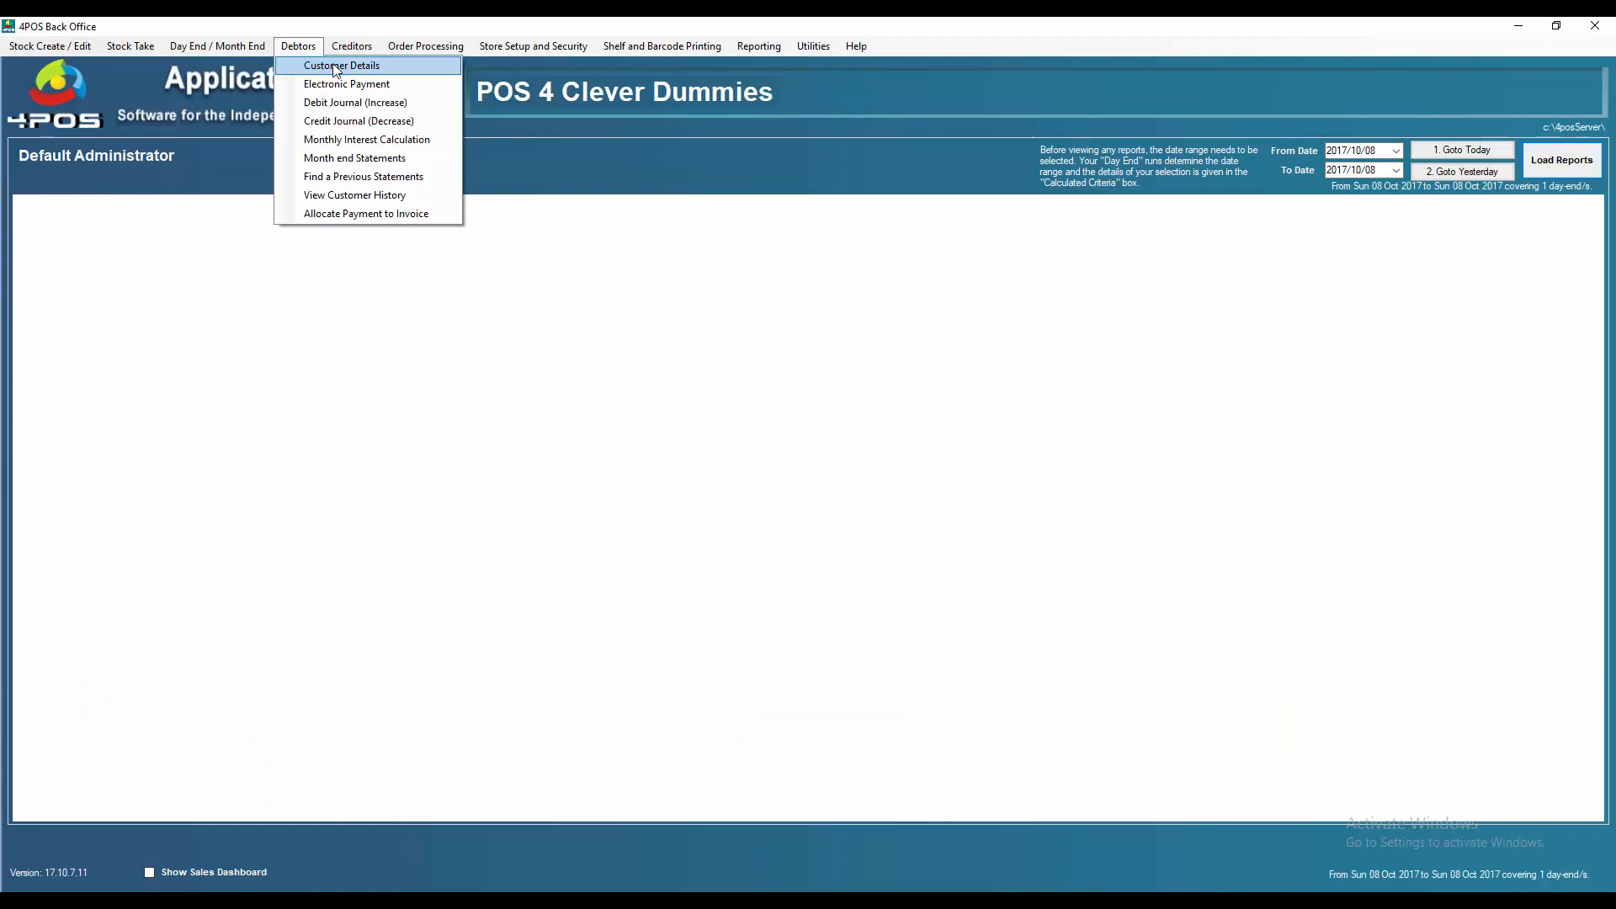
left_click(336, 68)
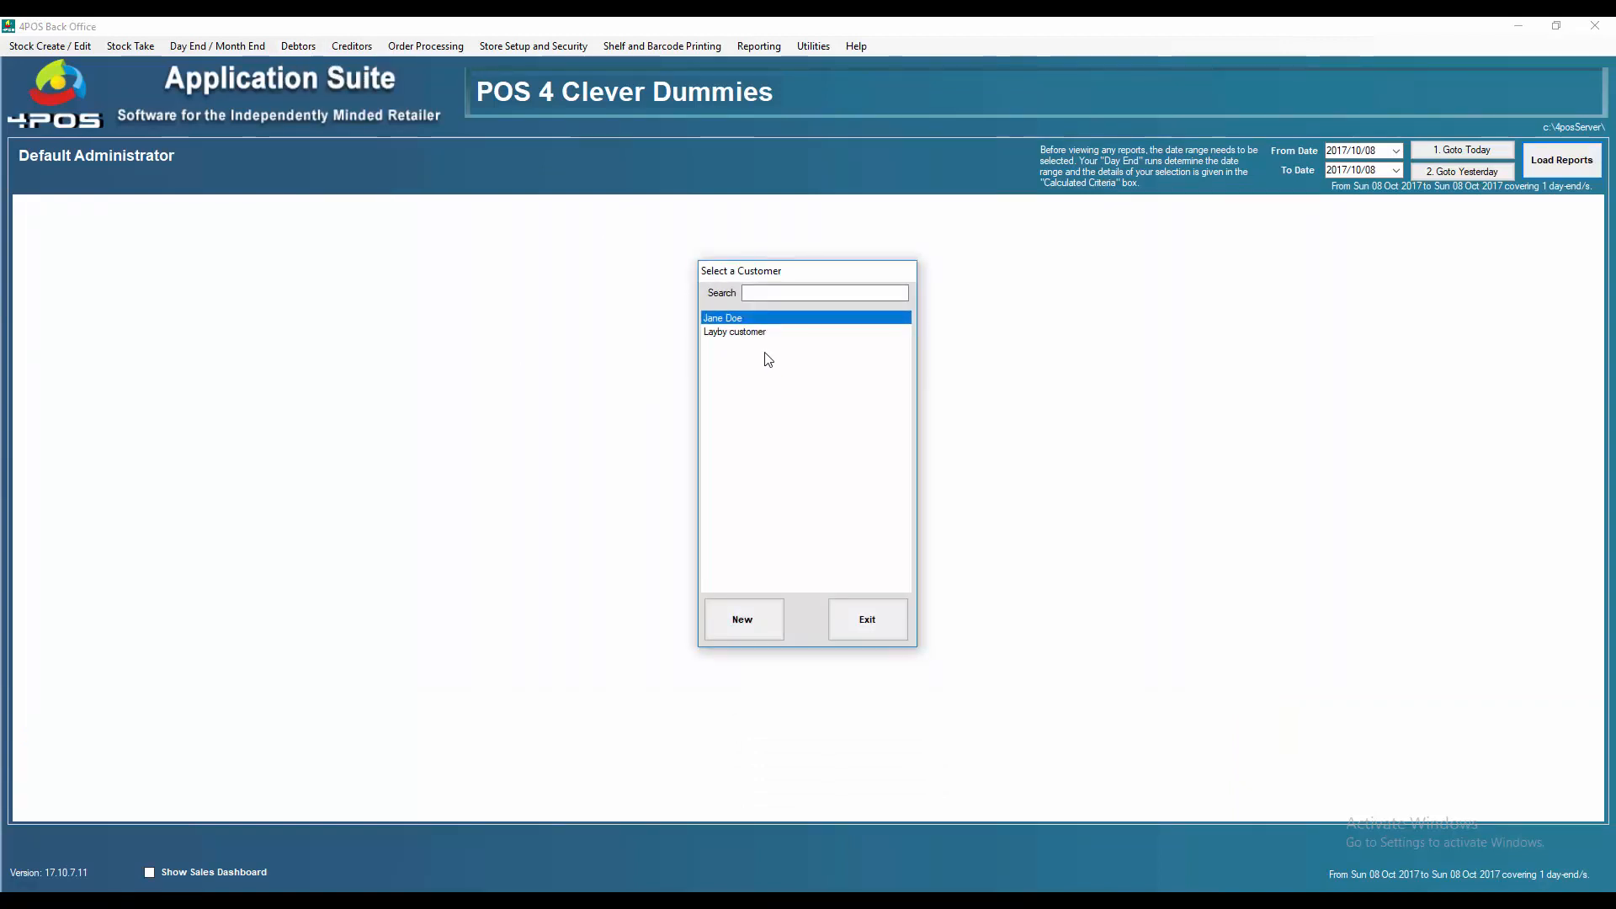
double_click(745, 326)
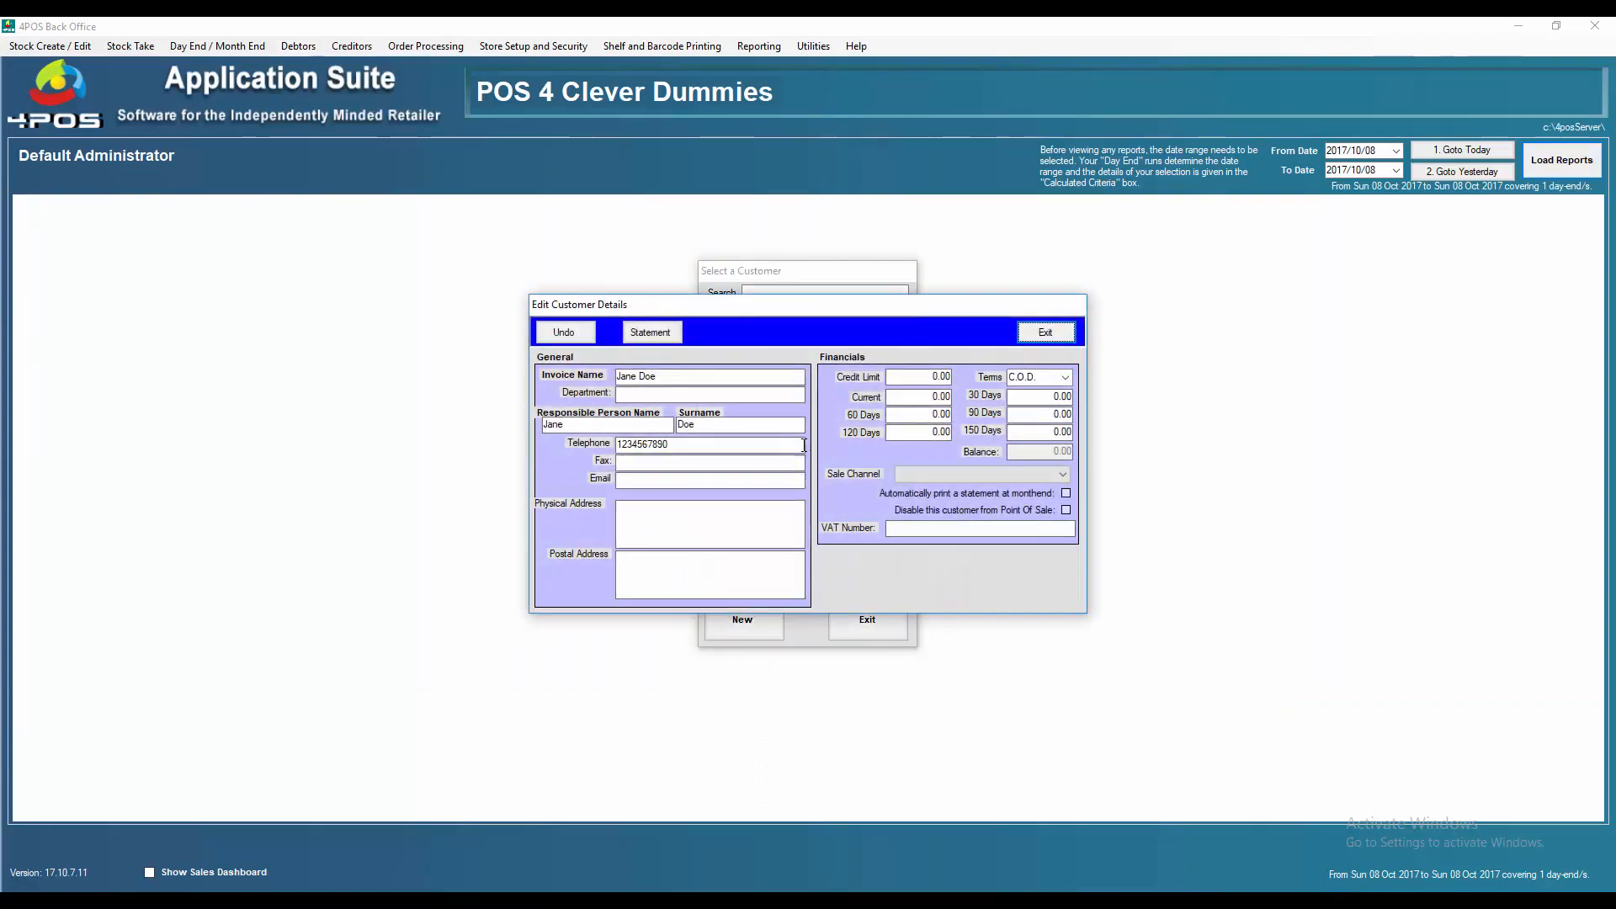
View the customer's account statement and examine the transaction types and the credit entries.
left_click(661, 337)
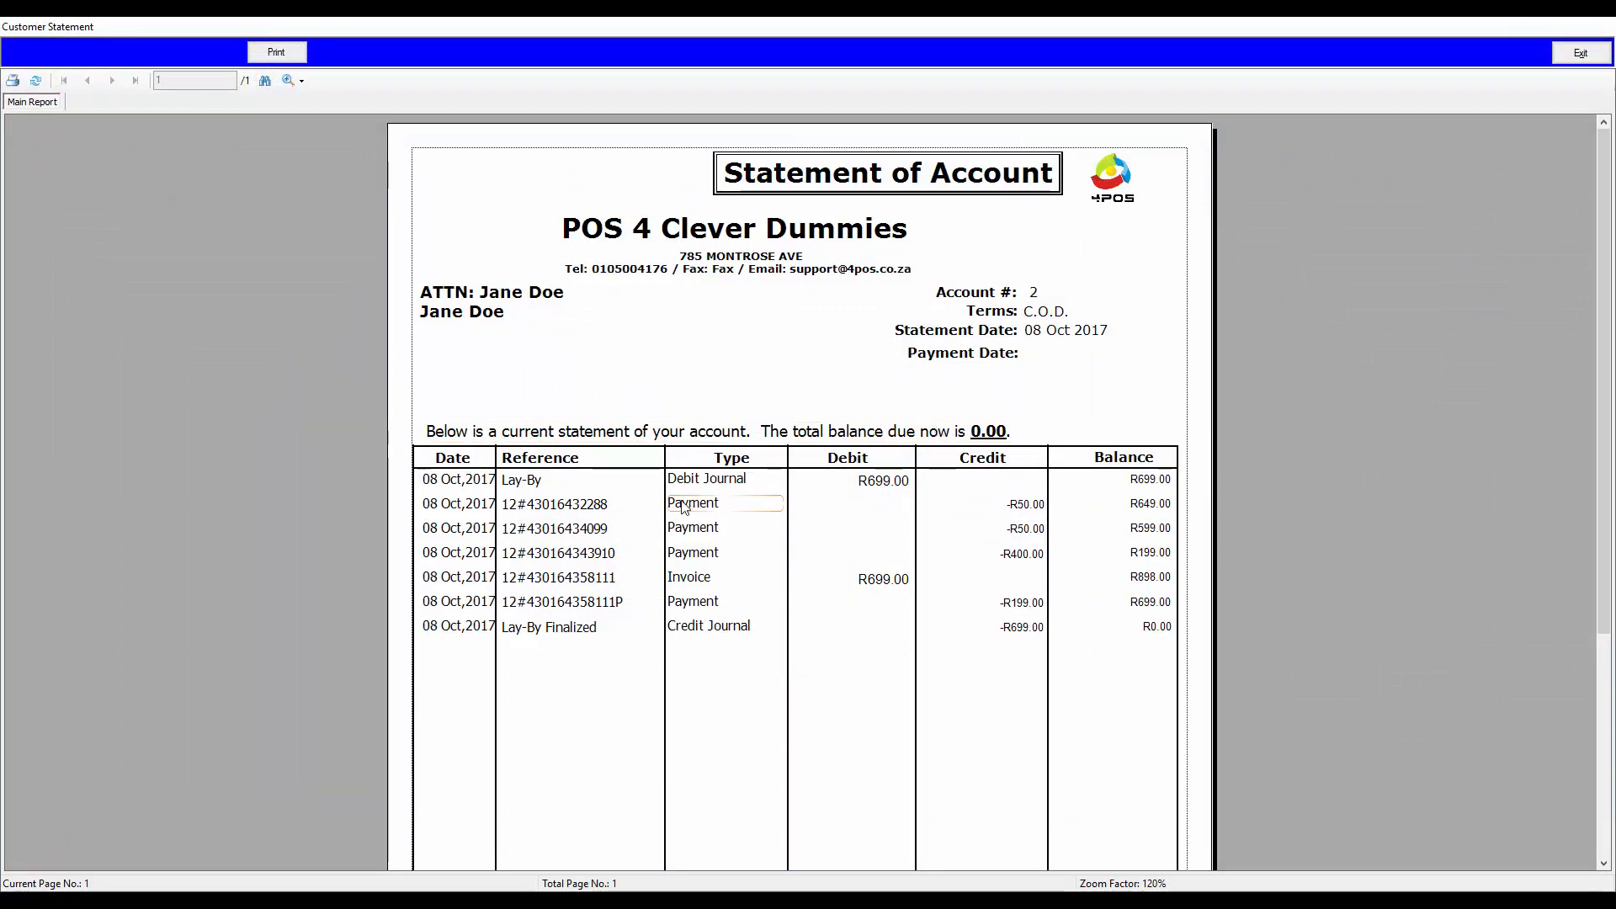
left_click(703, 485)
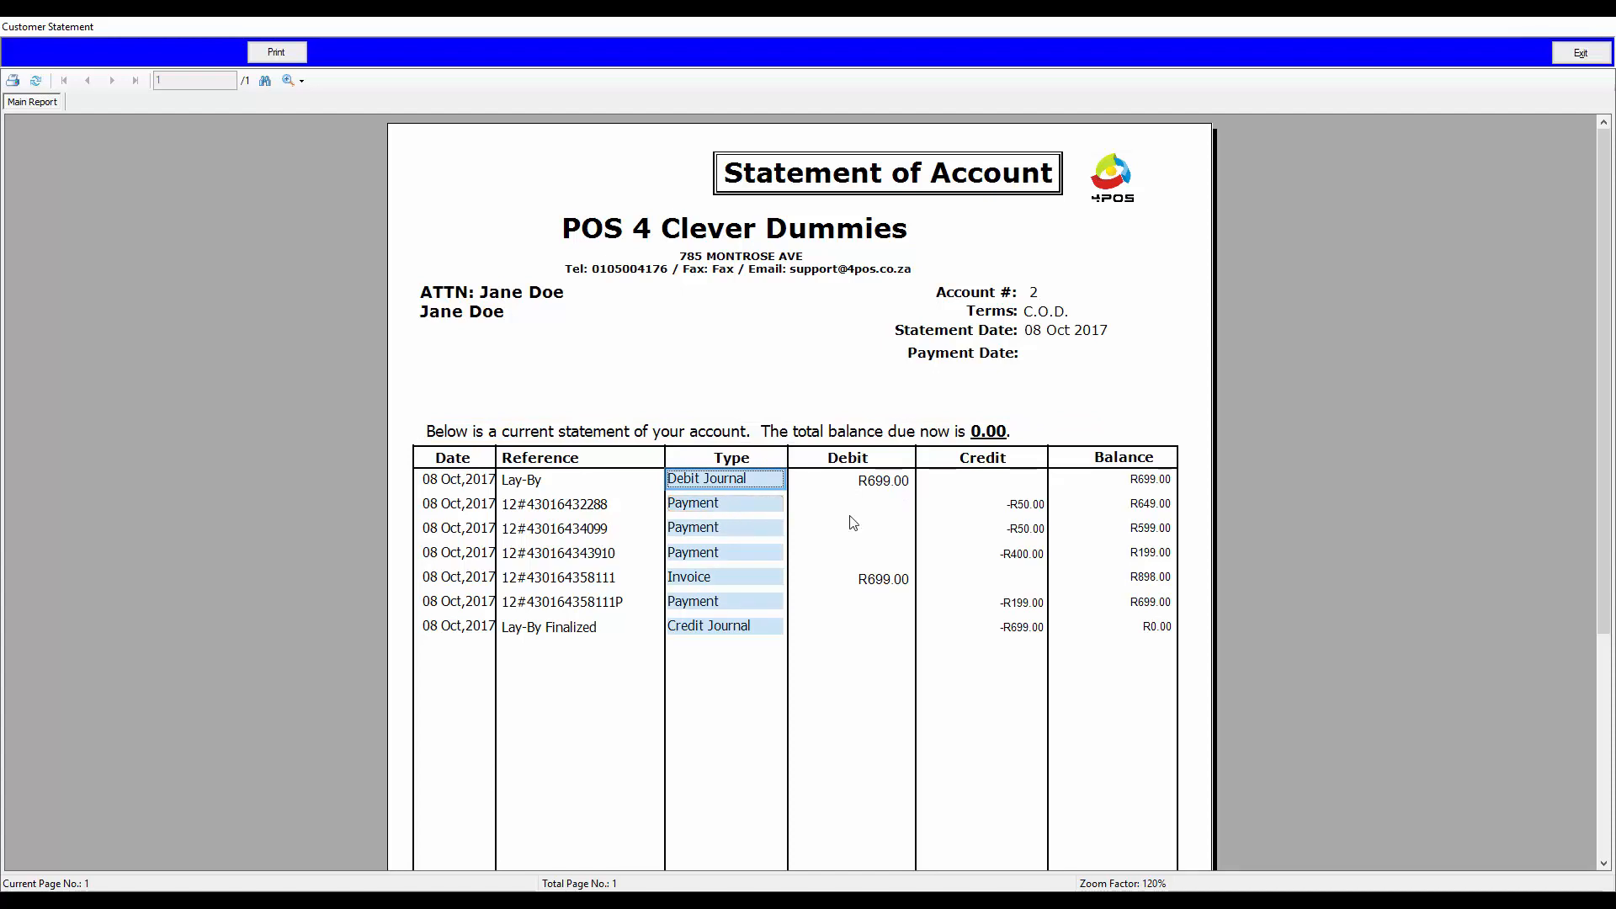
left_click(1021, 505)
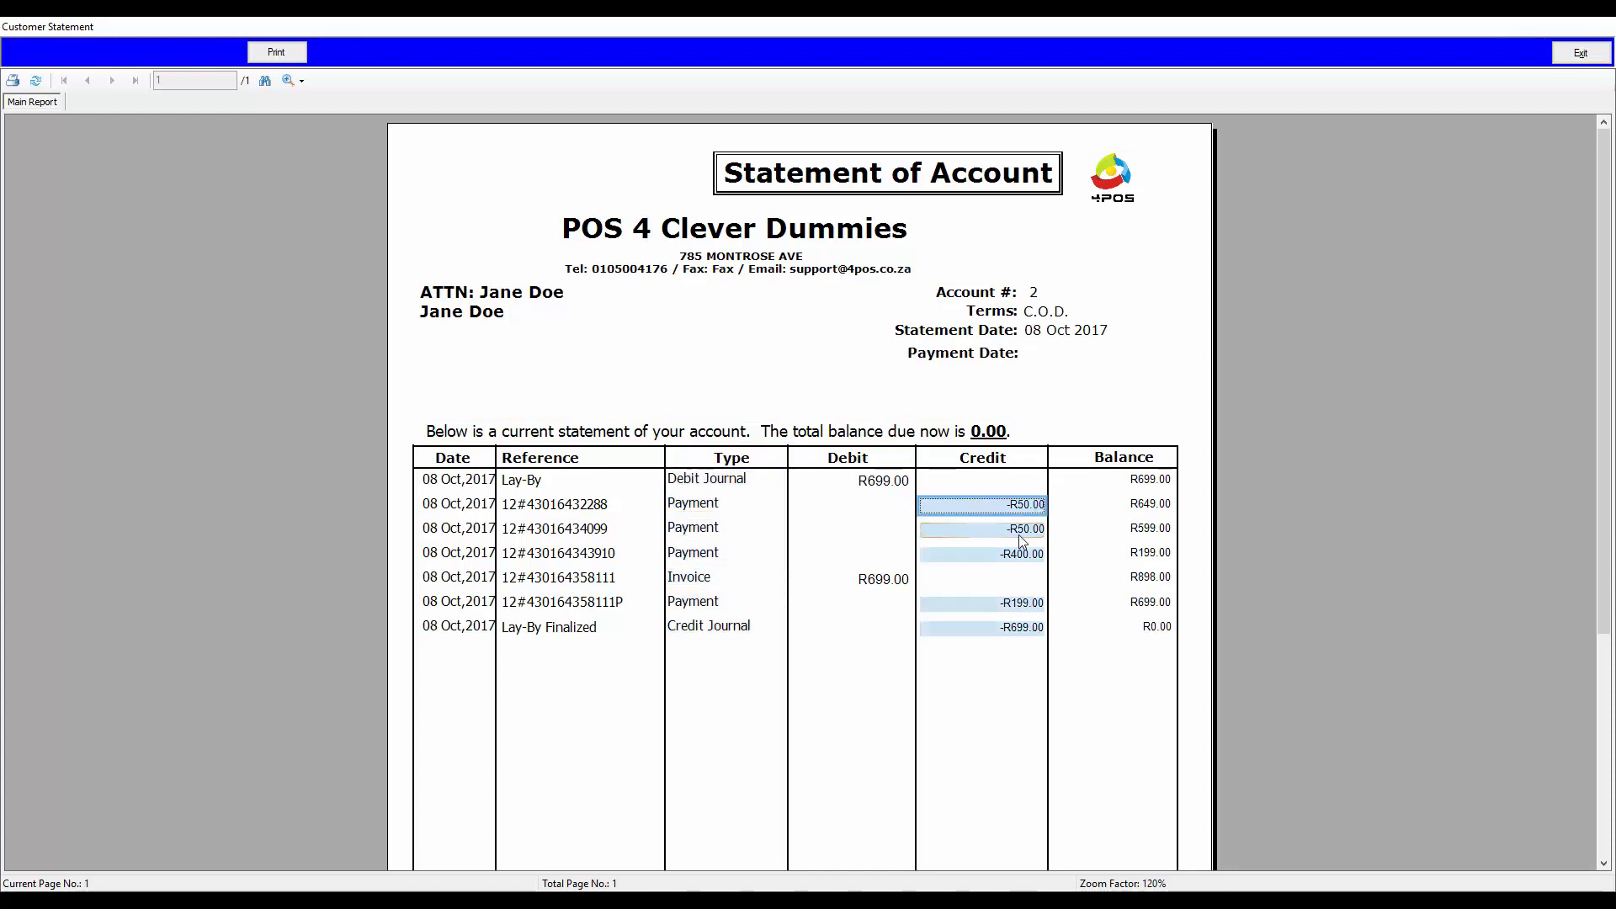
Examine the statement's Lay-By Finalized credit, both debit entries and the closing balance, and close the statement.
left_click(1007, 631)
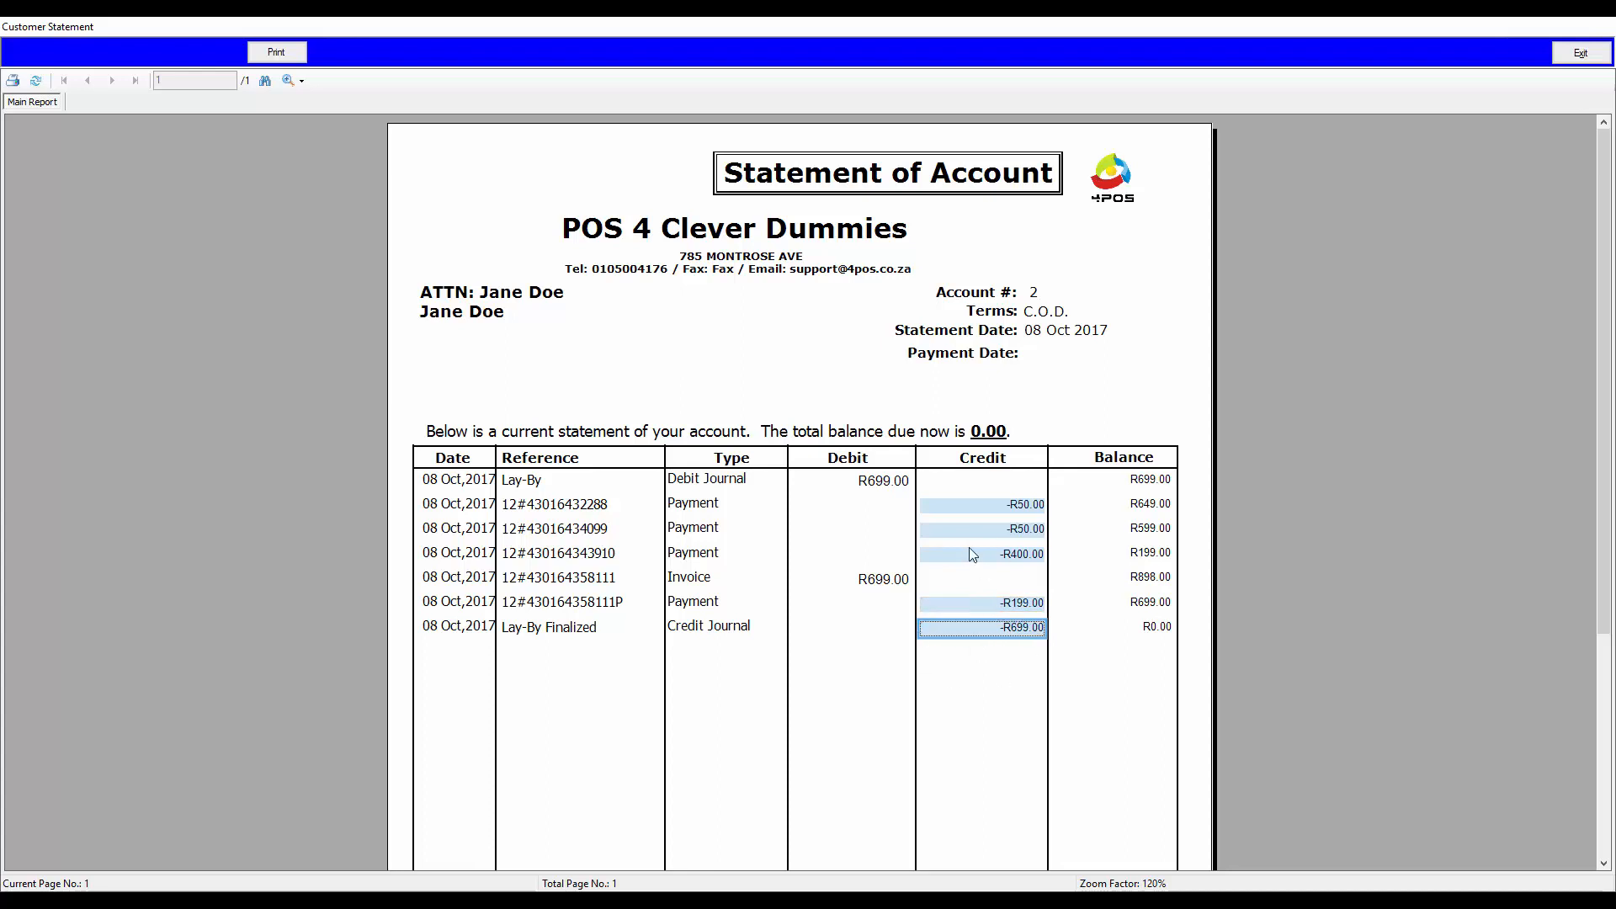
left_click(865, 484)
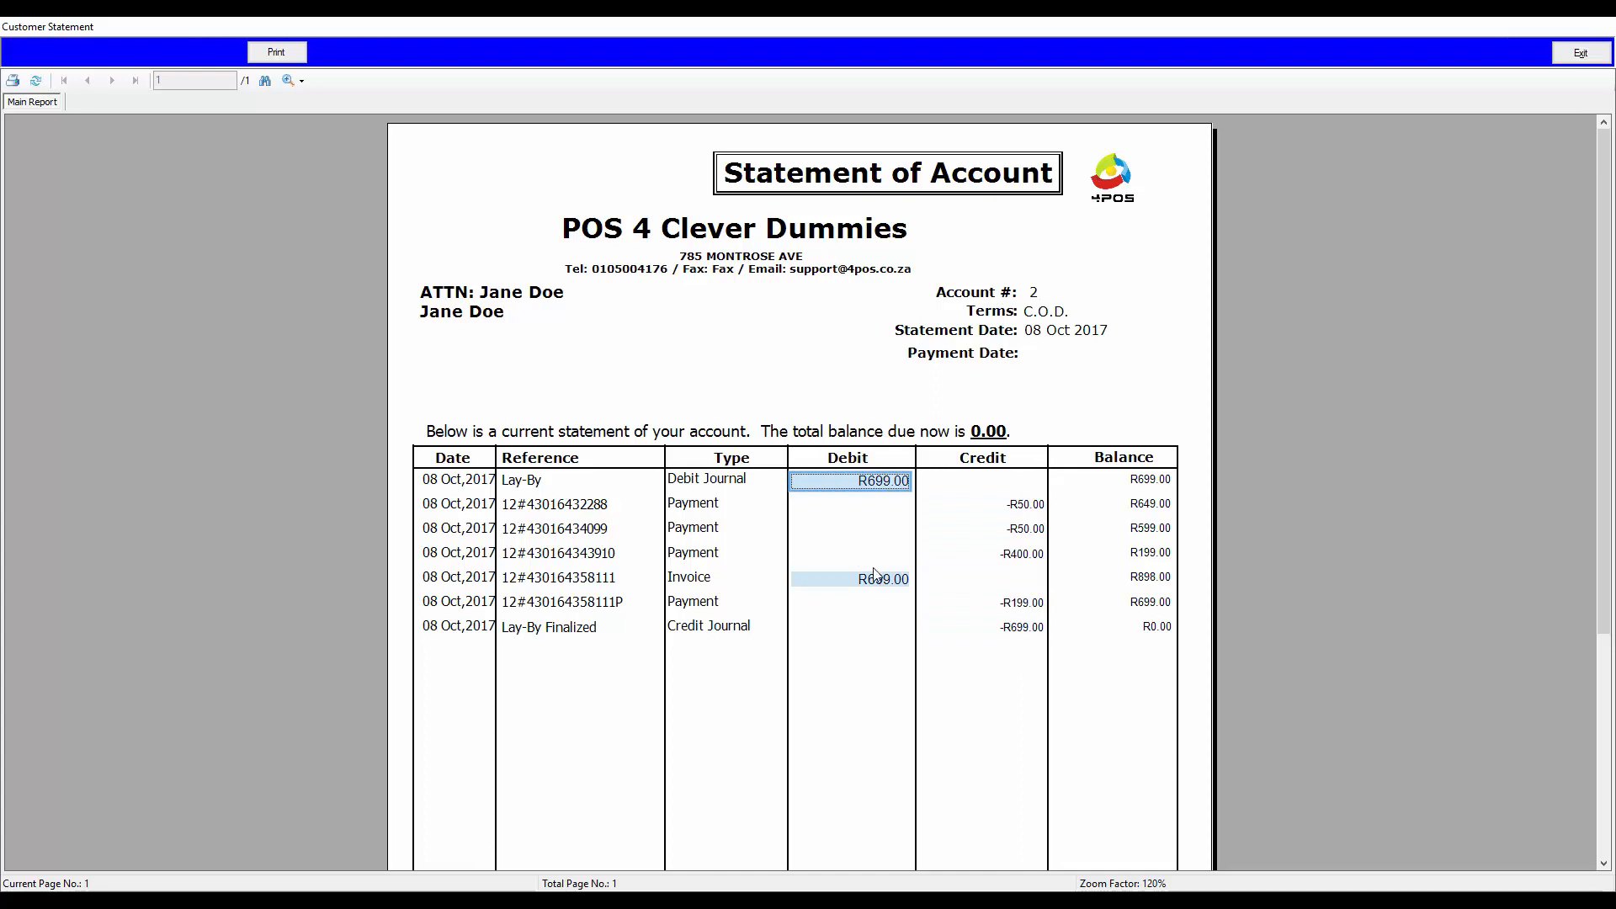
left_click(871, 583)
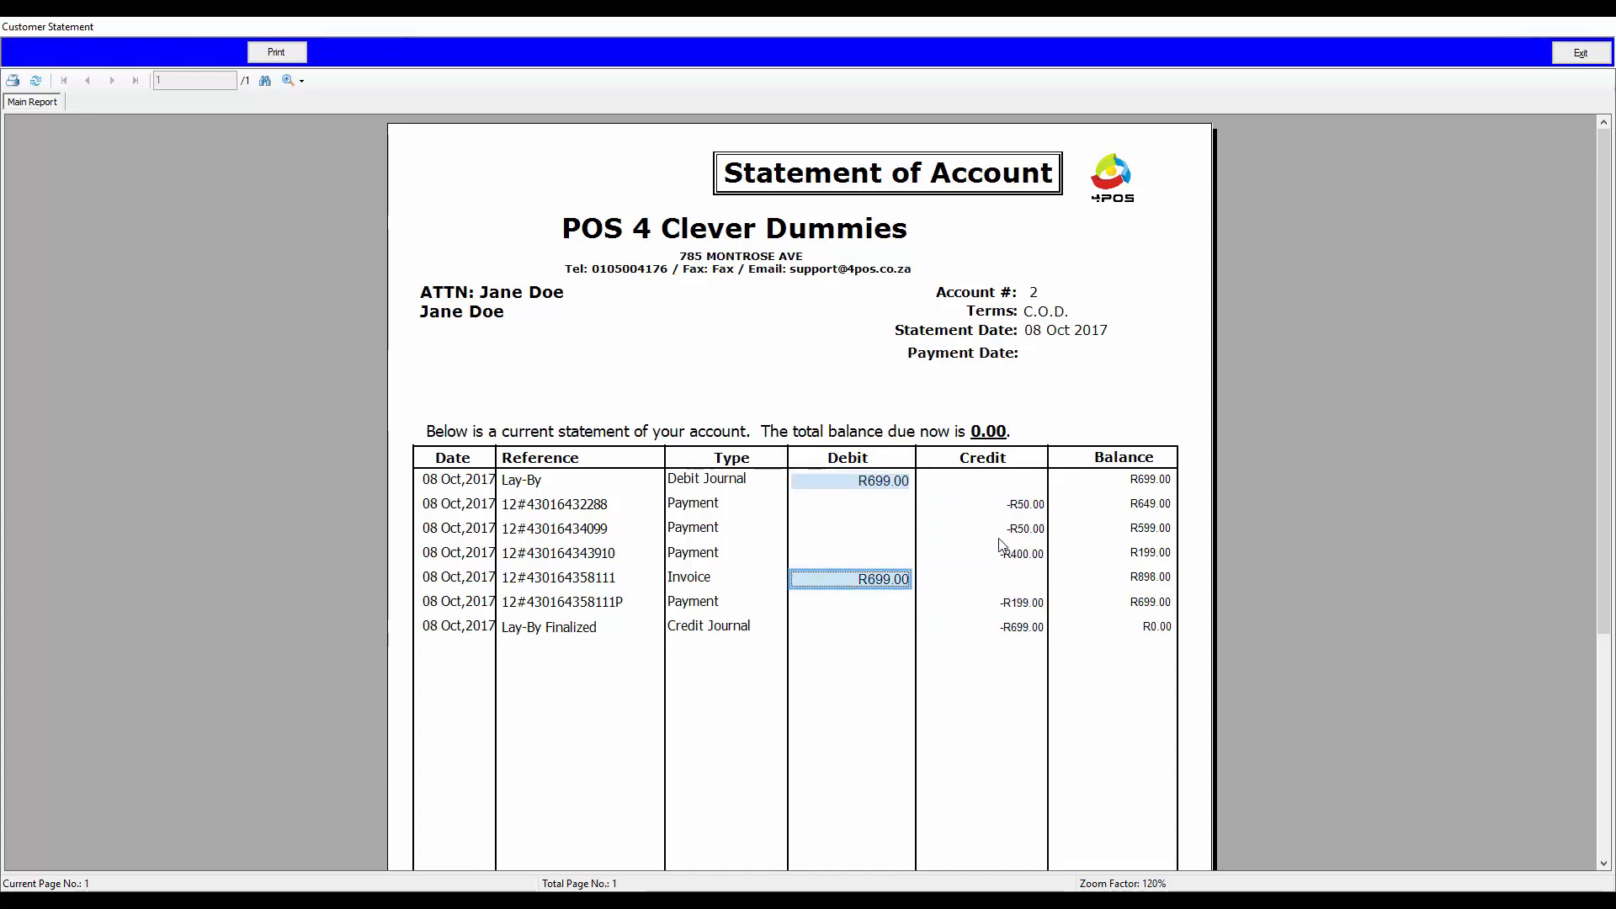
left_click(1157, 628)
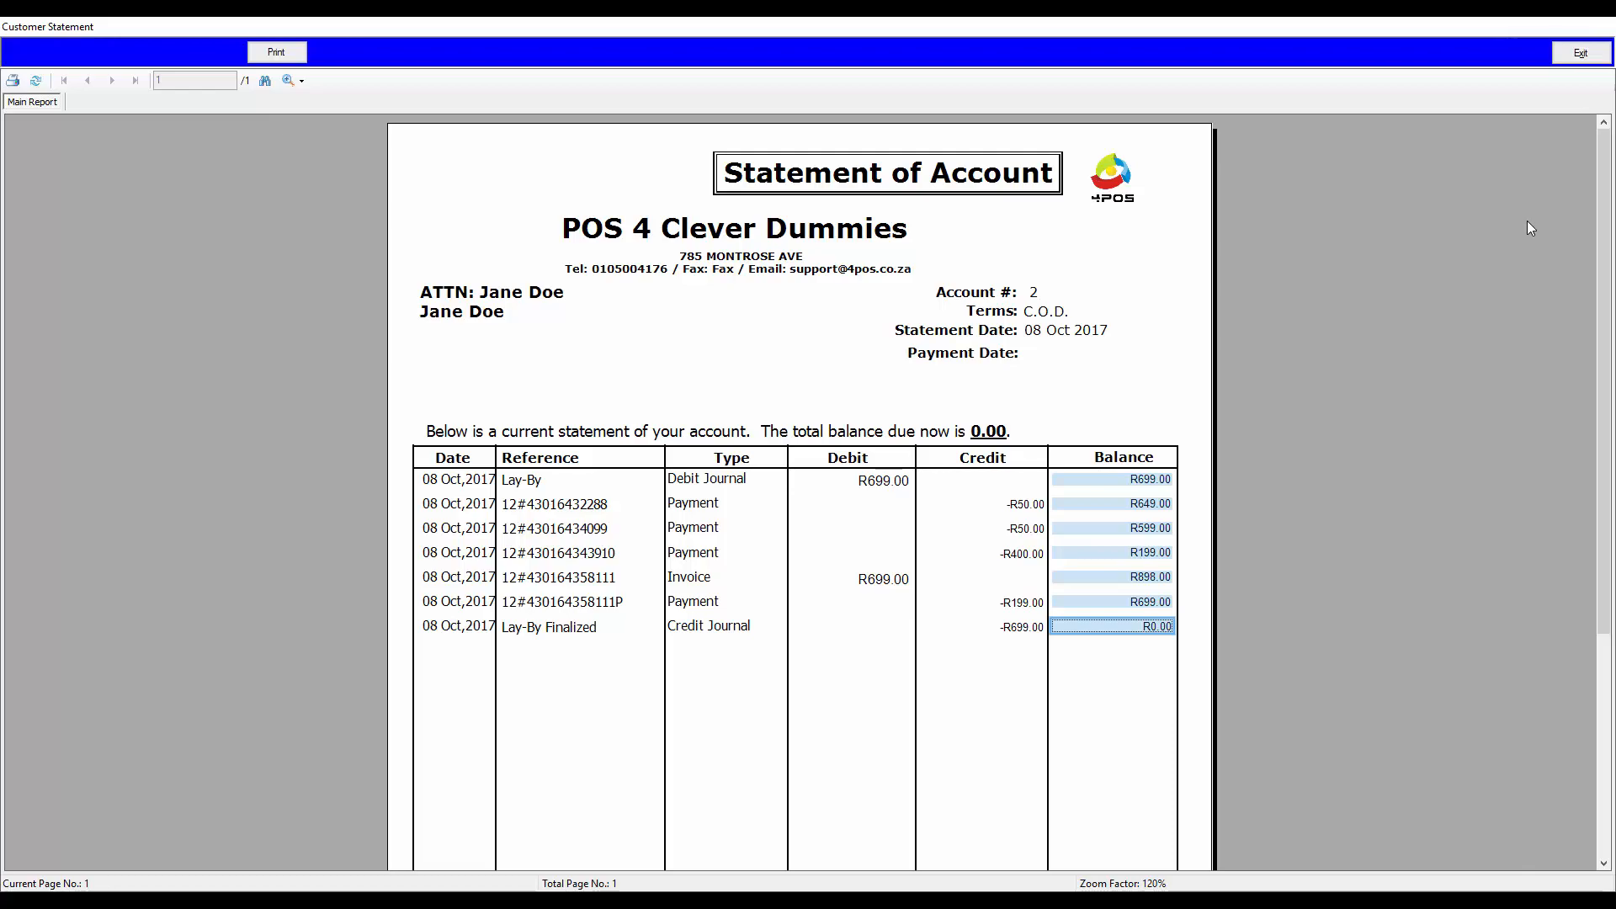
left_click(1580, 53)
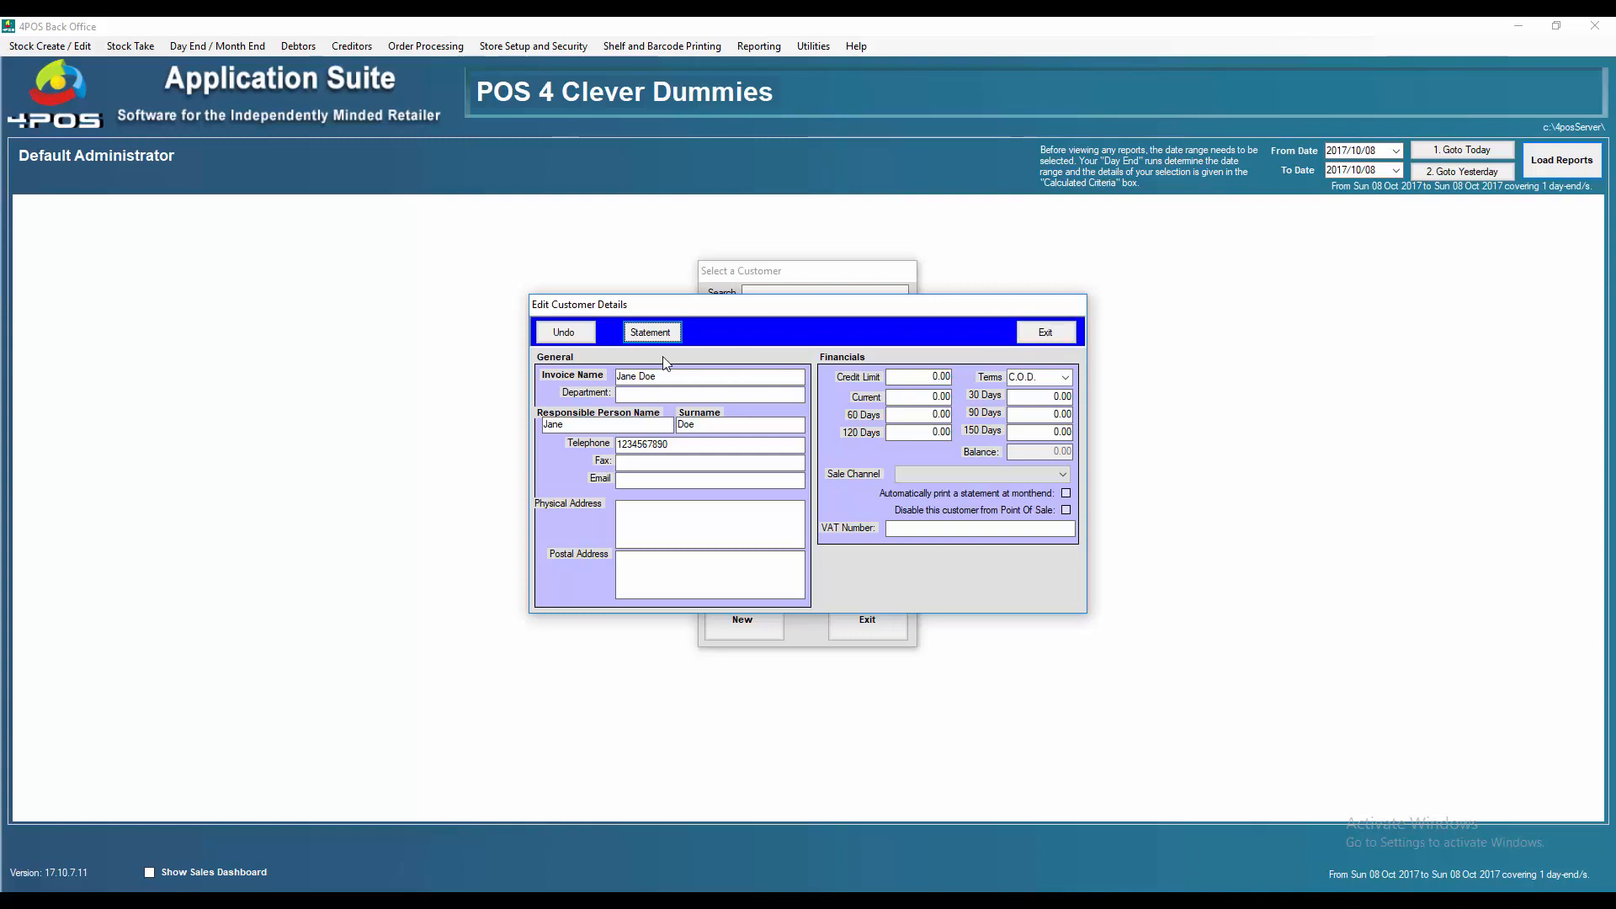
Review the payment terms available for the customer without changing them, and close the customer details and customer selection.
left_click(1047, 378)
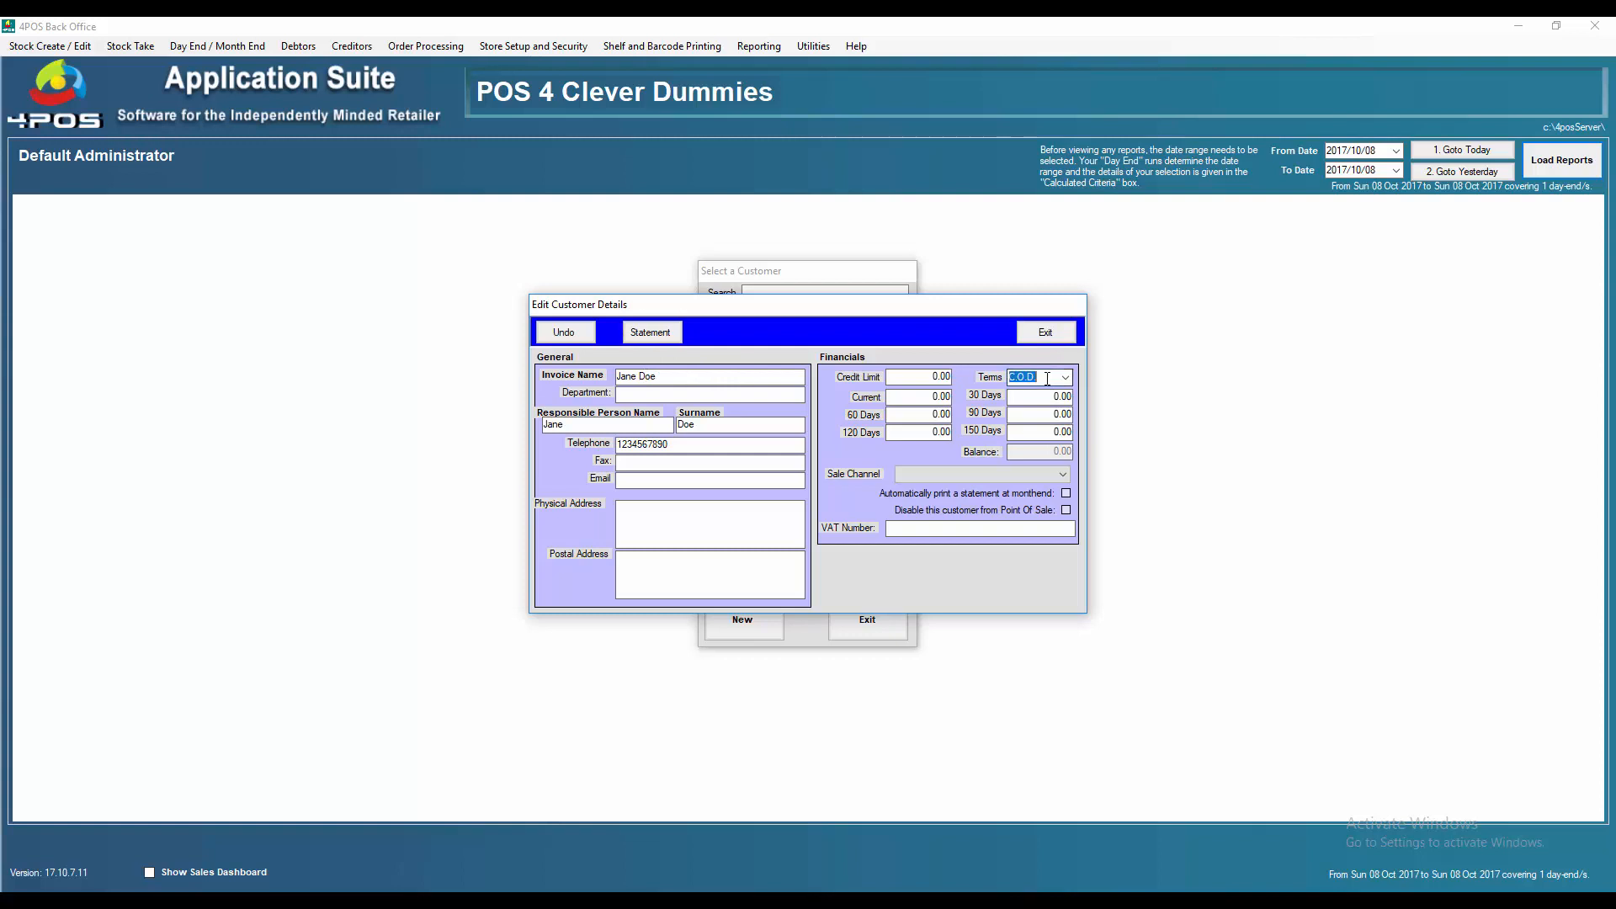
left_click(1066, 379)
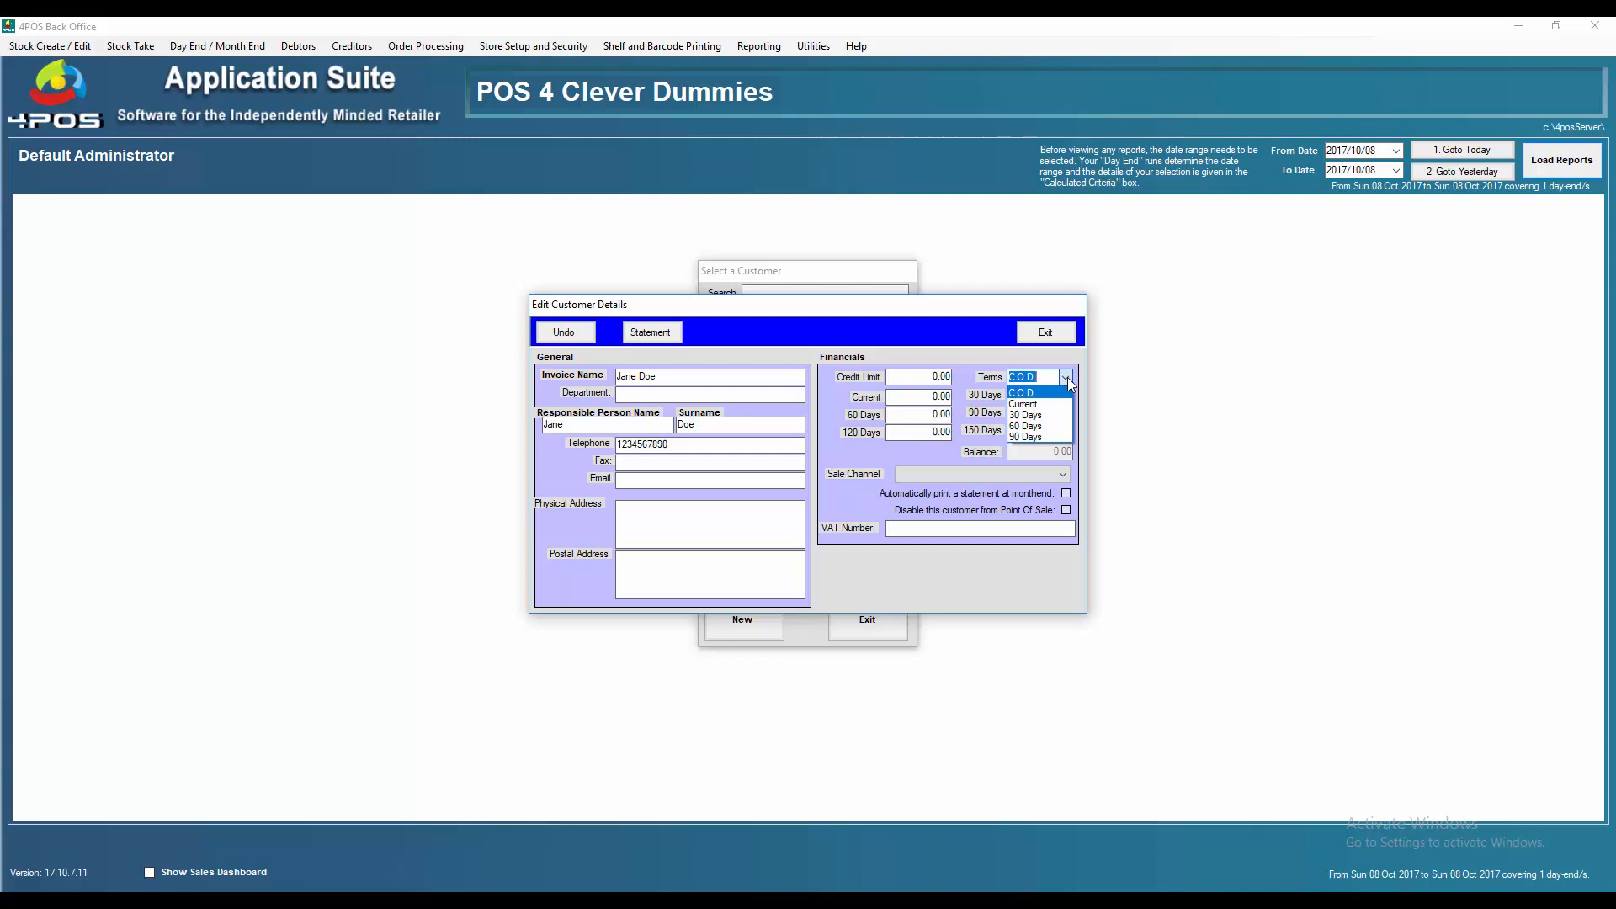
left_click(1065, 377)
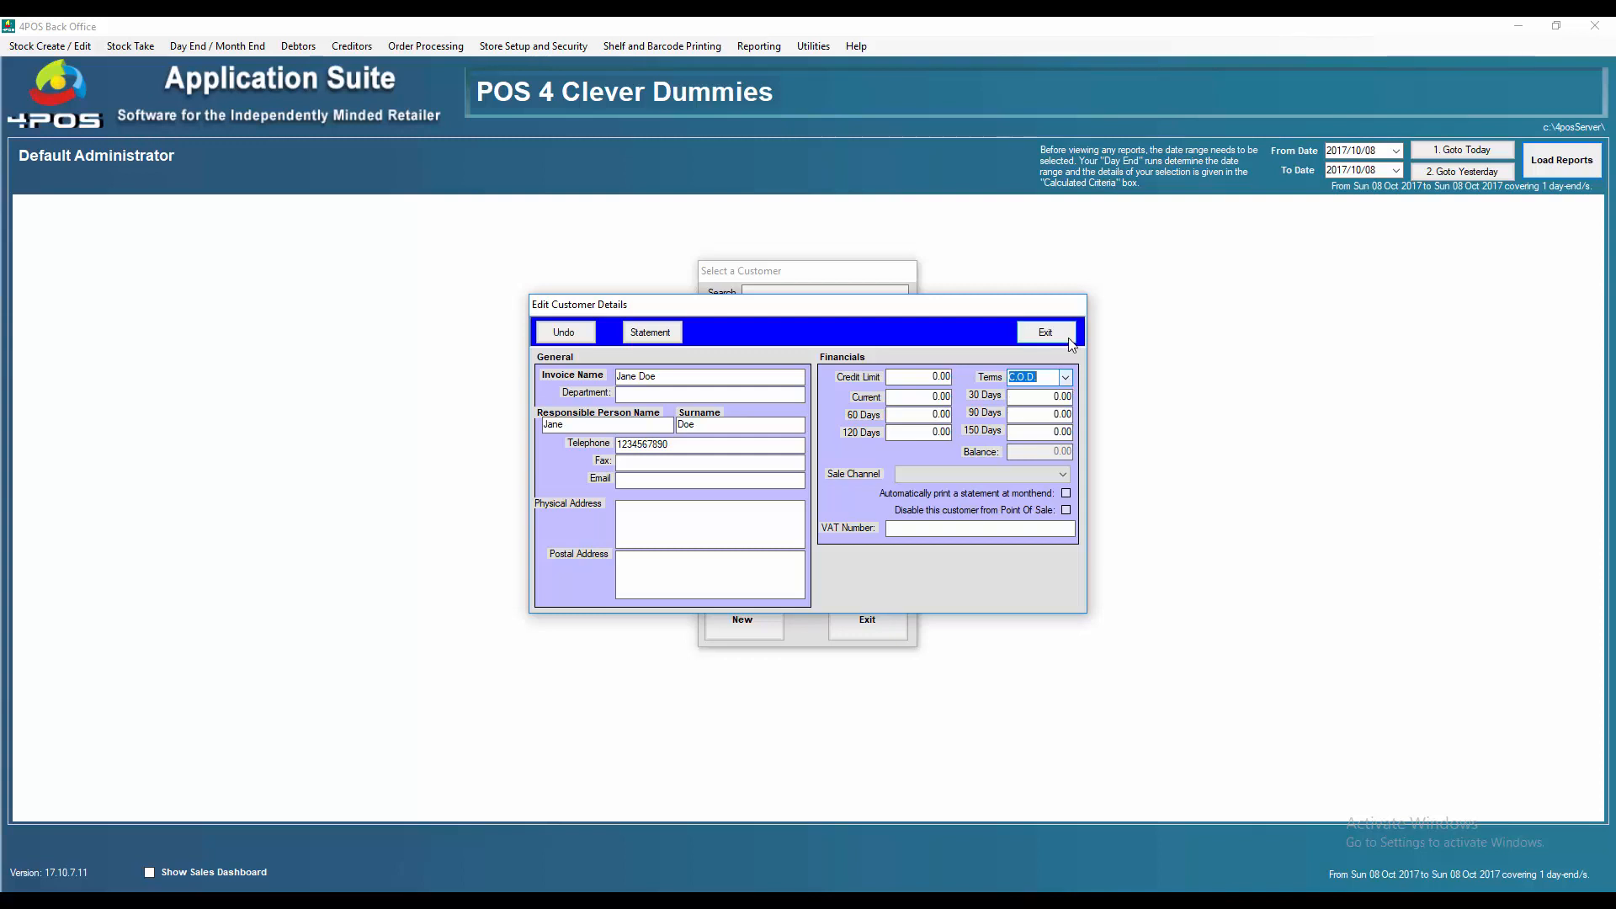
left_click(1069, 341)
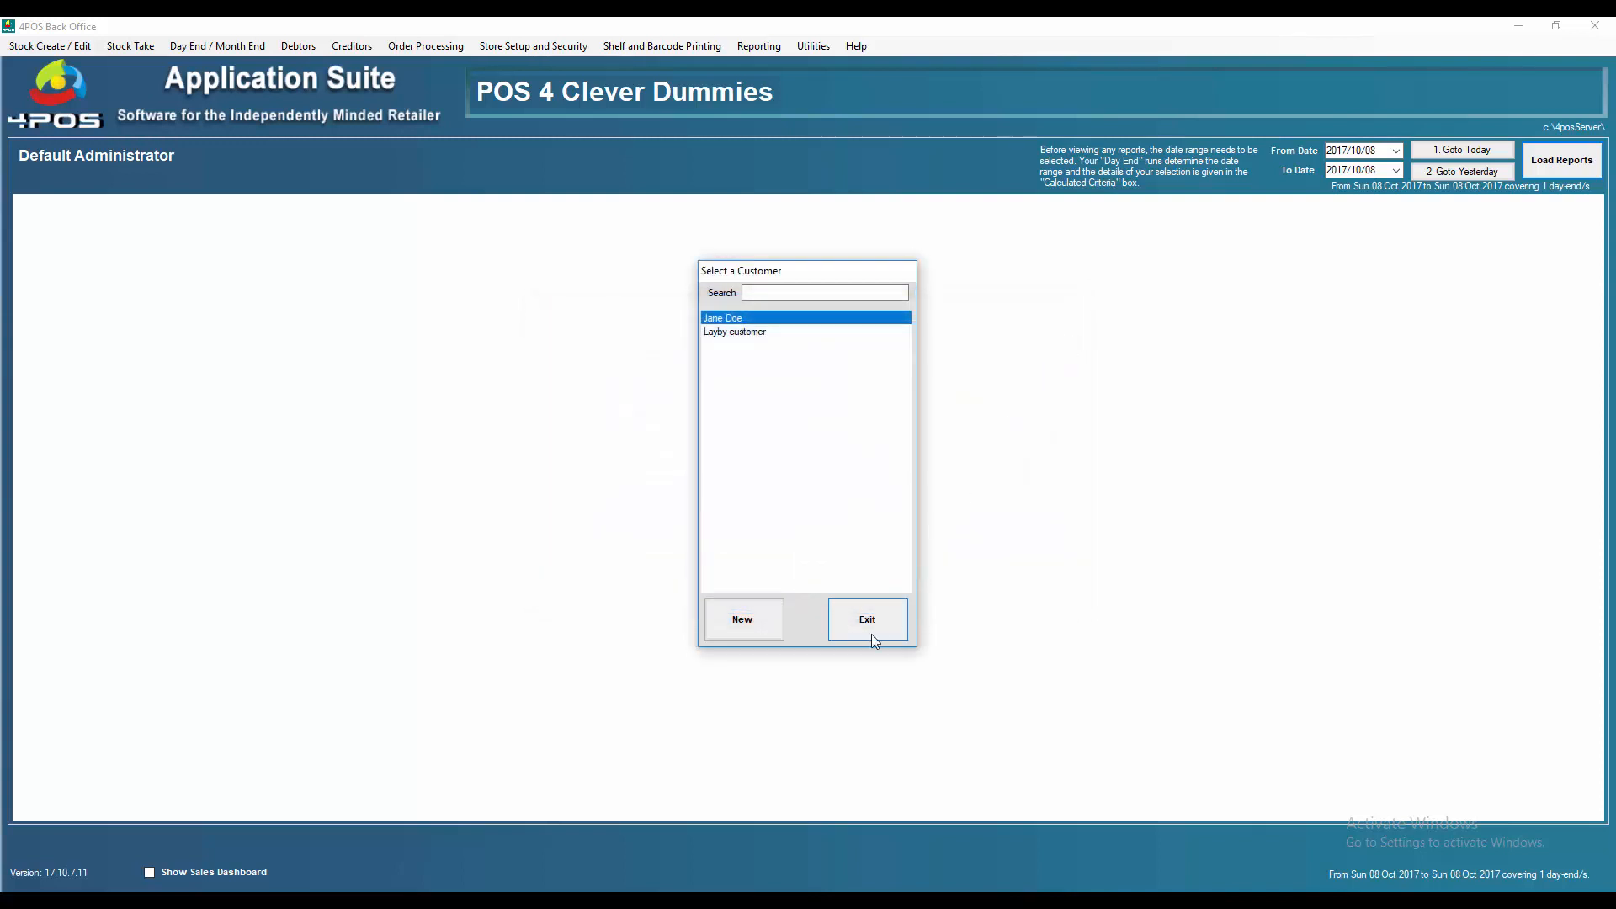
left_click(871, 630)
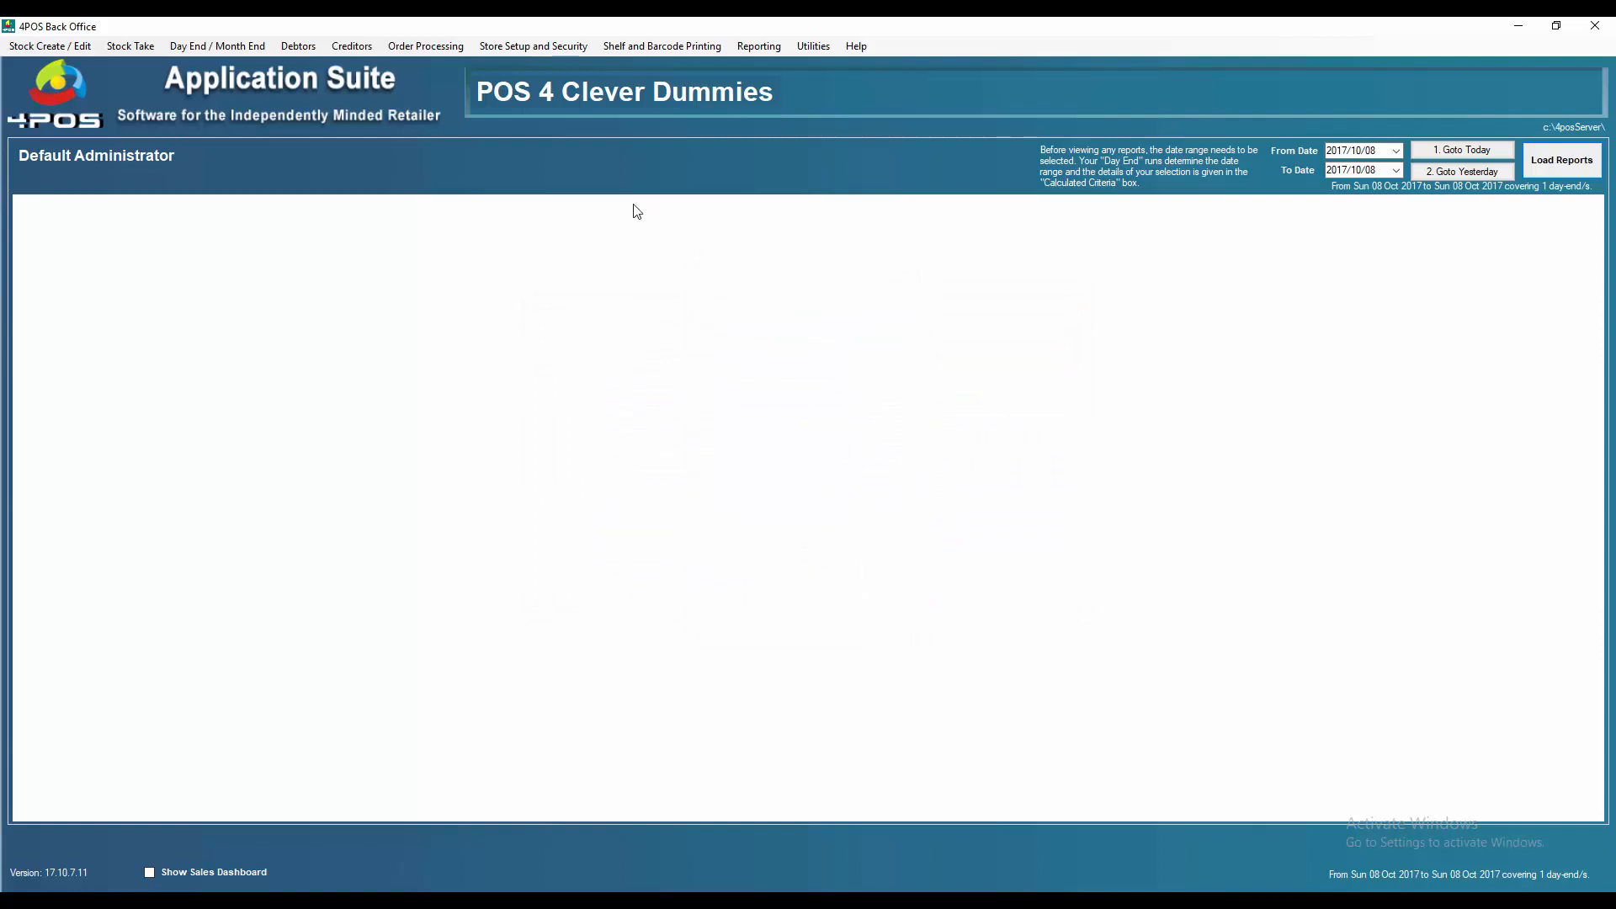
View the store's general parameters, check the Open Item Debtors settings, and close the store details.
left_click(559, 49)
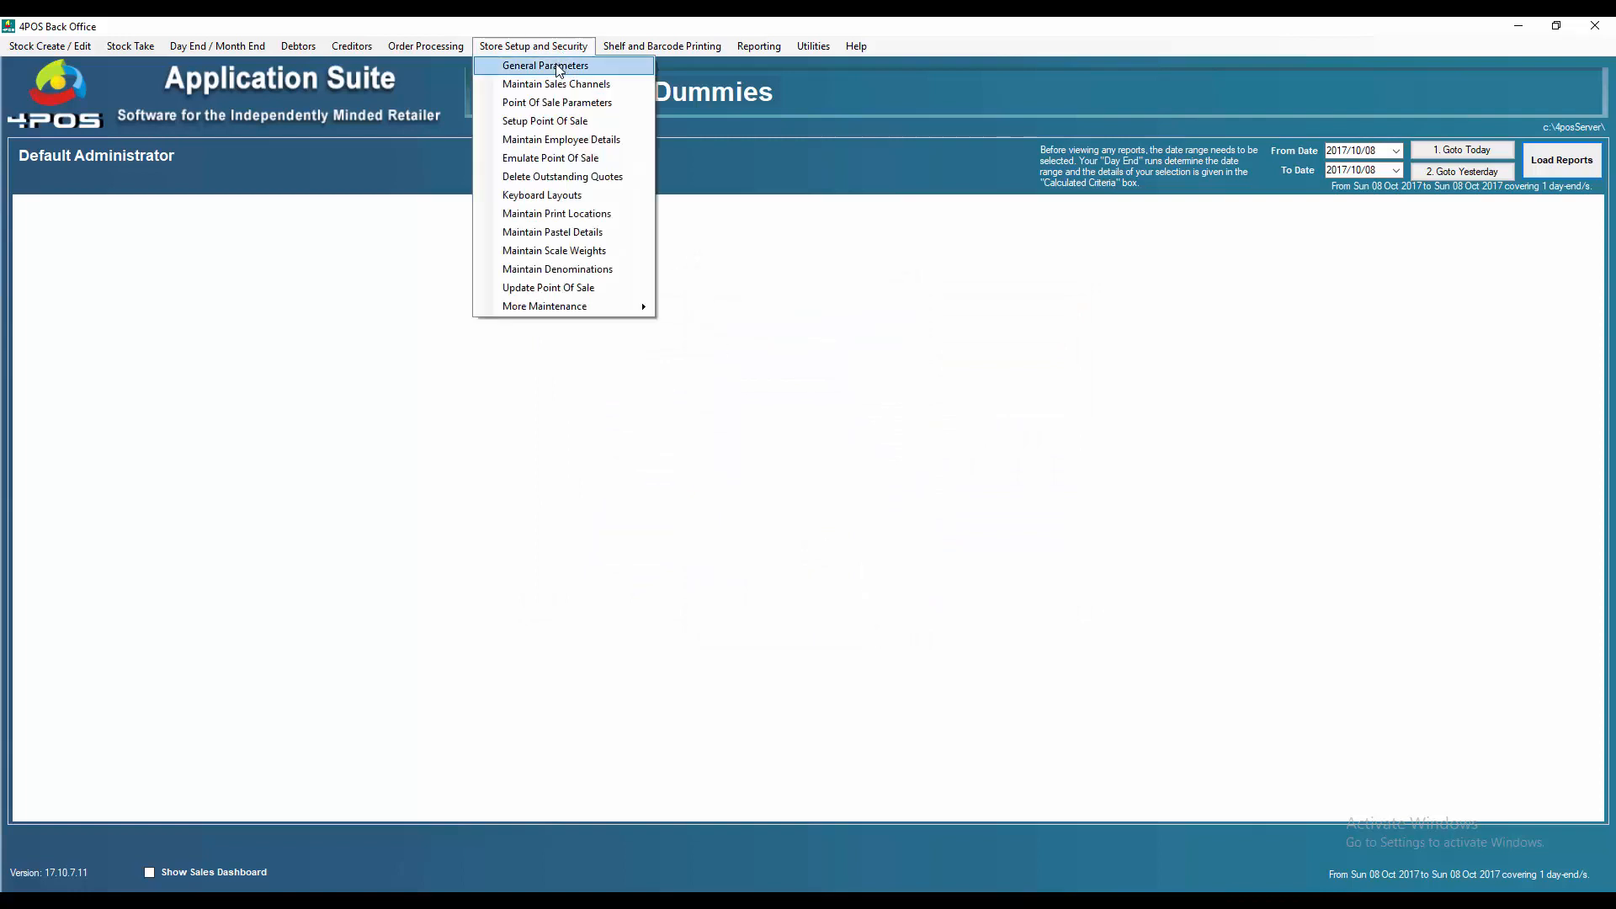
left_click(559, 65)
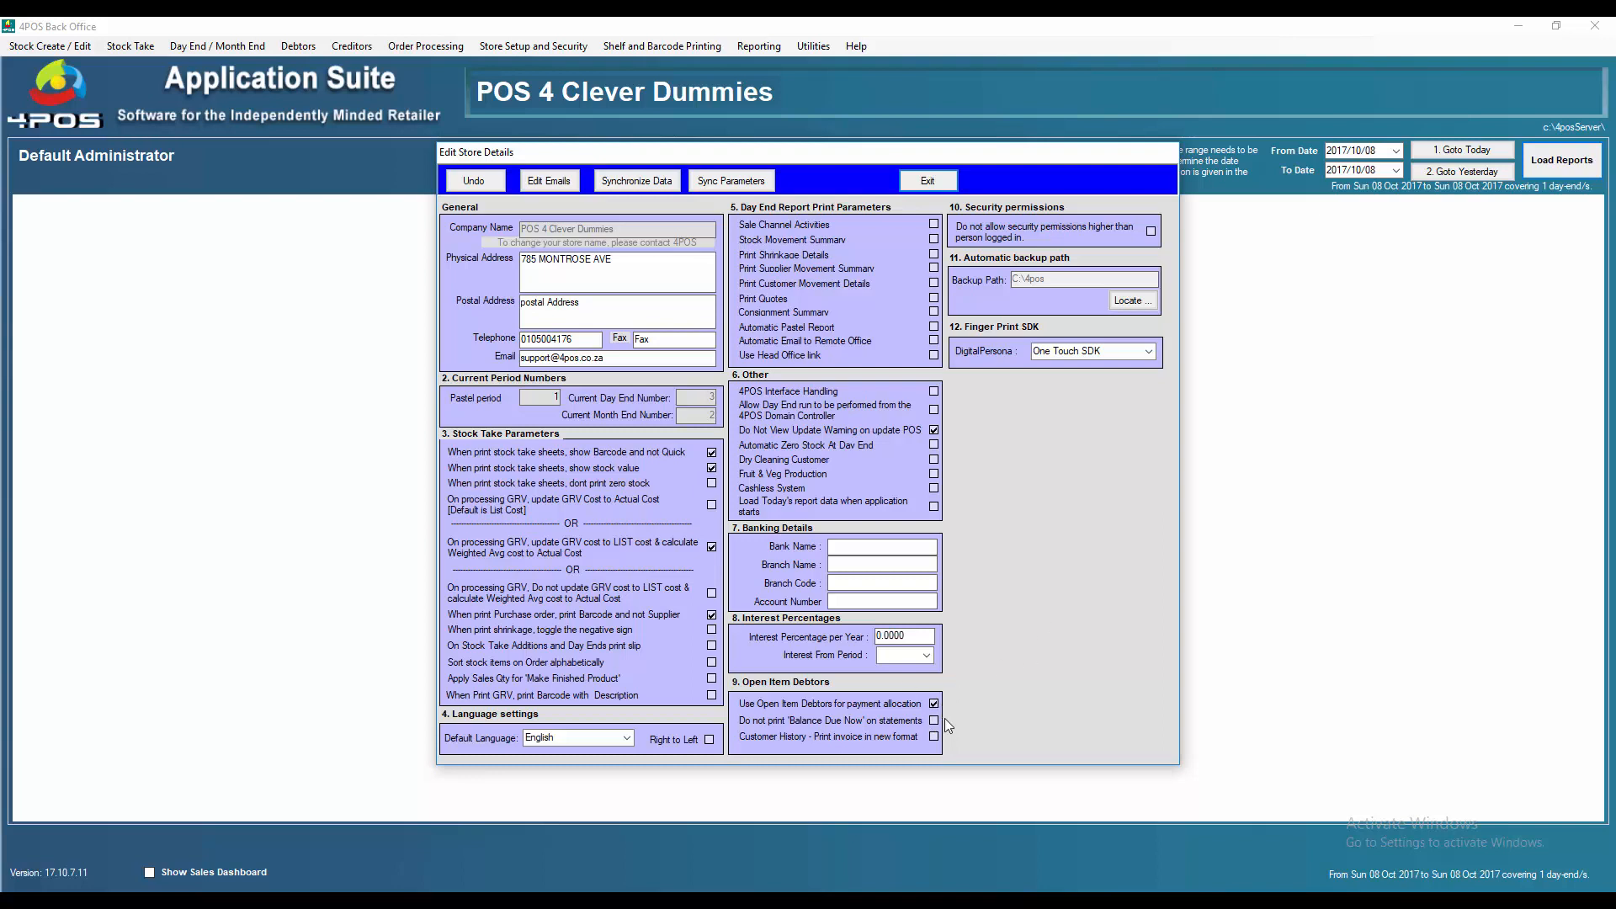
left_click(927, 181)
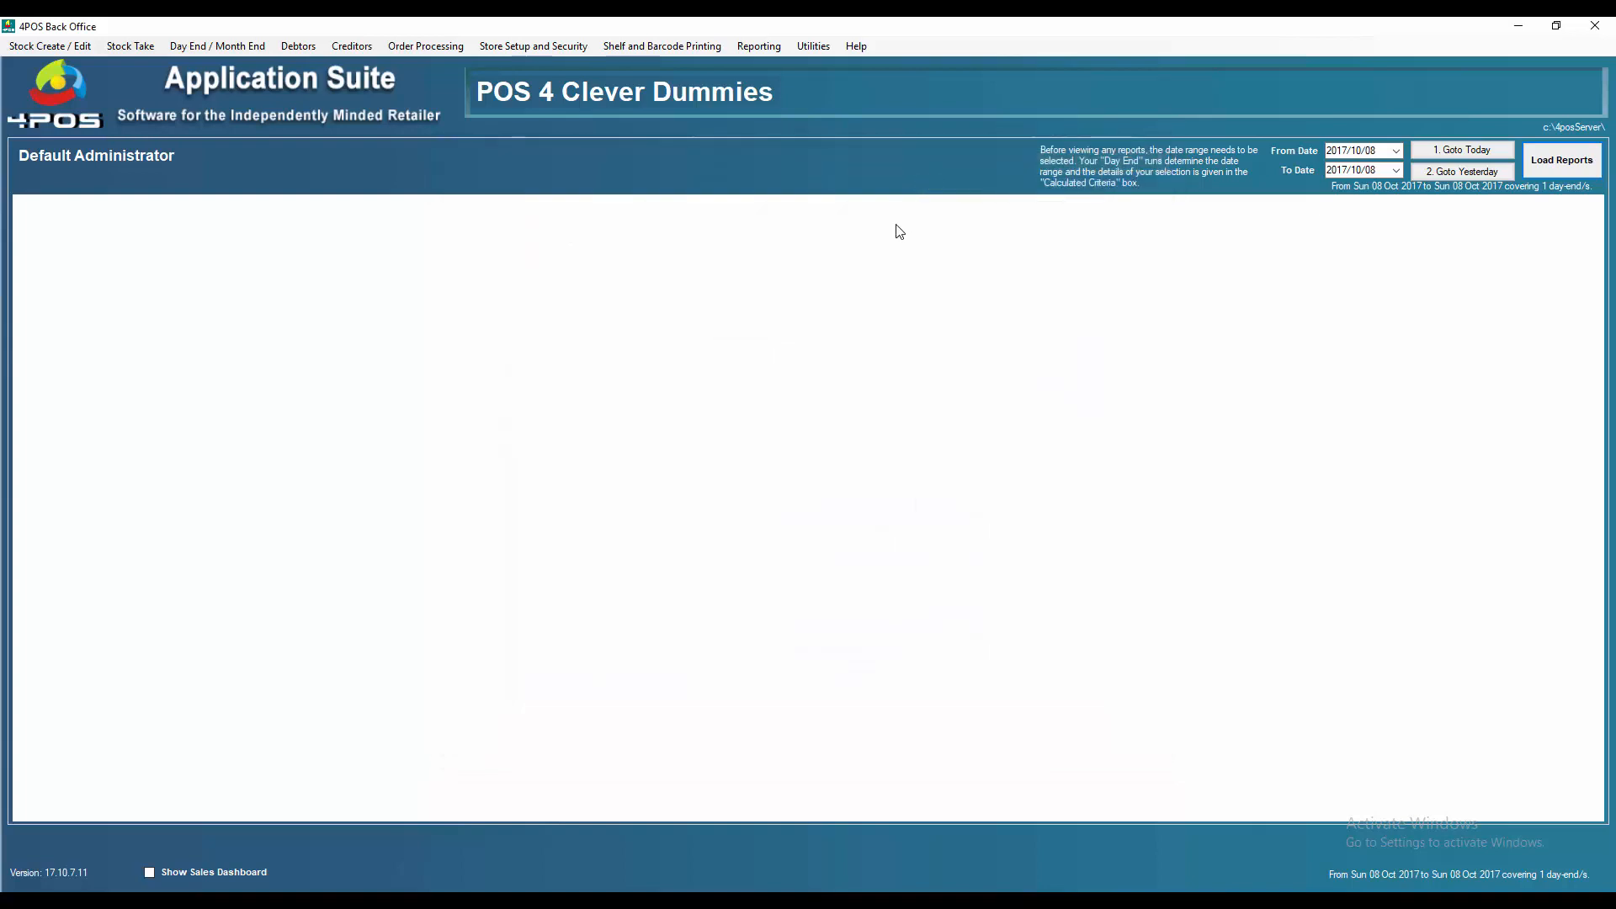